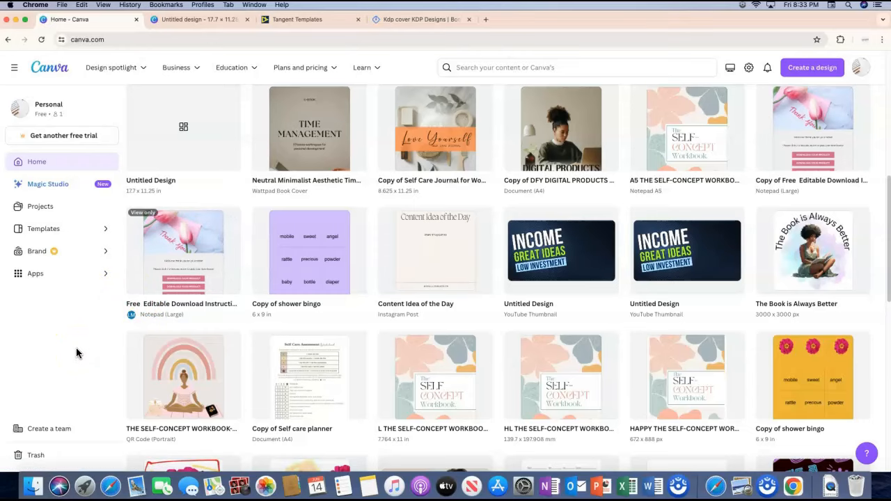
# Step: Open the Creative Fabrica website in a new browser tab
pyautogui.scroll(6, 89, 311)
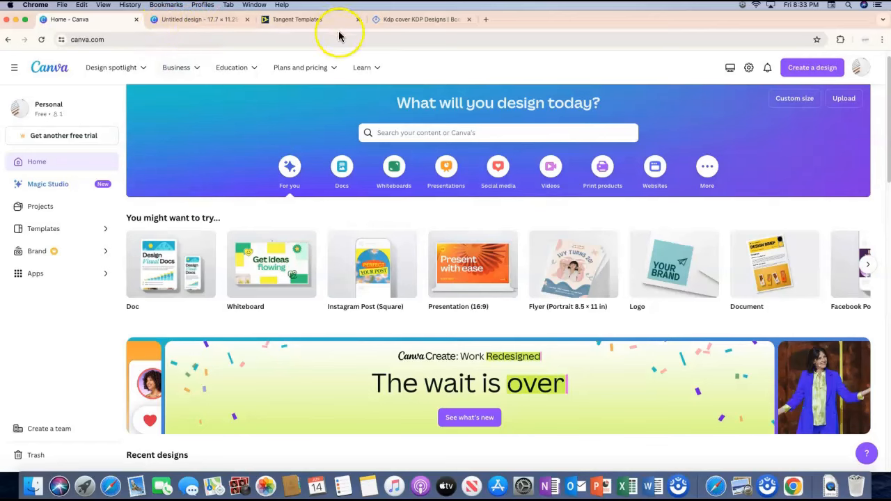
pyautogui.click(485, 20)
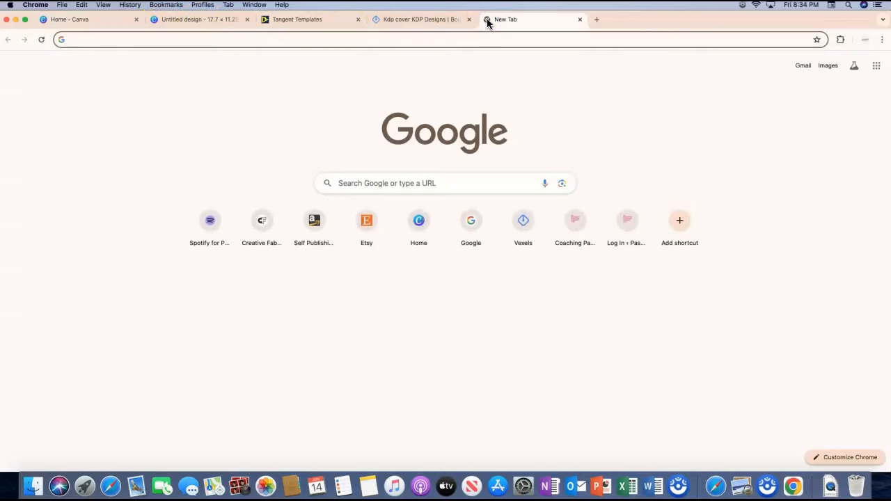
pyautogui.write('creat')
pyautogui.press('Return')
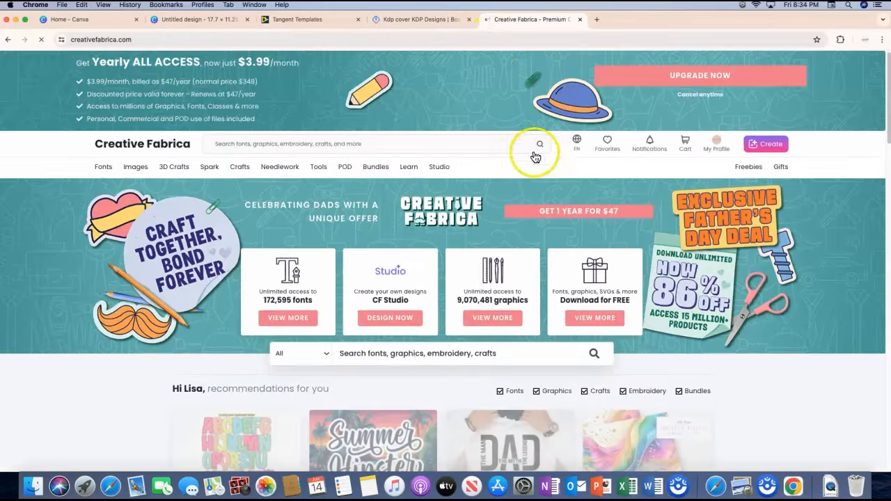
# Step: Open Creative Fabrica's Freebies page and look through the most popular and newest free items
pyautogui.click(334, 144)
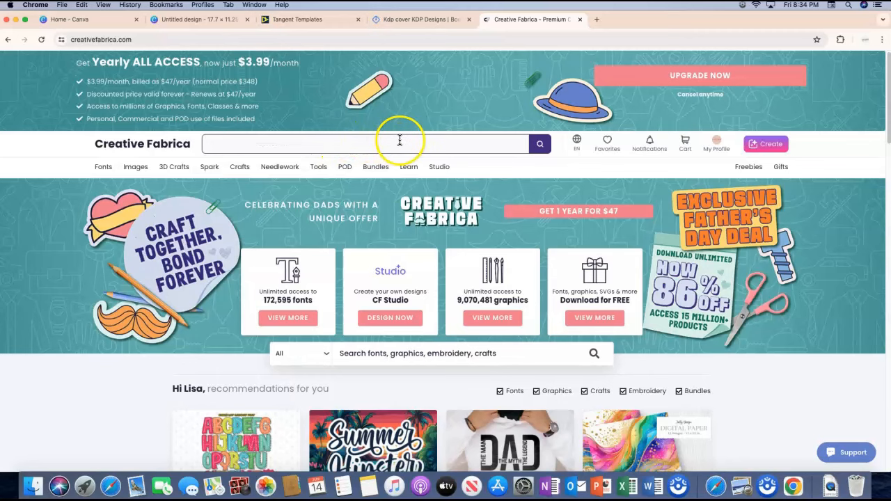
pyautogui.click(757, 171)
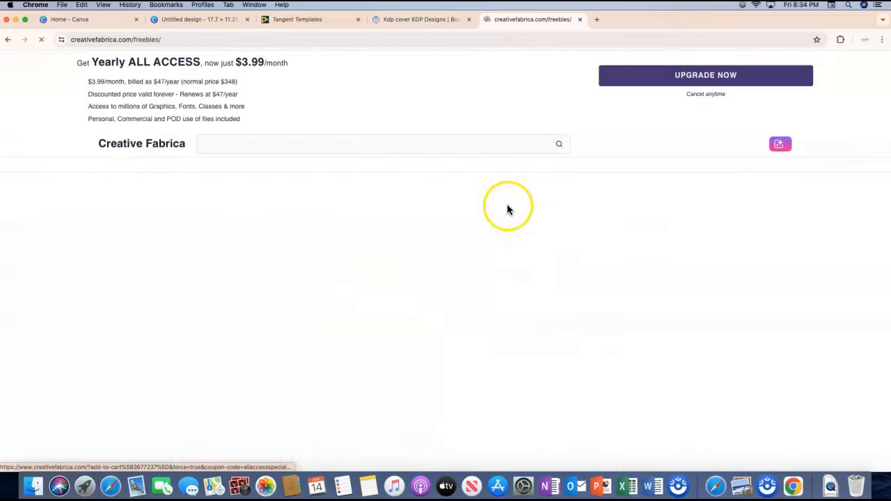
pyautogui.scroll(-5, 529, 203)
pyautogui.scroll(-5, 504, 188)
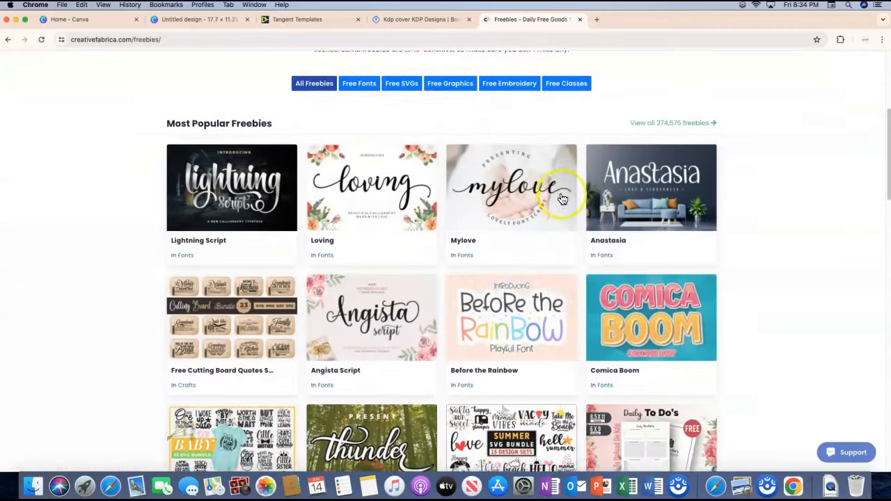
pyautogui.scroll(-10, 487, 209)
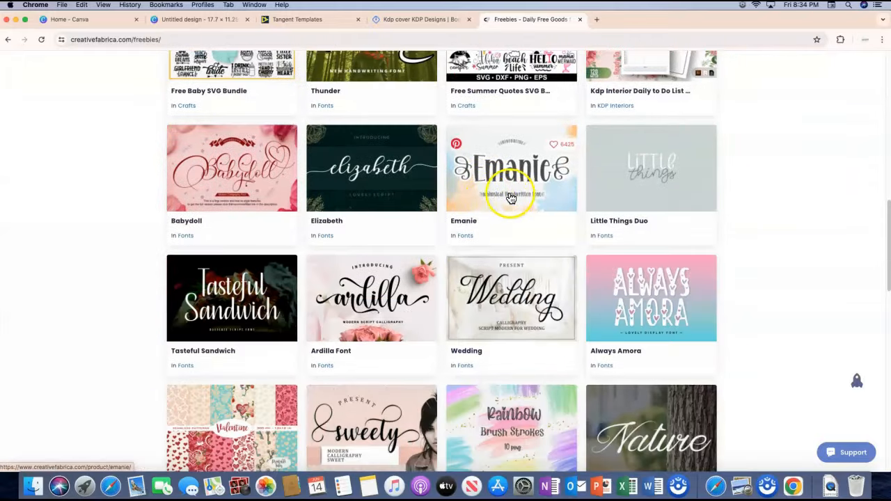
pyautogui.scroll(4, 525, 199)
pyautogui.scroll(-12, 523, 195)
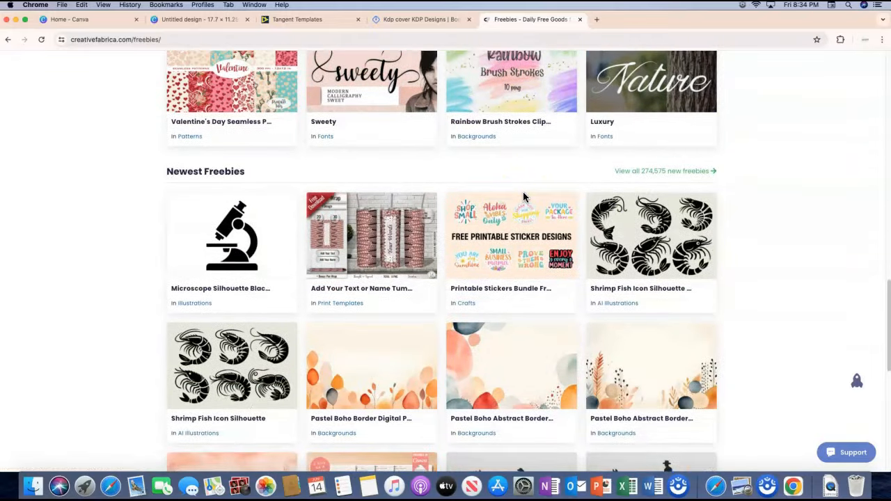
pyautogui.scroll(6, 523, 197)
pyautogui.scroll(12, 523, 195)
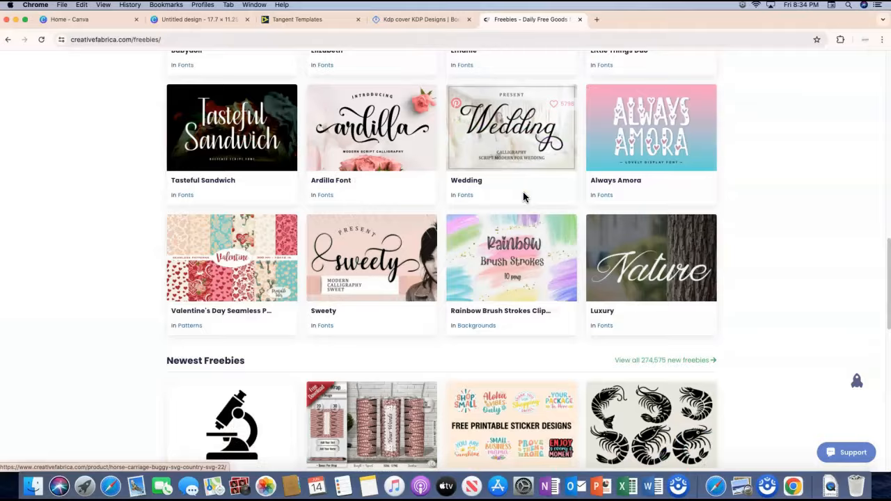
pyautogui.scroll(7, 636, 203)
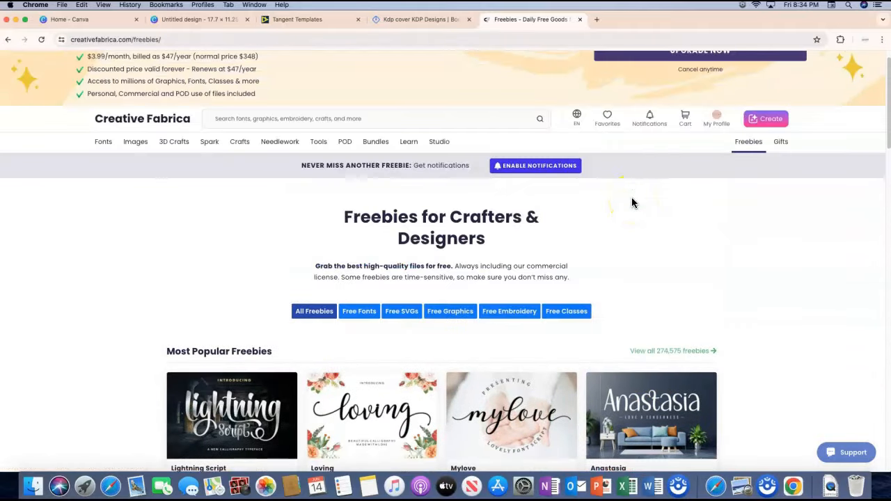
# Step: Search Creative Fabrica for "kdp book covers"
pyautogui.click(518, 169)
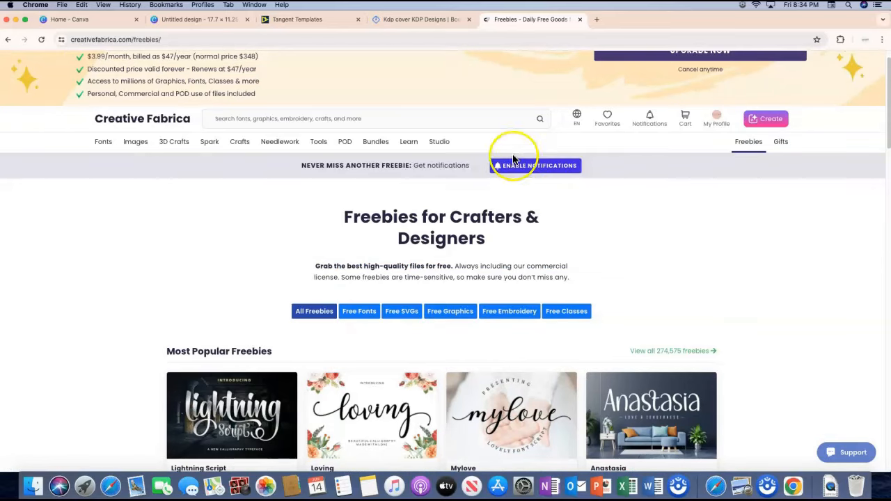
pyautogui.click(301, 118)
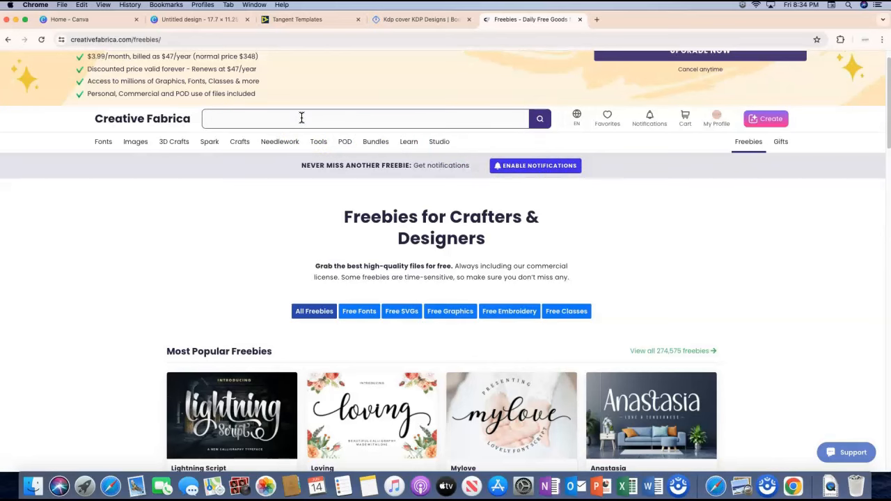
pyautogui.write('kdp b')
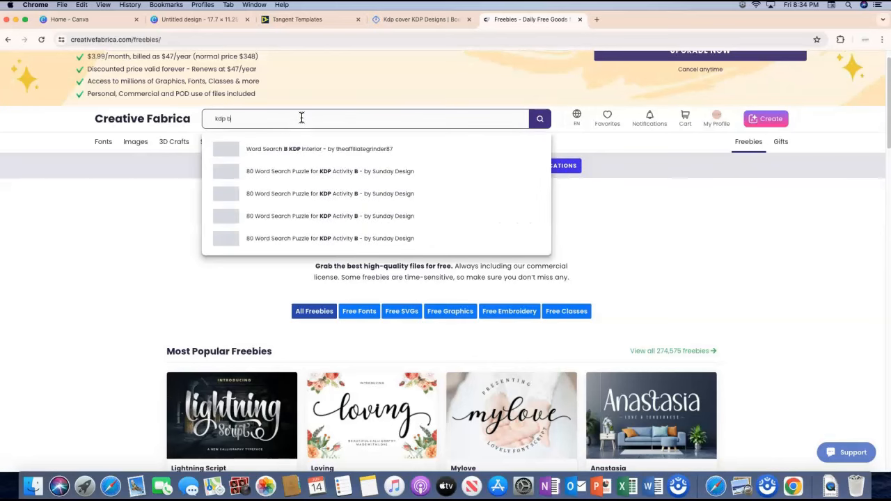
pyautogui.write('ook c')
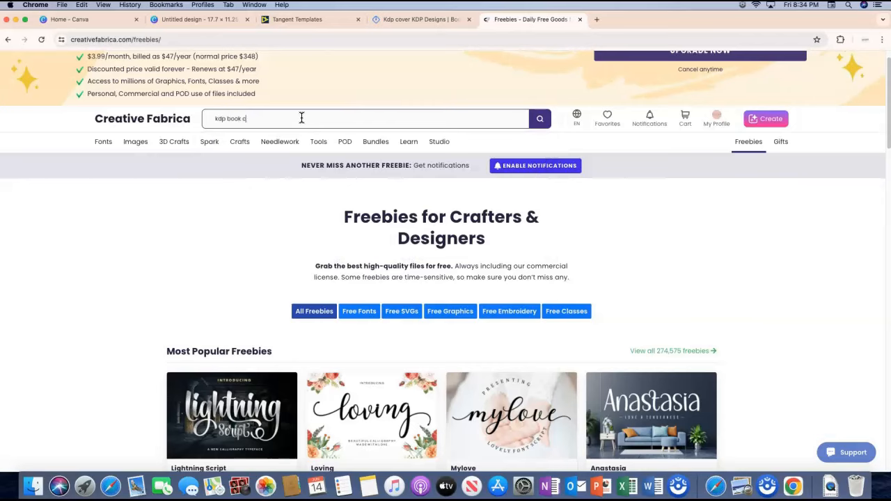
pyautogui.write('overs')
pyautogui.press('Return')
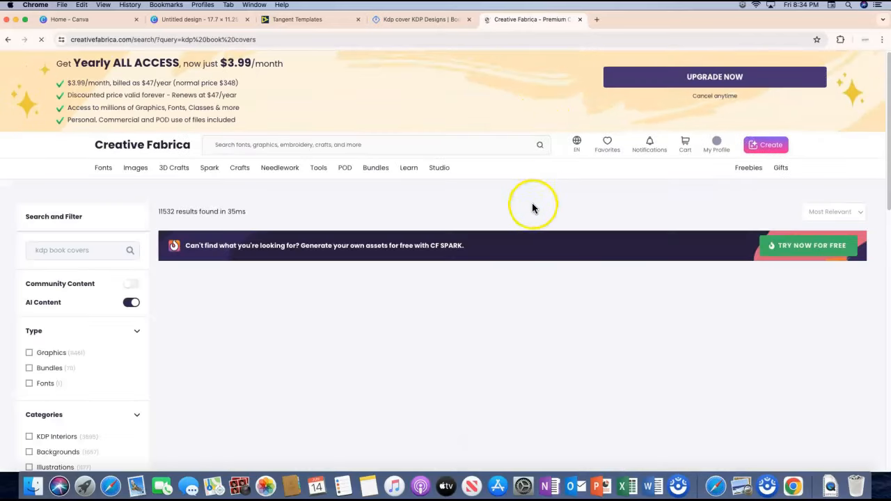
# Step: Look through the KDP book cover results to examine the available cover bundles and Canva templates
pyautogui.scroll(-5, 568, 198)
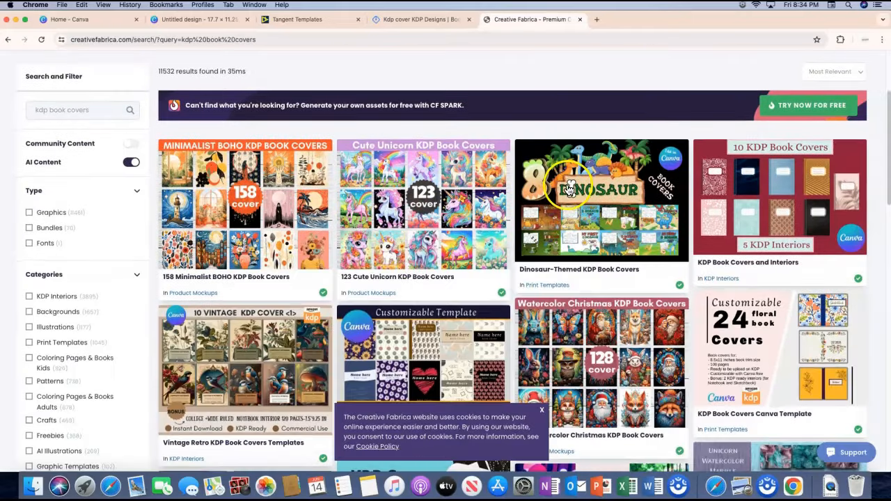
pyautogui.scroll(-15, 568, 188)
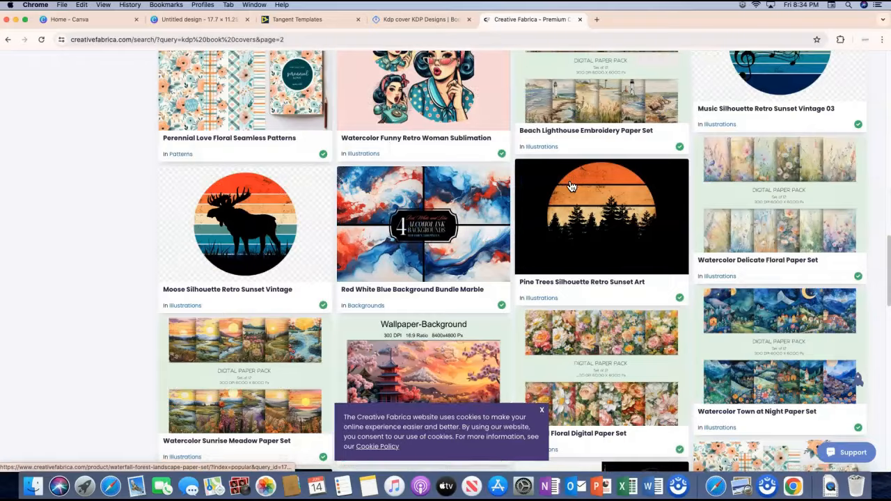
pyautogui.scroll(-5, 569, 186)
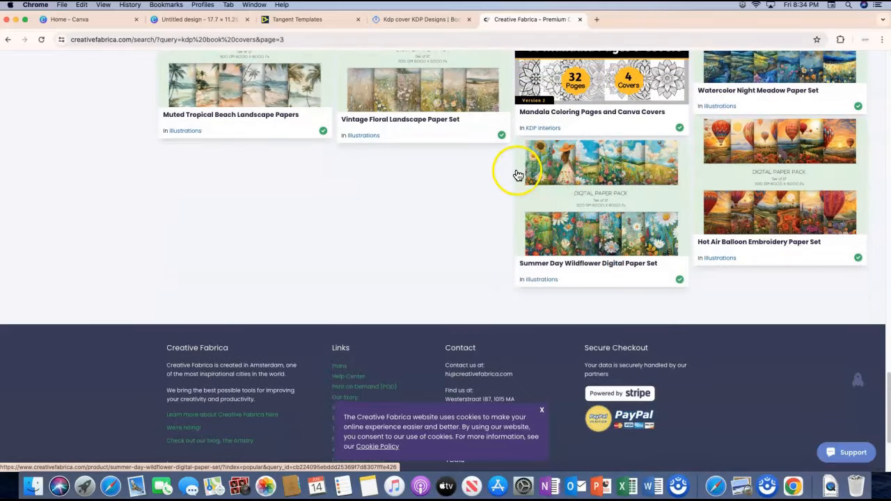
pyautogui.scroll(-10, 463, 230)
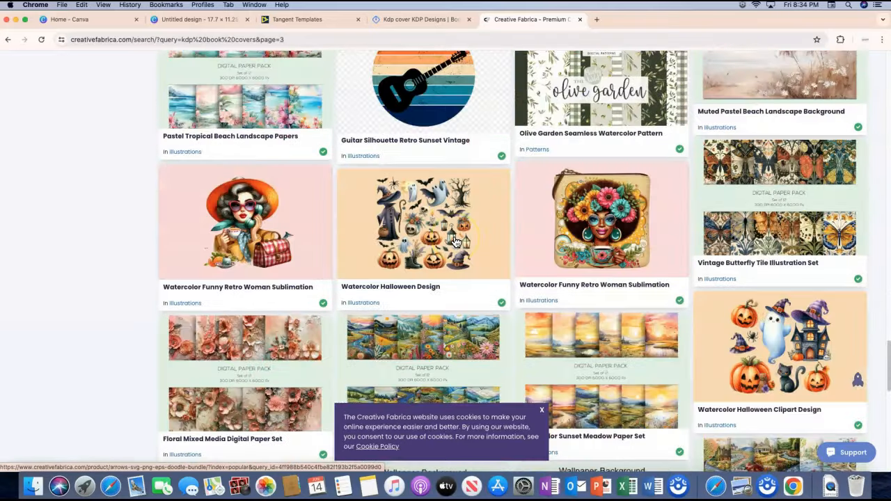
pyautogui.scroll(15, 456, 242)
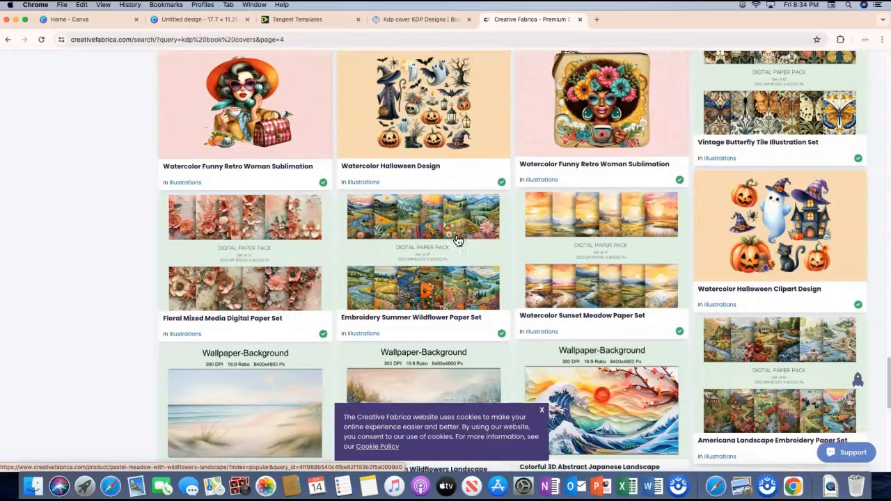
pyautogui.scroll(10, 440, 221)
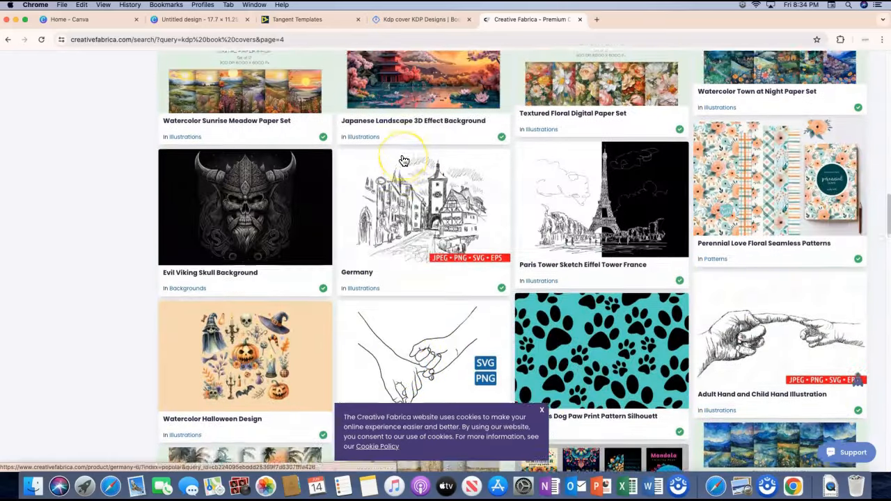
pyautogui.scroll(20, 402, 160)
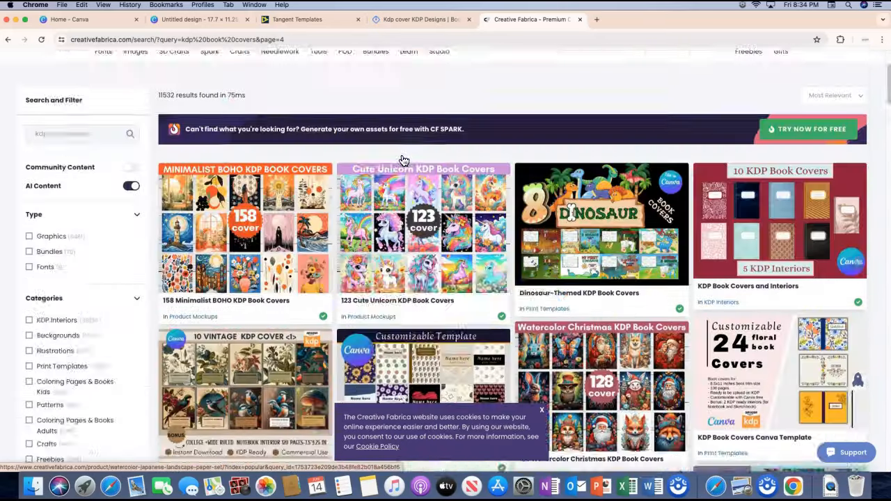
pyautogui.scroll(-1, 456, 159)
pyautogui.scroll(-6, 457, 158)
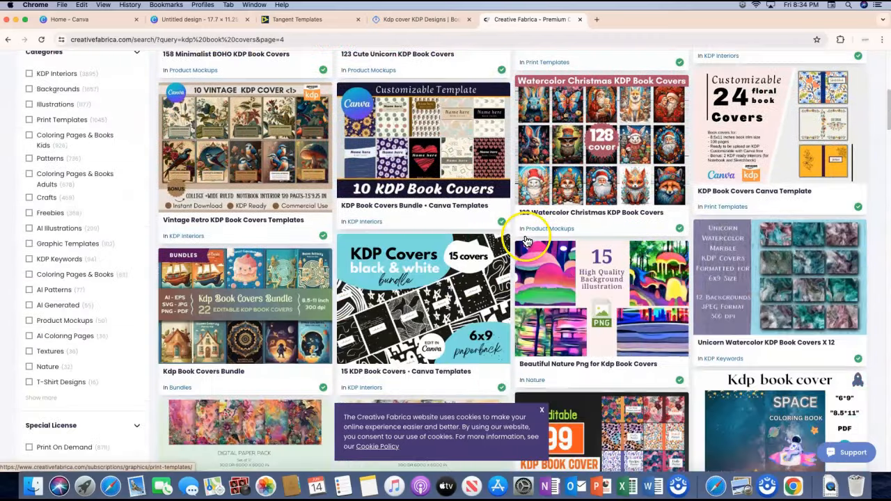
pyautogui.scroll(8, 472, 252)
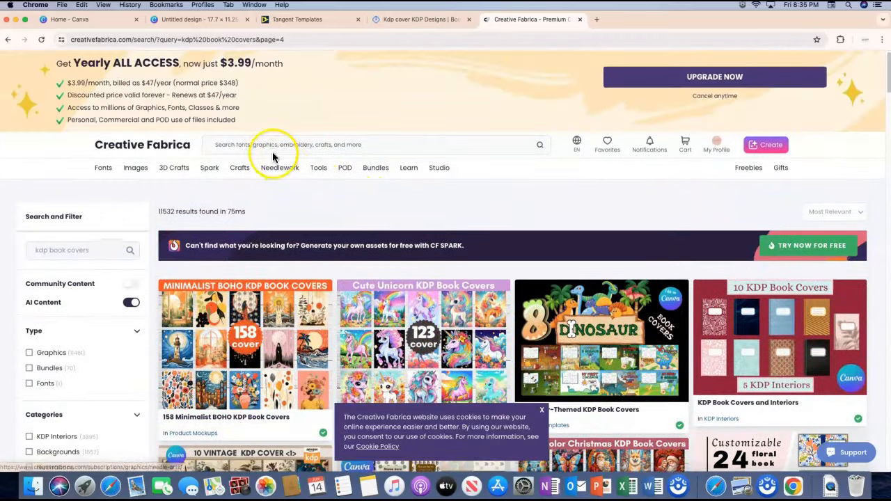
# Step: Search Creative Fabrica for "kdp activity book cover" and dismiss the cookie notice
pyautogui.click(271, 146)
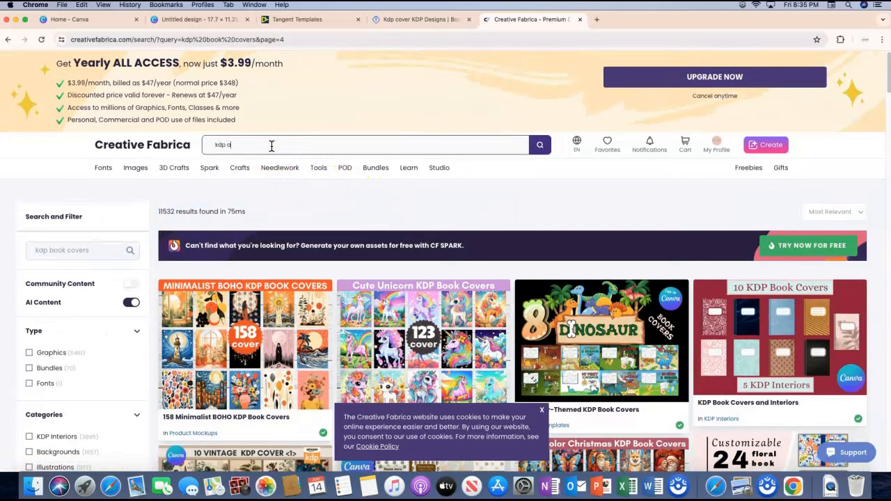
pyautogui.write('kdp activity book cover')
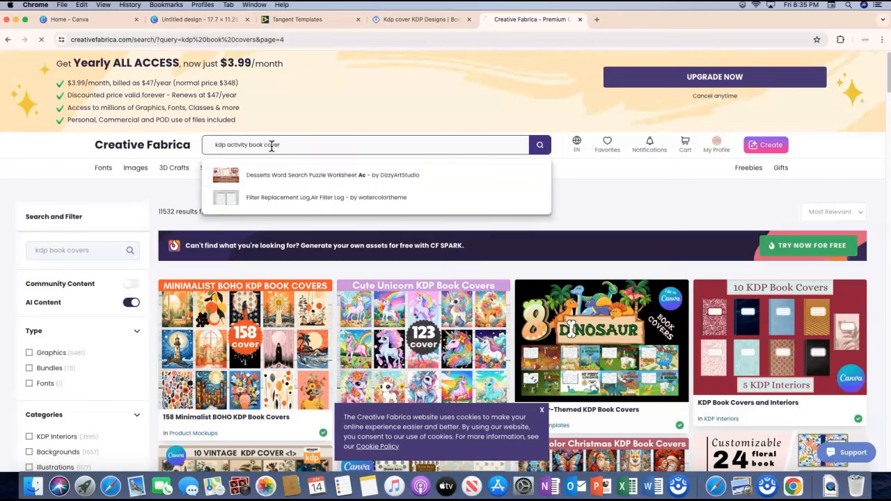
pyautogui.press('Return')
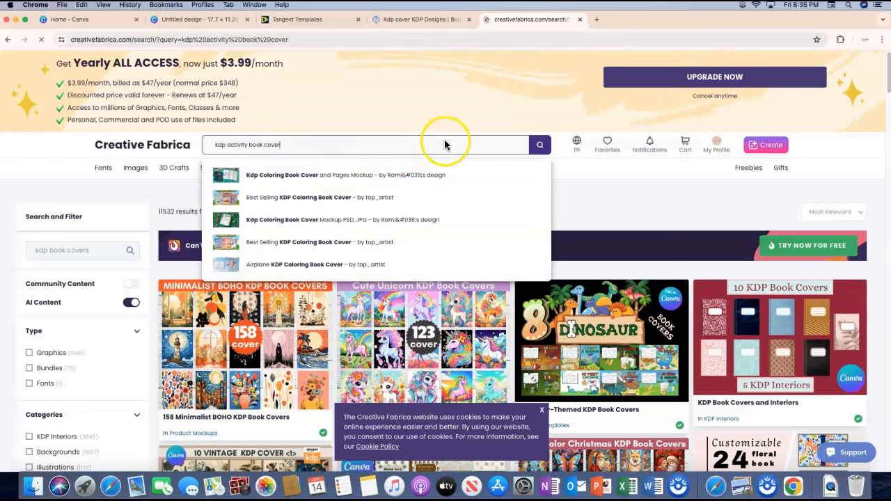
pyautogui.scroll(-5, 511, 173)
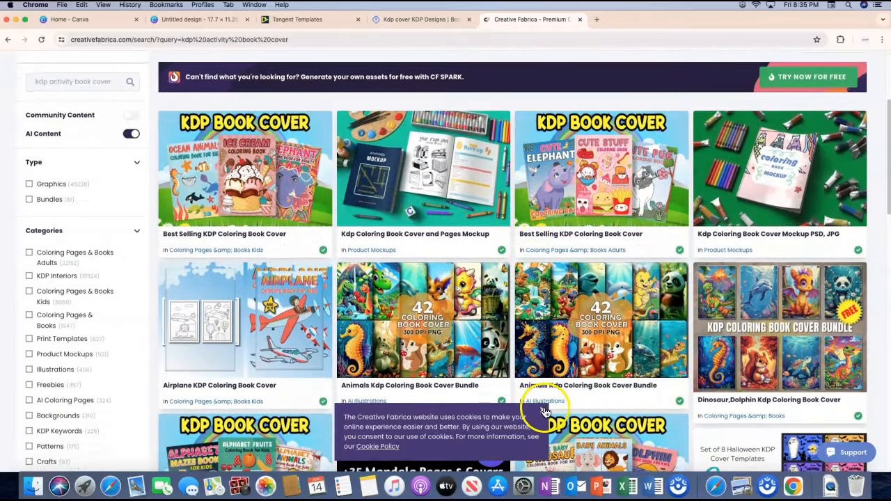
pyautogui.click(541, 410)
# Step: Examine the activity book cover results, including the coloring book cover designs and the background sets for covers
pyautogui.scroll(-3, 478, 242)
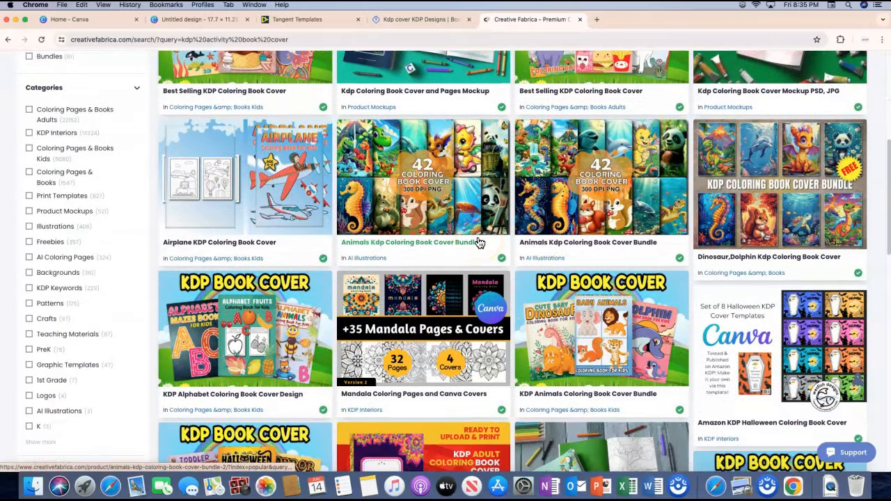
pyautogui.scroll(-1, 422, 246)
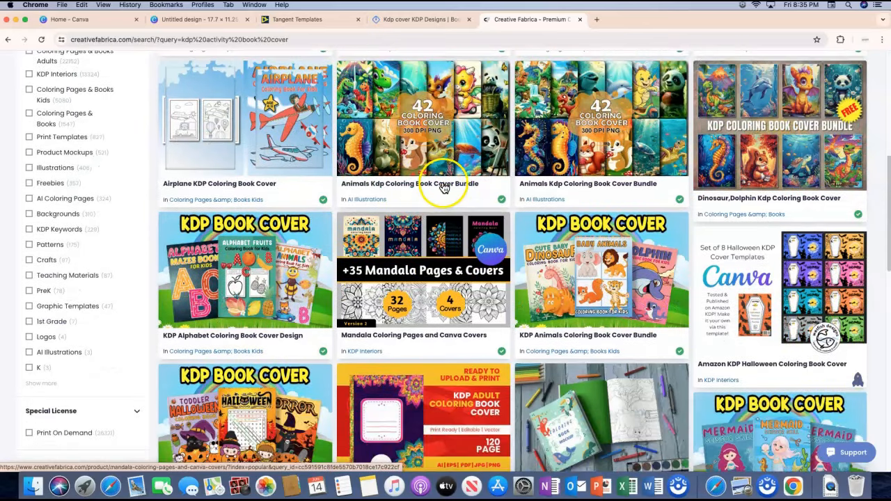
pyautogui.scroll(-3, 578, 173)
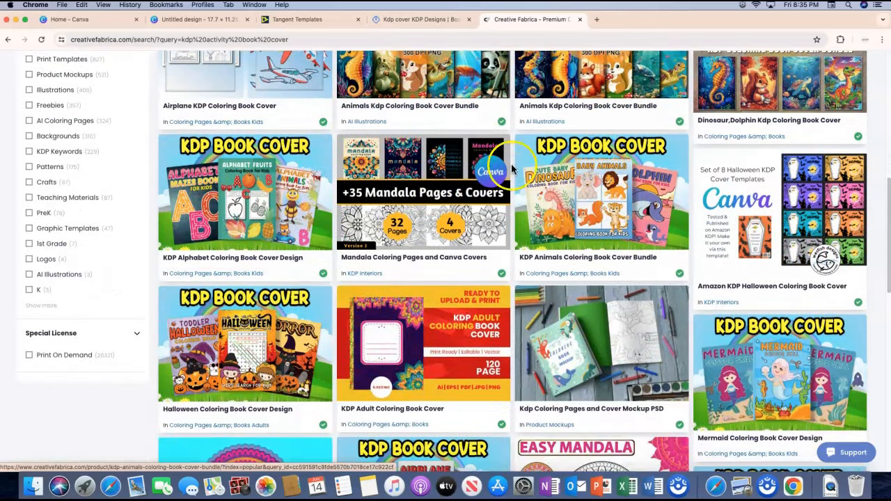
pyautogui.scroll(-1, 494, 234)
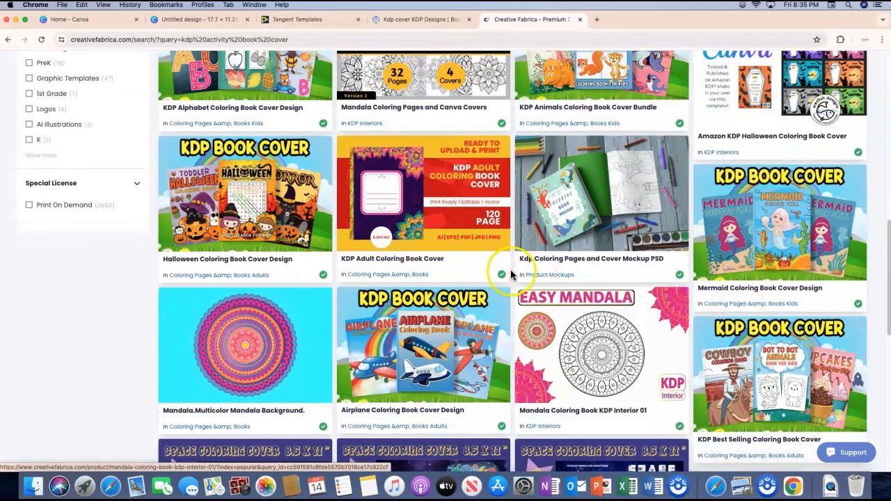
pyautogui.scroll(-2, 511, 269)
pyautogui.scroll(-2, 529, 261)
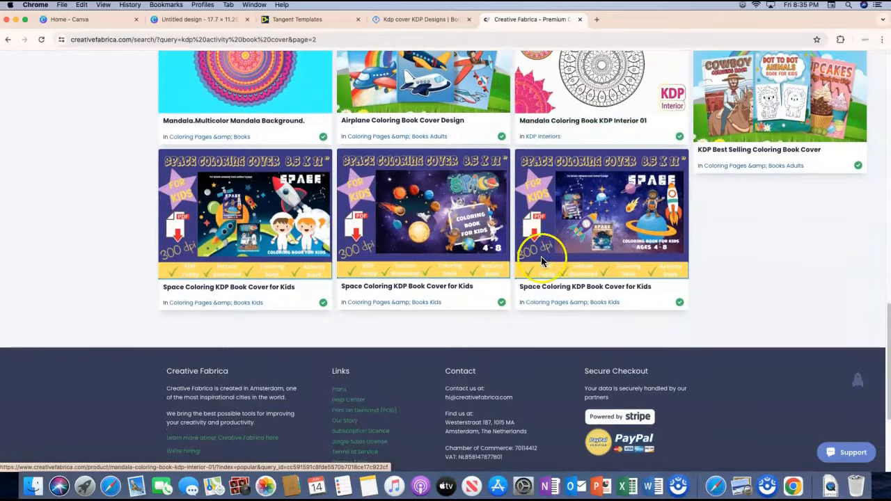
pyautogui.scroll(-5, 663, 258)
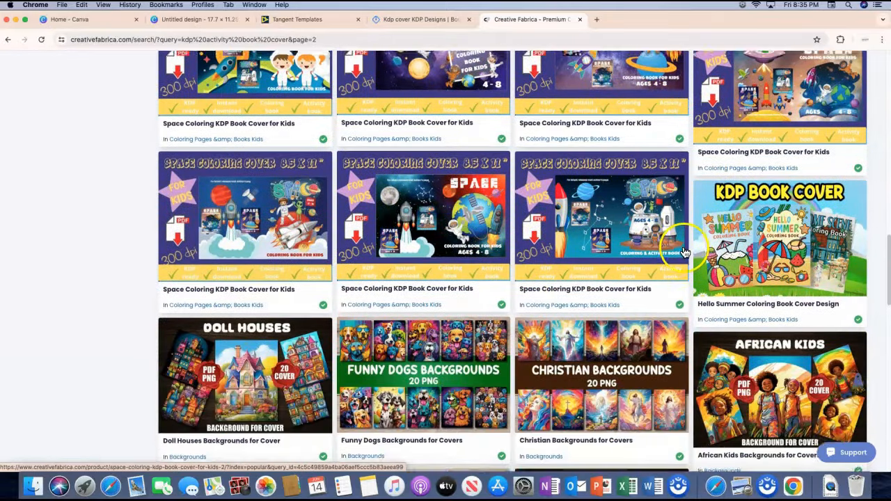
pyautogui.scroll(-6, 686, 252)
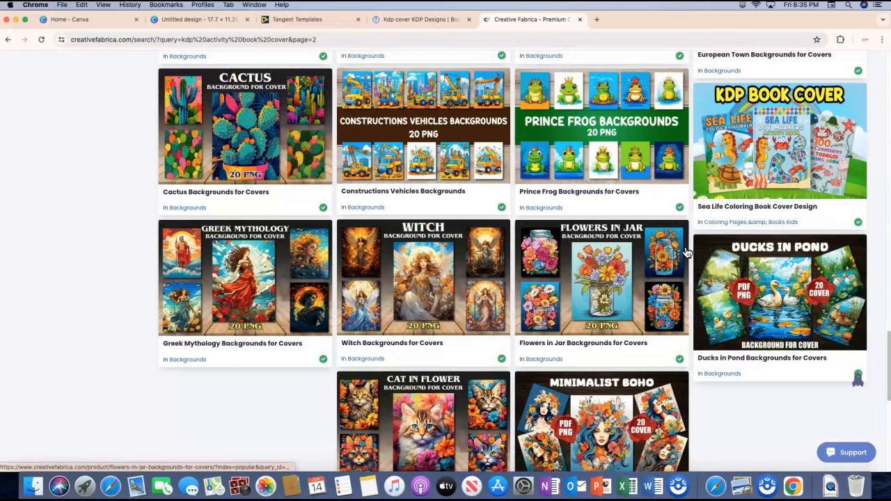
# Step: Go back through the activity book cover results and open the Mermaid Coloring Book Cover Design page
pyautogui.scroll(-3, 686, 252)
pyautogui.scroll(6, 628, 262)
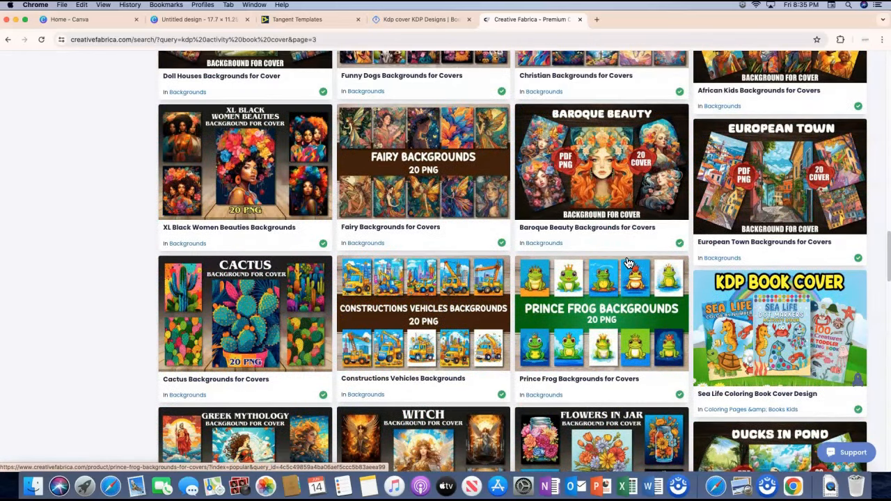
pyautogui.scroll(5, 628, 262)
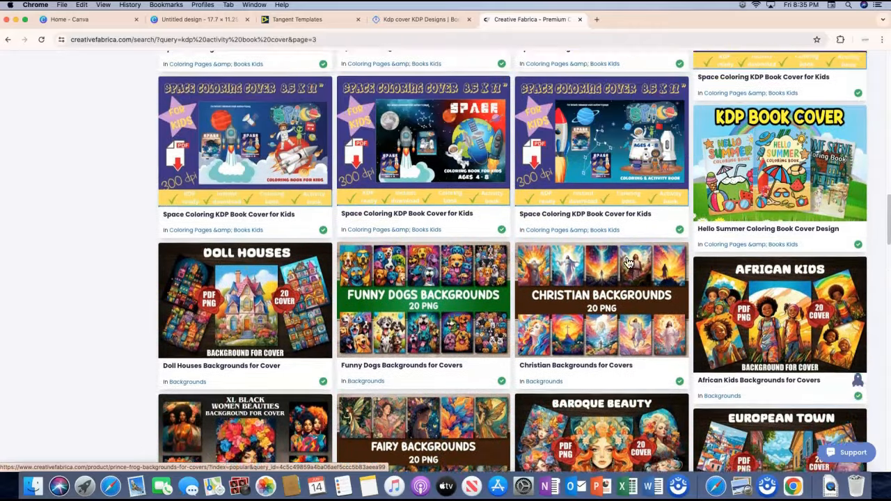
pyautogui.scroll(6, 628, 263)
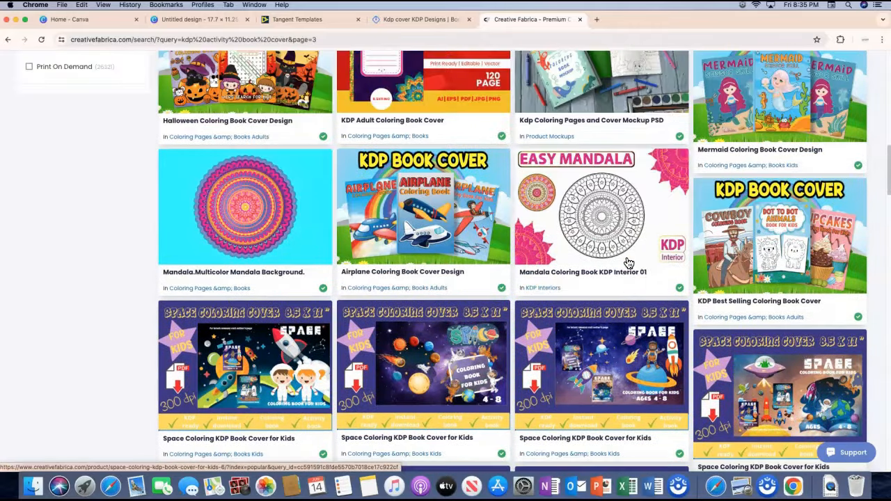
pyautogui.scroll(2, 628, 262)
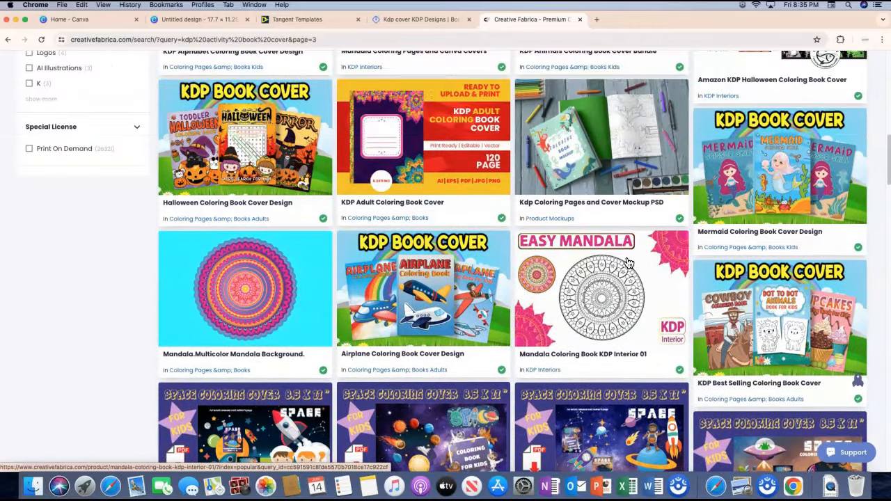
pyautogui.click(780, 183)
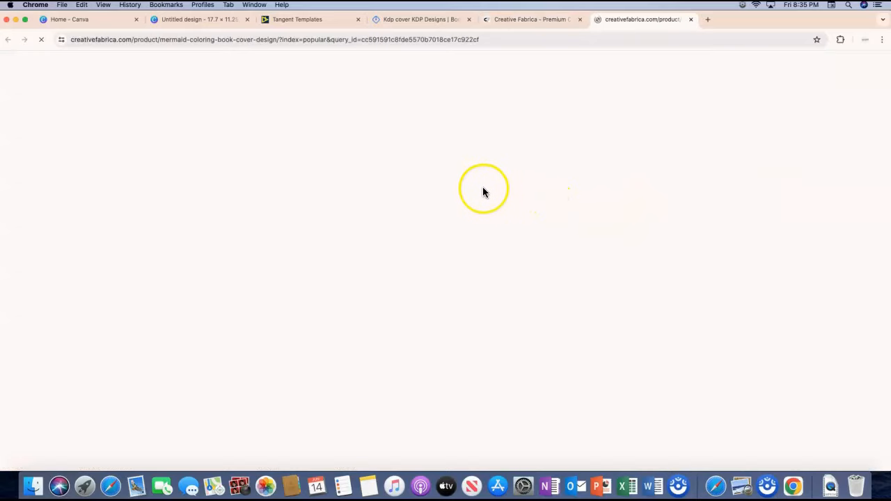
pyautogui.scroll(-2, 375, 251)
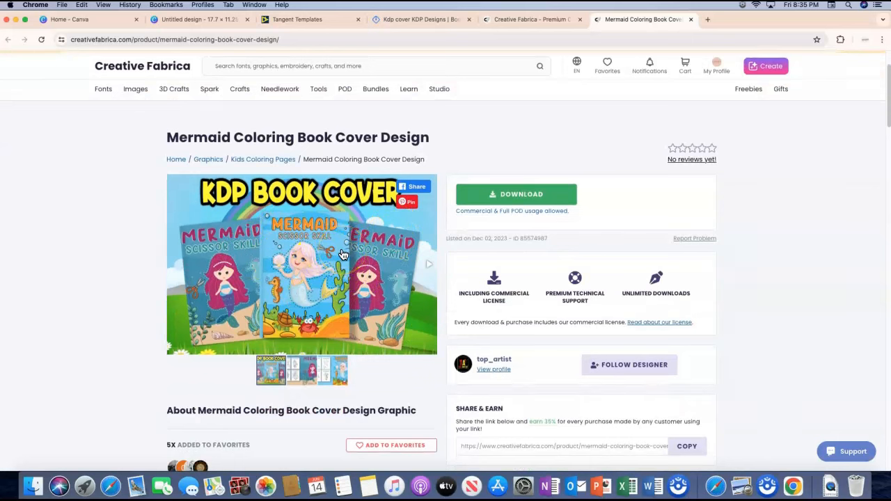
# Step: Switch to the blank 17.7 x 11.25 in Canva design, add a plain line and set its weight to 17
pyautogui.click(218, 23)
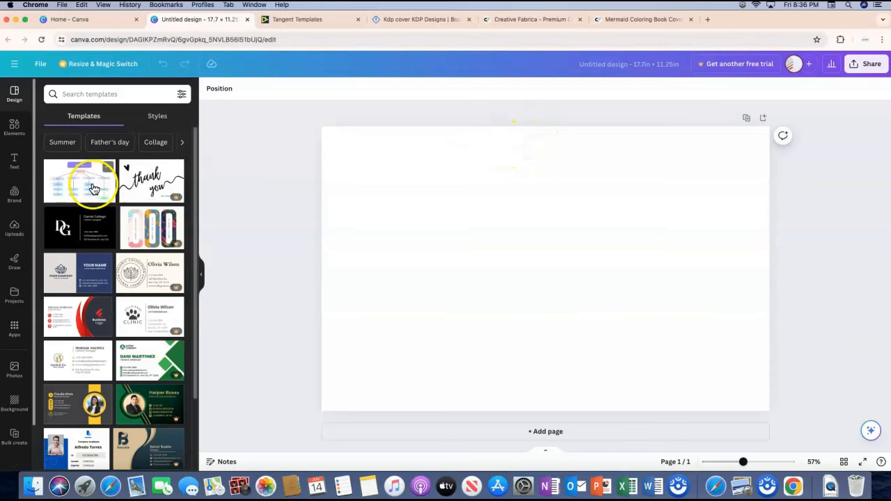
pyautogui.click(12, 131)
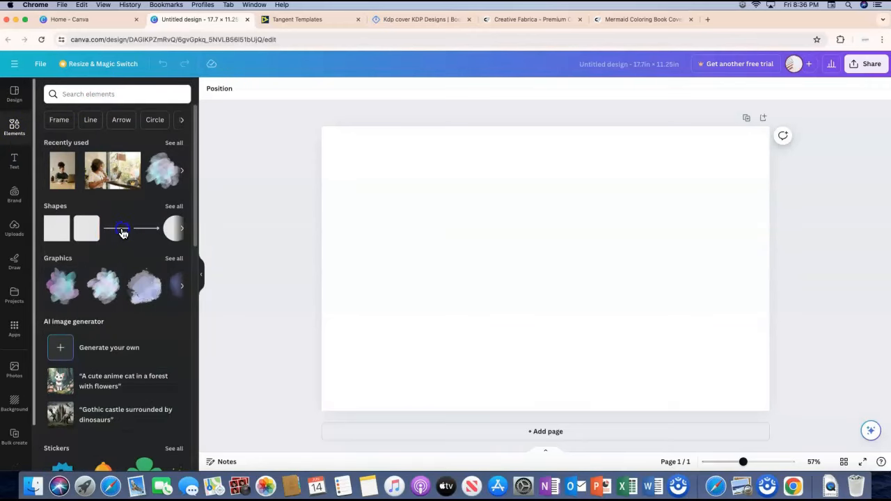
pyautogui.click(129, 229)
pyautogui.click(236, 93)
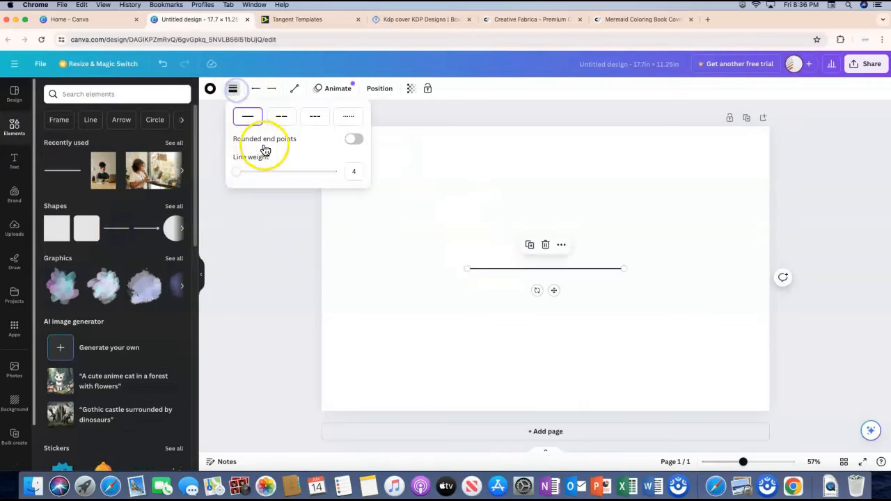
pyautogui.moveTo(239, 174); pyautogui.dragTo(246, 173)
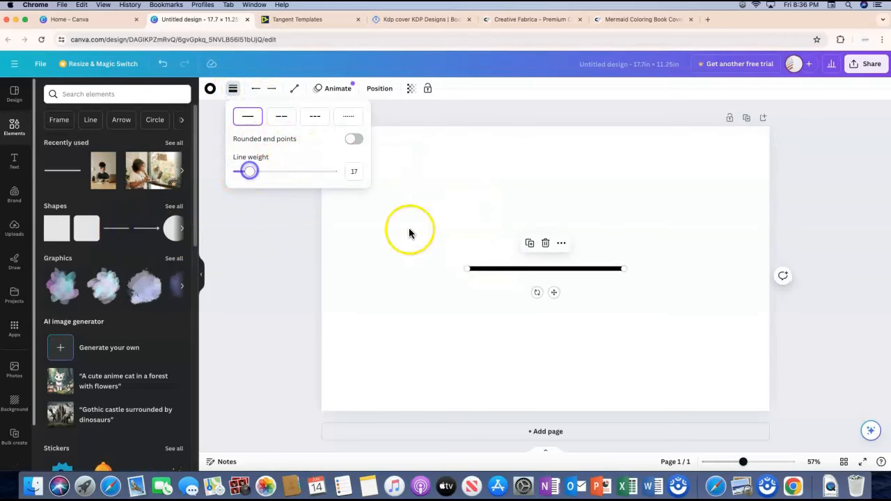
# Step: Lengthen the line past the page edges and rotate it to stand vertically at the page's centre, dividing the cover in half
pyautogui.moveTo(622, 268); pyautogui.dragTo(779, 269)
pyautogui.moveTo(466, 270); pyautogui.dragTo(312, 271)
pyautogui.moveTo(329, 207); pyautogui.dragTo(489, 84)
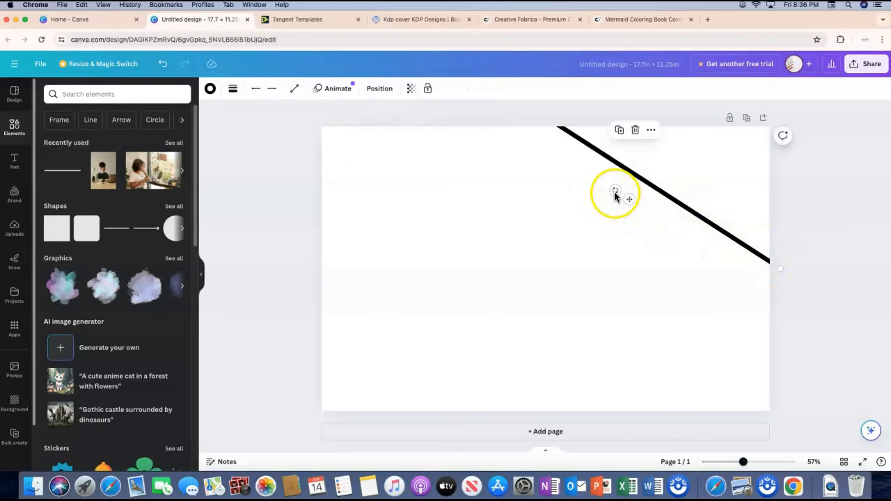
pyautogui.moveTo(614, 192); pyautogui.dragTo(545, 272)
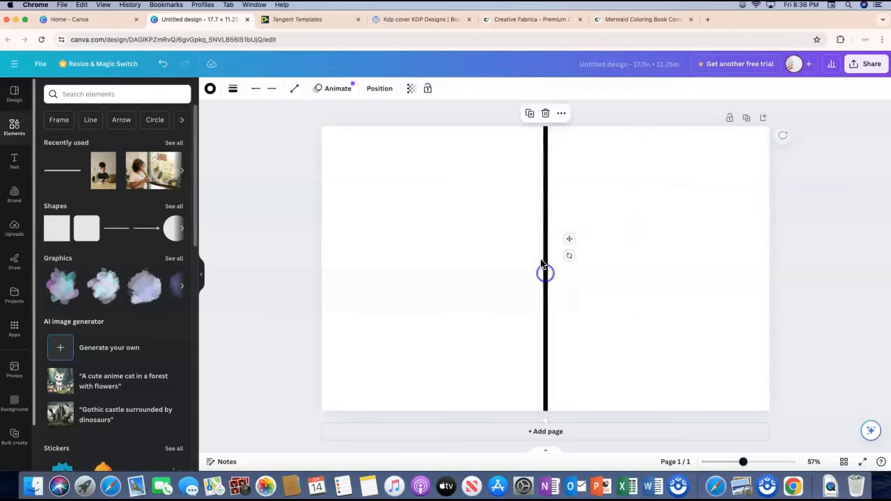
pyautogui.click(464, 244)
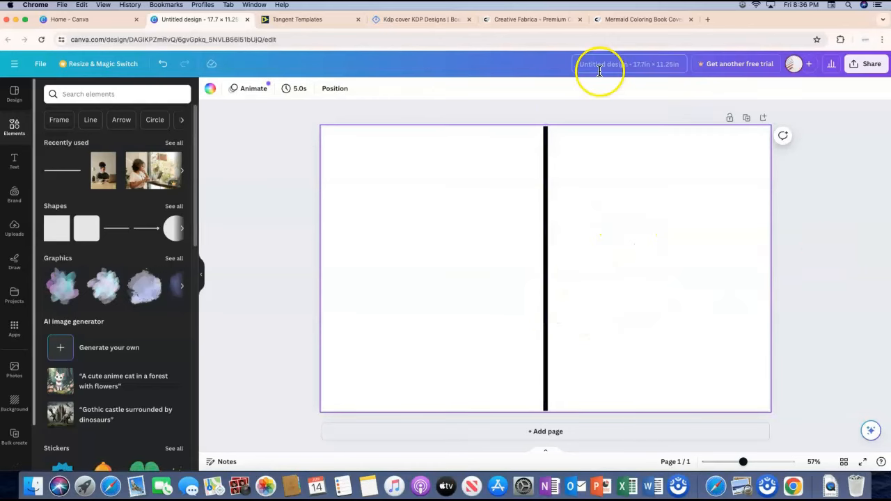
# Step: Review the mermaid coloring book cover on Creative Fabrica as a reference and return to the Canva design
pyautogui.click(641, 19)
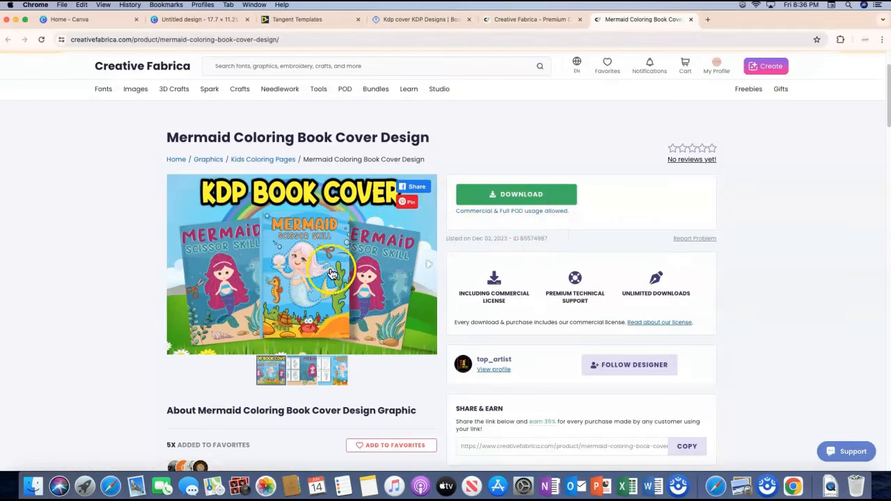
pyautogui.click(551, 21)
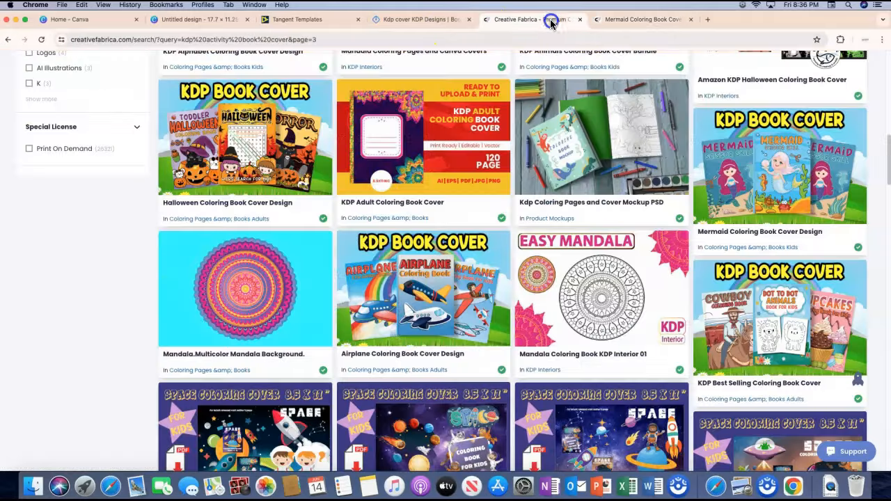
pyautogui.click(196, 21)
pyautogui.click(641, 21)
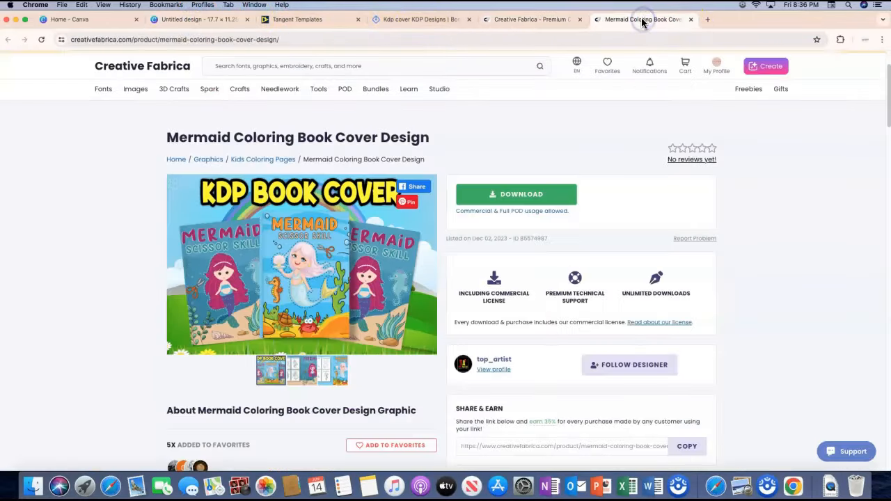
pyautogui.click(214, 21)
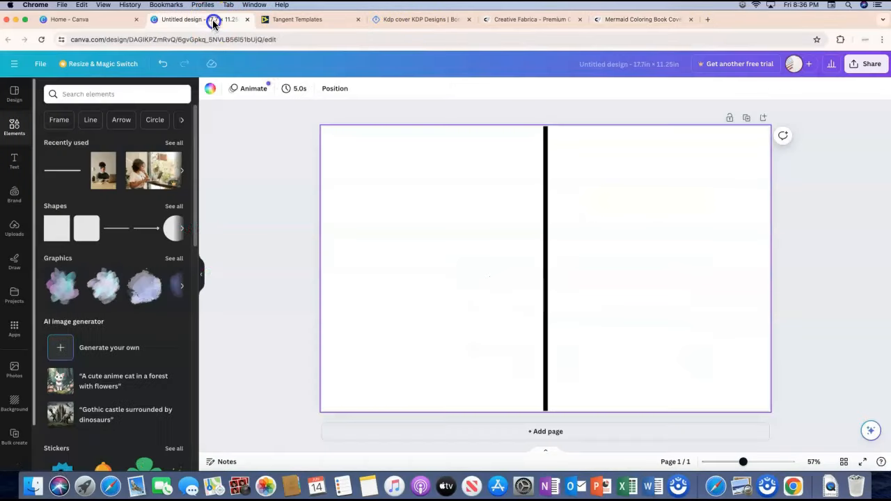
# Step: Search the elements for "ocean", narrow the search to "Ocean background" and show only graphics
pyautogui.click(69, 94)
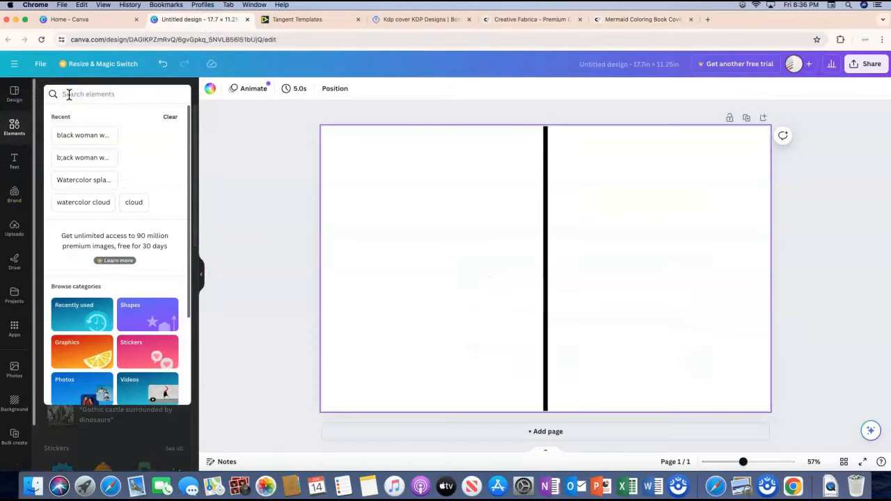
pyautogui.write('ocean')
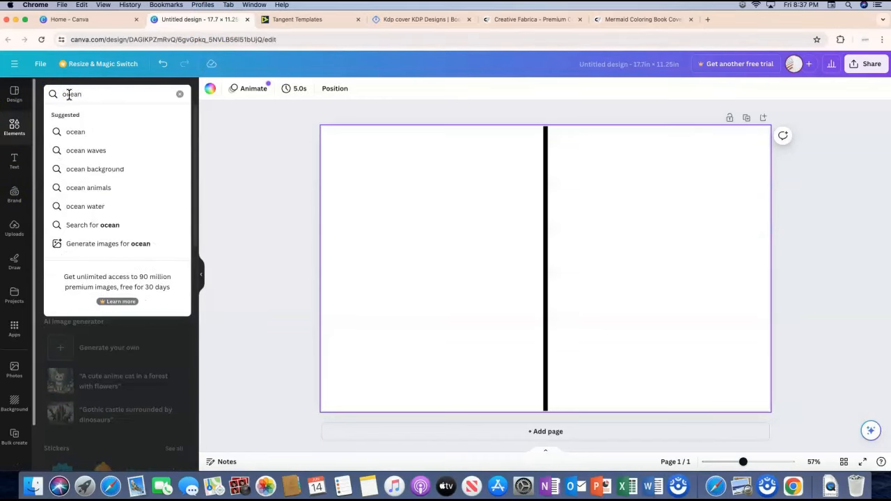
pyautogui.press('Return')
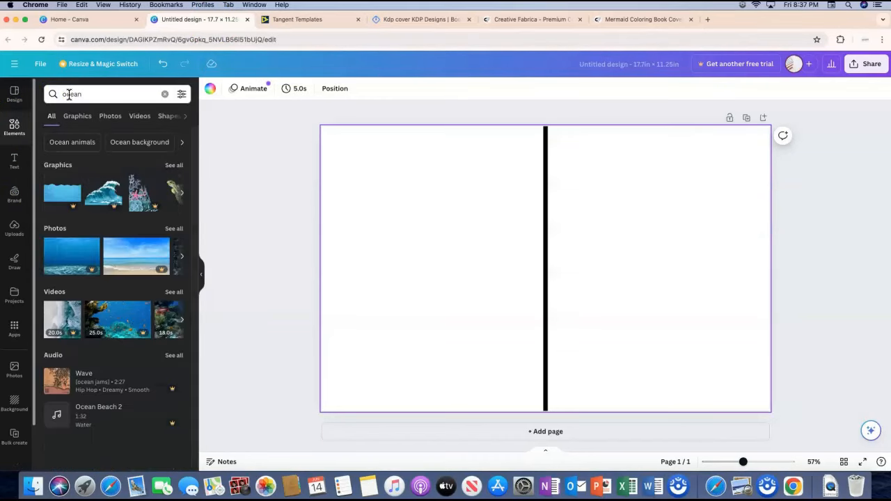
pyautogui.click(139, 143)
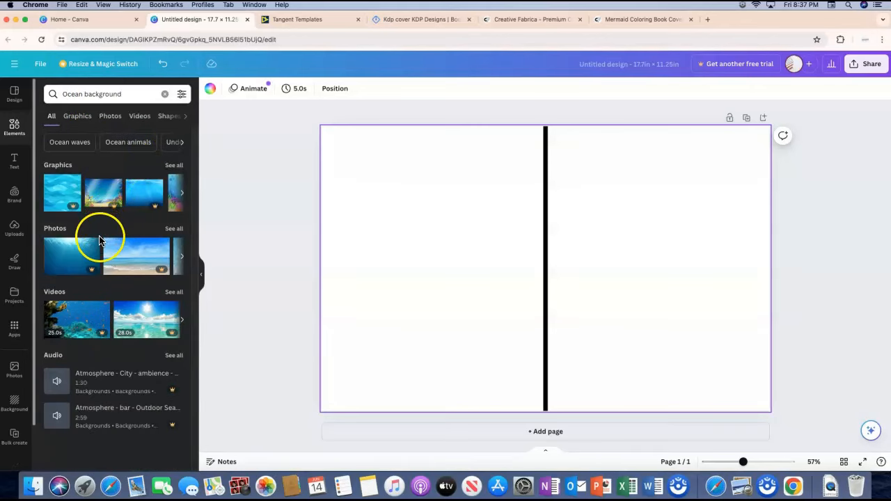
pyautogui.click(77, 116)
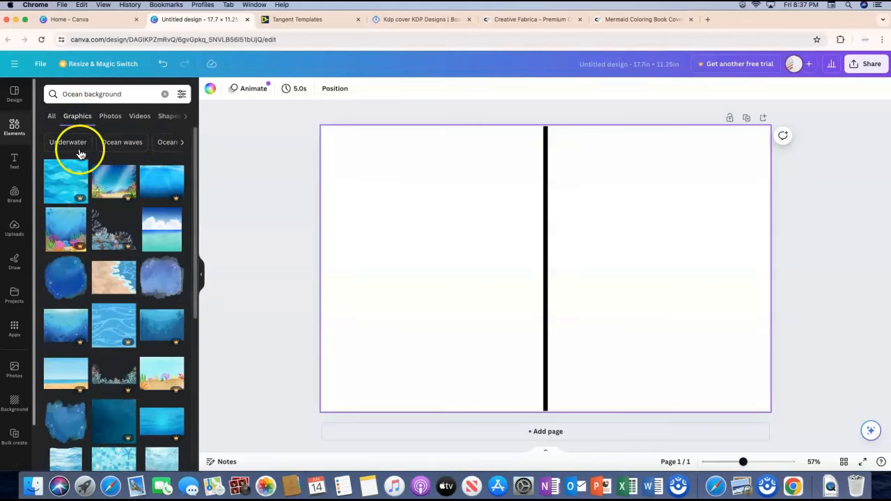
# Step: Try the light-blue wave graphic as a background on the front-cover half, and delete it
pyautogui.click(119, 322)
pyautogui.moveTo(570, 297); pyautogui.dragTo(694, 283)
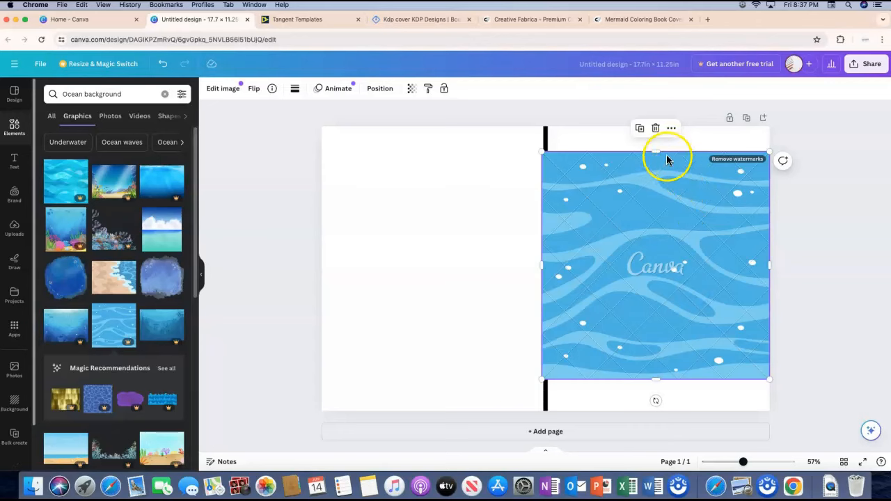
pyautogui.click(656, 129)
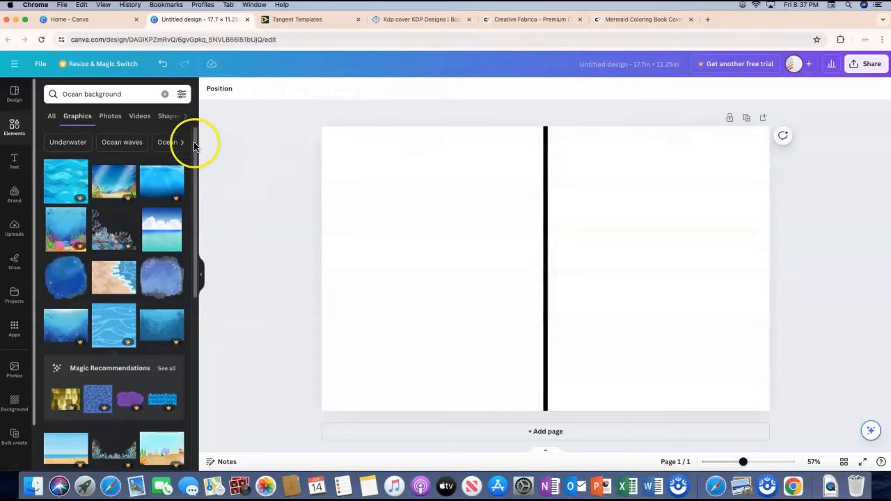
# Step: Check the search filters for color, orientation, animation and cut-outs without applying any
pyautogui.click(181, 94)
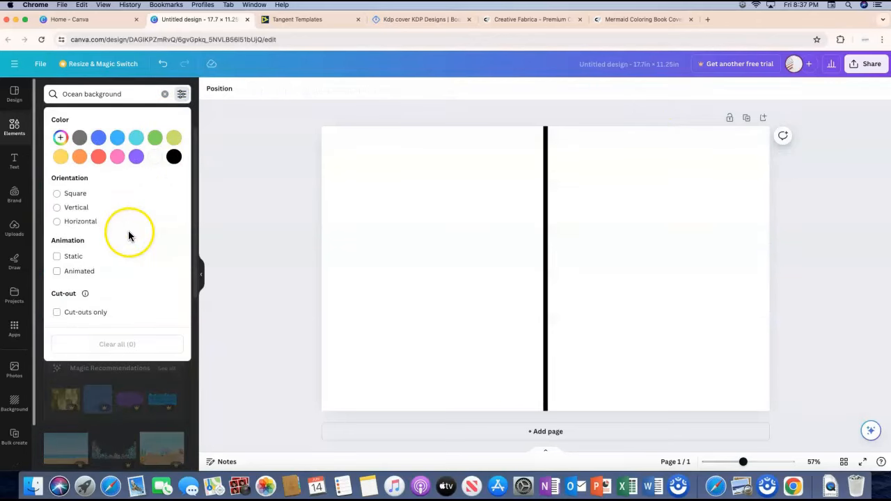
pyautogui.click(149, 96)
pyautogui.click(220, 227)
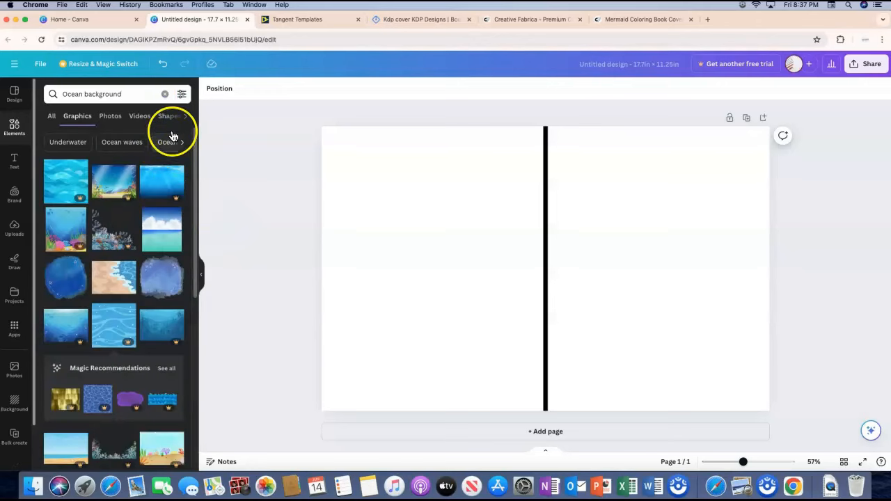
pyautogui.scroll(-3, 116, 254)
pyautogui.scroll(3, 118, 253)
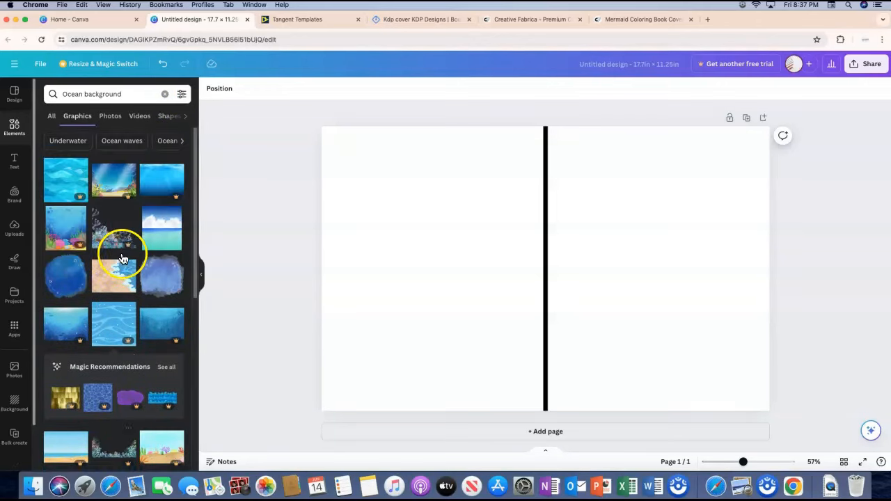
pyautogui.click(179, 95)
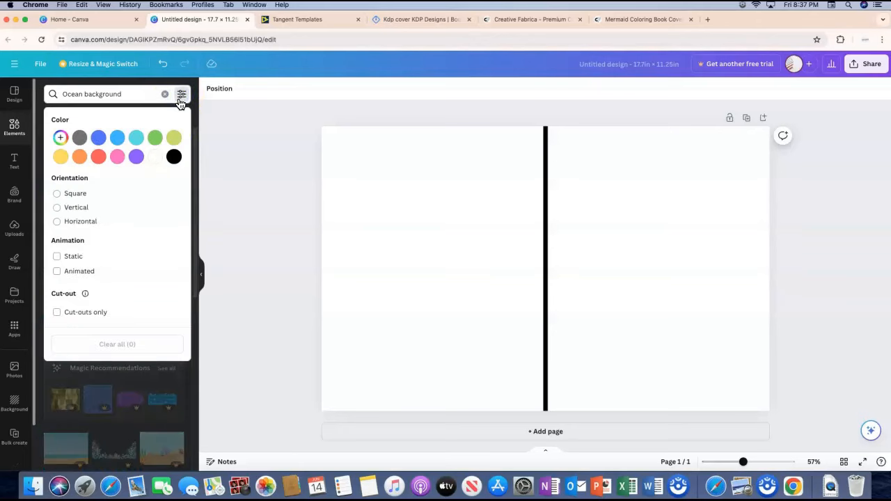
pyautogui.click(231, 144)
# Step: Browse the "Ocean background" graphics for a suitable background for the front cover
pyautogui.scroll(-5, 119, 214)
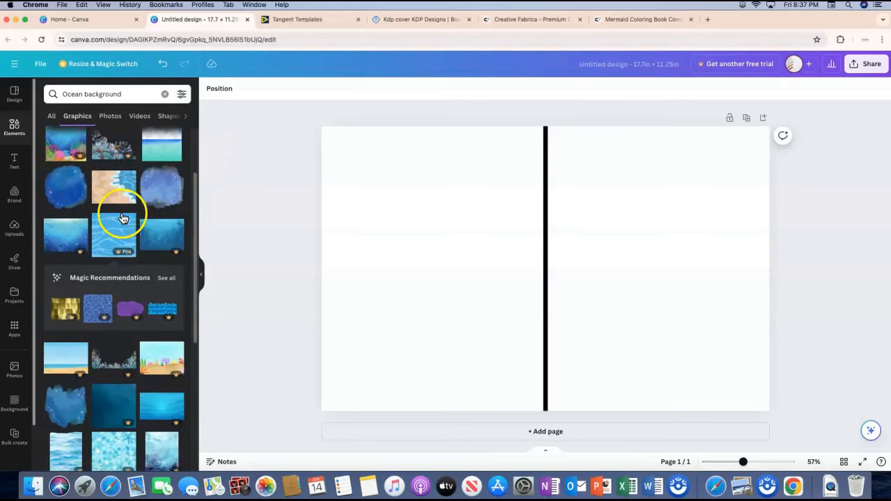
pyautogui.scroll(-4, 124, 216)
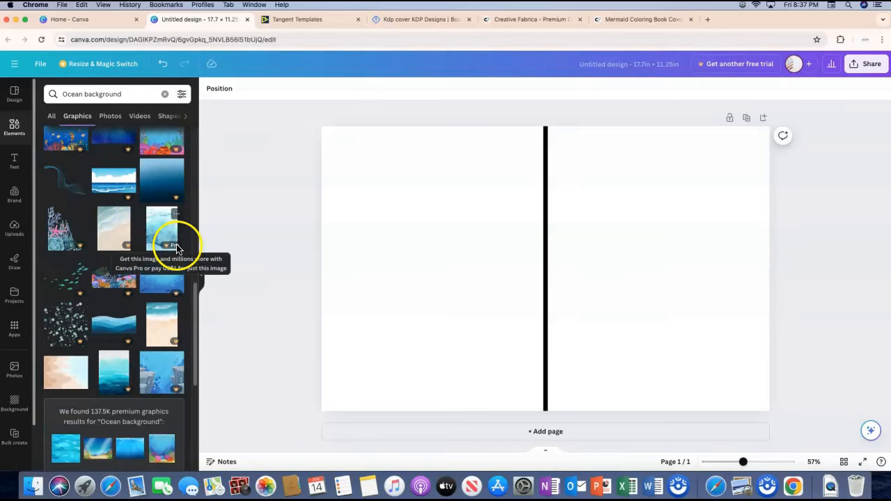
pyautogui.scroll(-4, 138, 253)
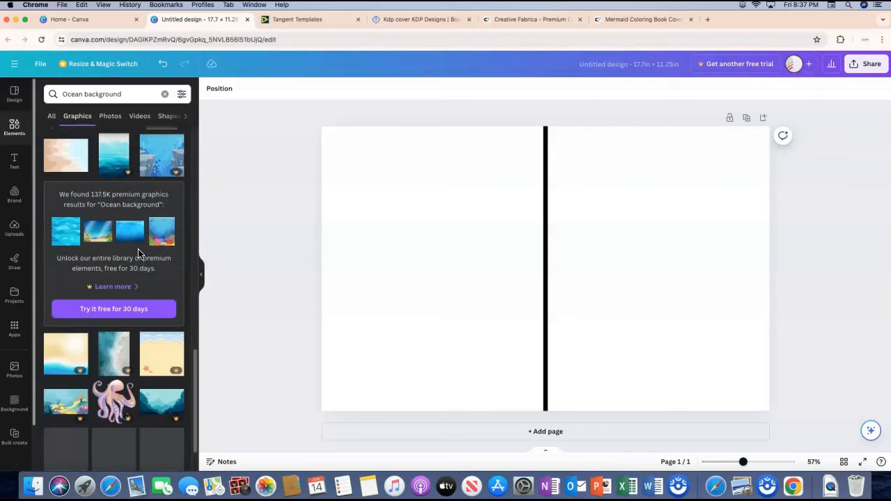
pyautogui.scroll(-3, 137, 253)
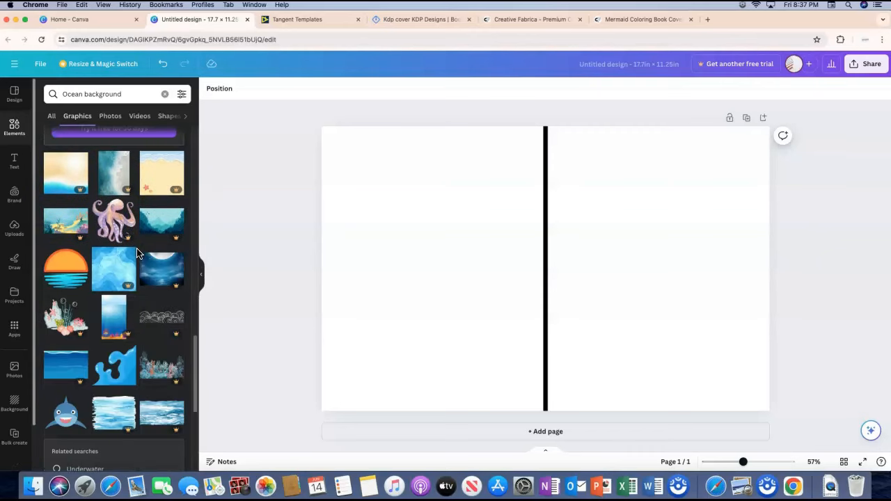
pyautogui.scroll(-3, 138, 253)
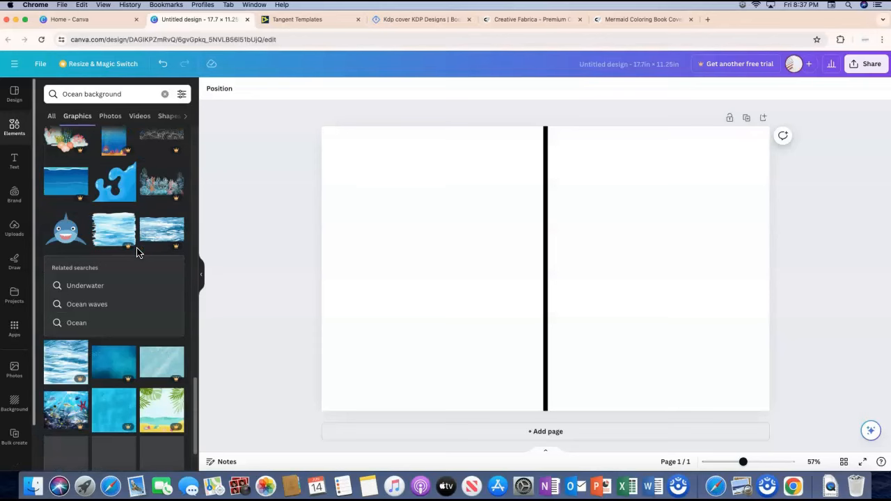
pyautogui.scroll(-1, 137, 254)
pyautogui.click(137, 255)
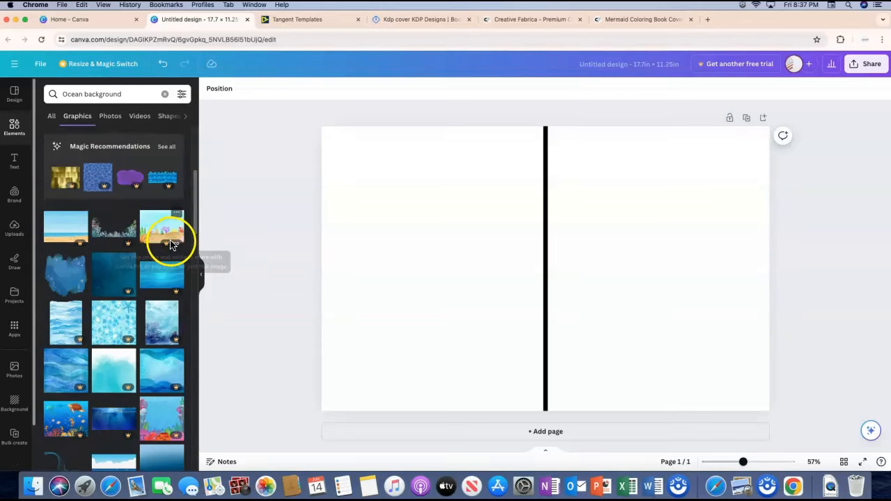
pyautogui.scroll(1, 115, 243)
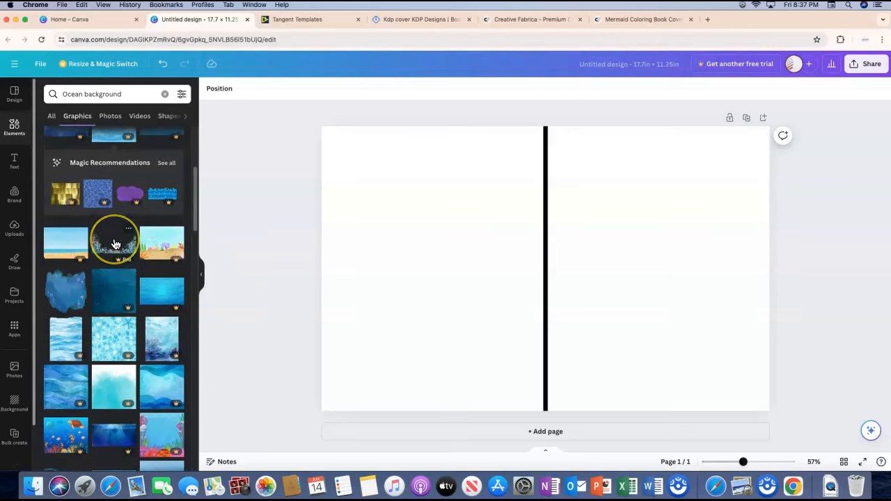
pyautogui.scroll(-1, 116, 243)
pyautogui.scroll(5, 117, 240)
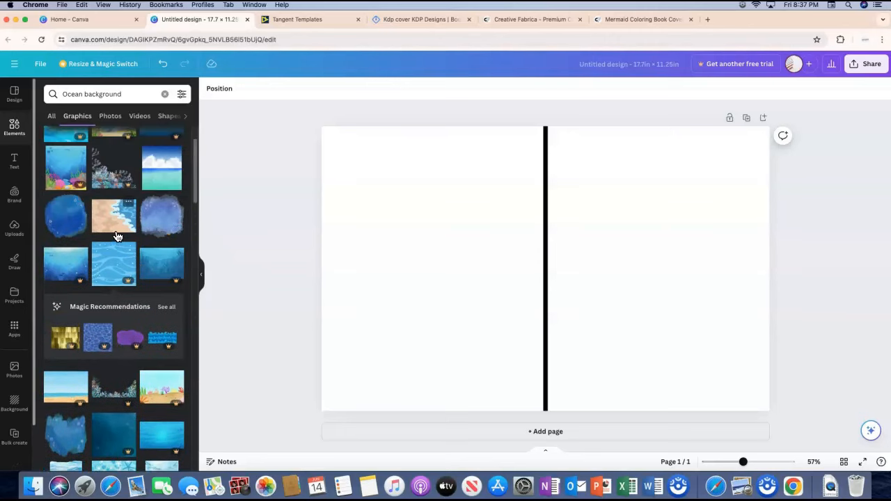
pyautogui.scroll(2, 117, 236)
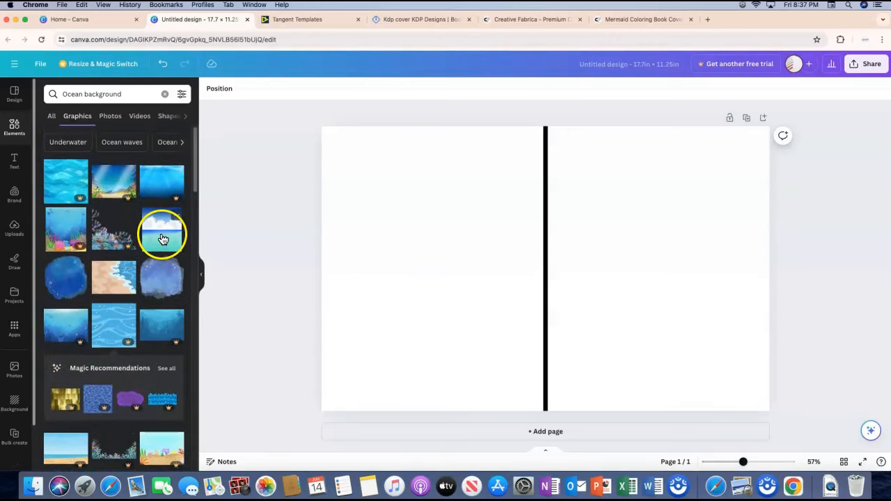
# Step: Shorten the graphics search to "Ocean"
pyautogui.click(126, 95)
pyautogui.press('BackSpace')
pyautogui.press('BackSpace')
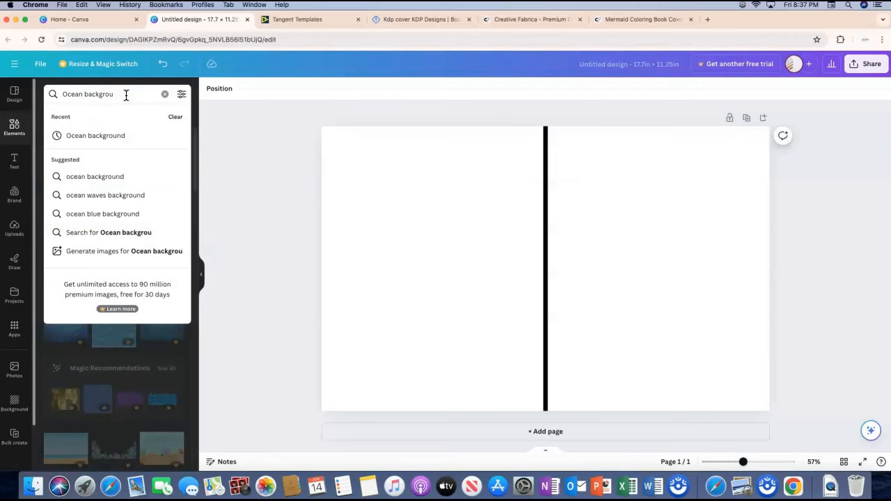
pyautogui.press('BackSpace')
pyautogui.press('BackSpace')
pyautogui.press('BackSpace')
pyautogui.press('BackSpace')
pyautogui.press('BackSpace')
pyautogui.press('BackSpace')
pyautogui.press('Return')
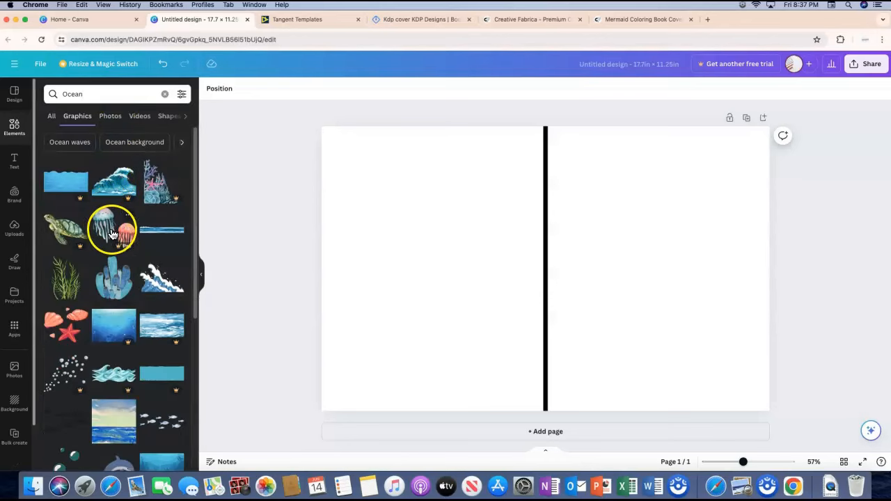
# Step: Try the painted sea-and-sky graphic on the page, and delete it
pyautogui.scroll(-5, 111, 233)
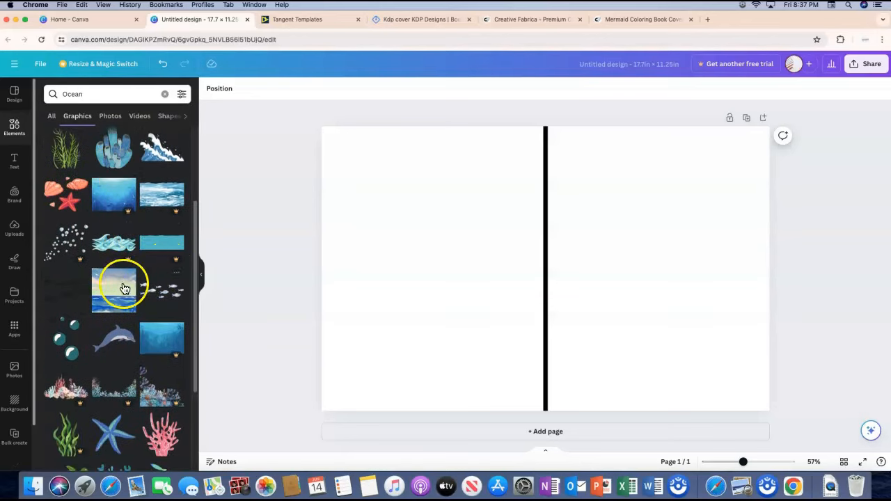
pyautogui.click(116, 292)
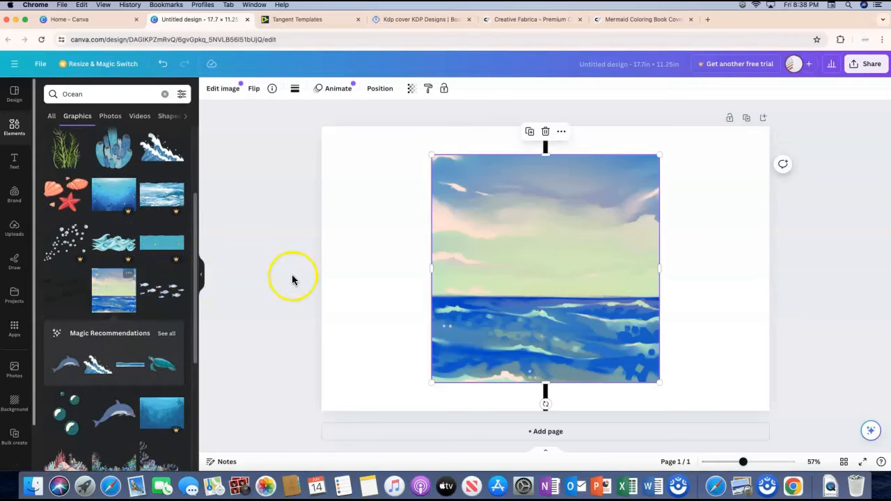
pyautogui.click(546, 132)
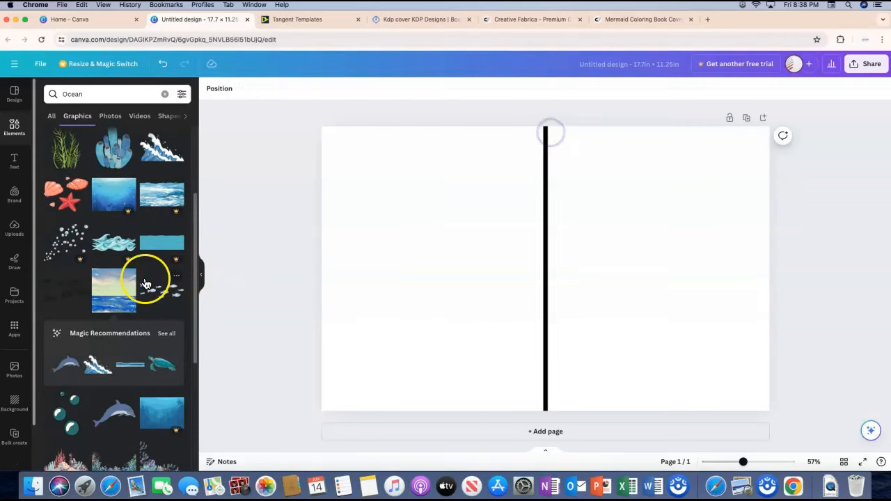
# Step: Look through the remaining ocean graphics and search the graphics for "water" instead
pyautogui.scroll(-7, 145, 284)
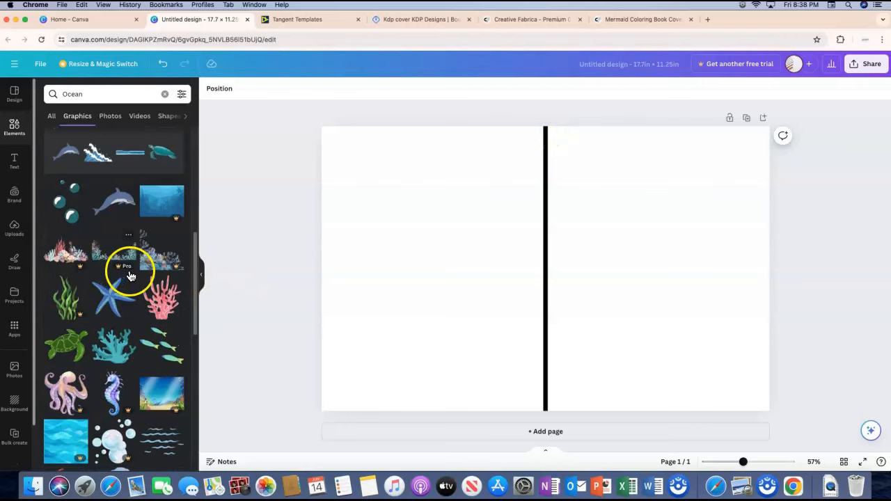
pyautogui.scroll(-15, 128, 276)
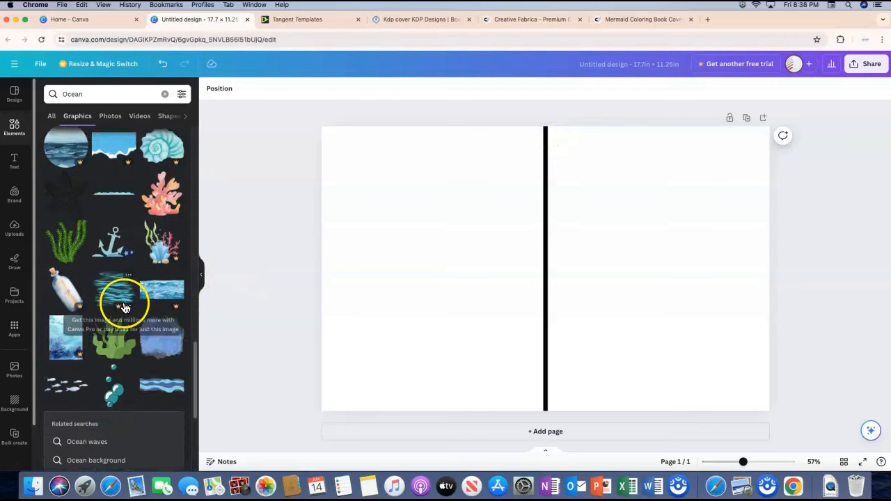
pyautogui.scroll(-10, 124, 300)
pyautogui.click(45, 94)
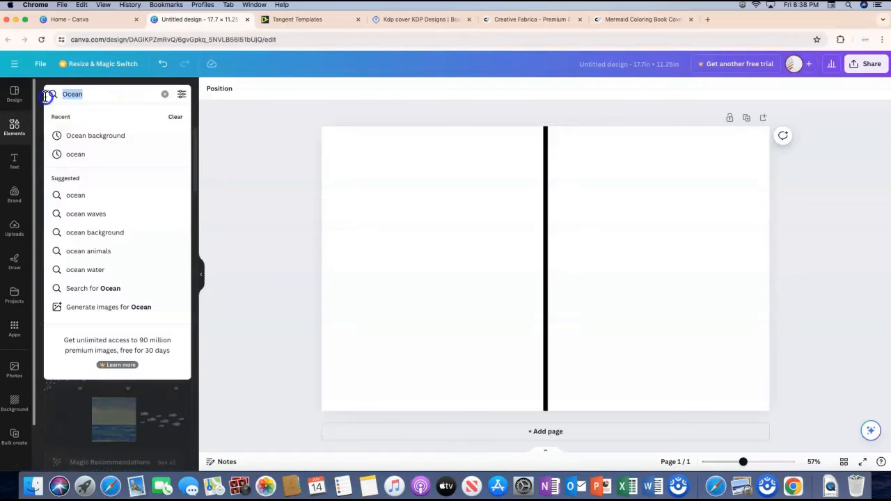
pyautogui.write('water')
pyautogui.press('Return')
pyautogui.scroll(-3, 134, 332)
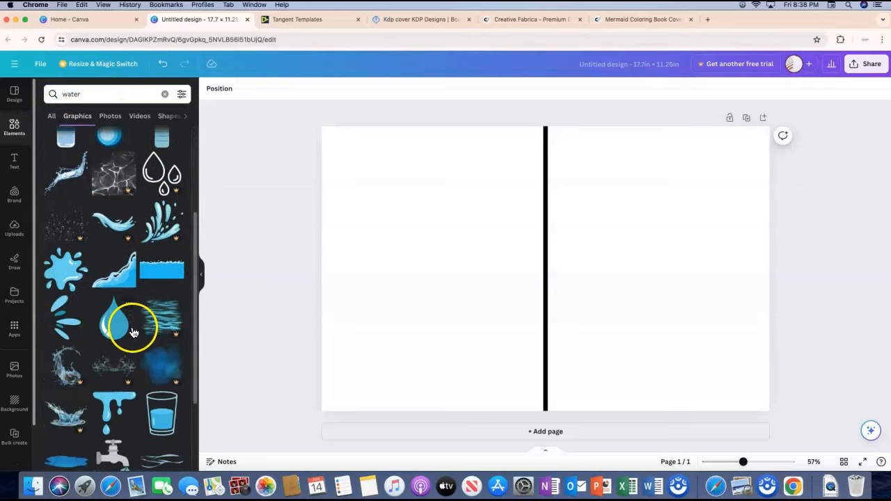
pyautogui.scroll(3, 134, 332)
# Step: Add the blue water graphic with the wavy top edge, enlarge it and place it on the front-cover half
pyautogui.click(162, 333)
pyautogui.moveTo(636, 236); pyautogui.dragTo(825, 225)
pyautogui.moveTo(580, 239); pyautogui.dragTo(681, 336)
# Step: Move a copy of the water graphic to the top of the front cover and flip it vertically so solid blue fills that area
pyautogui.click(254, 88)
pyautogui.click(279, 132)
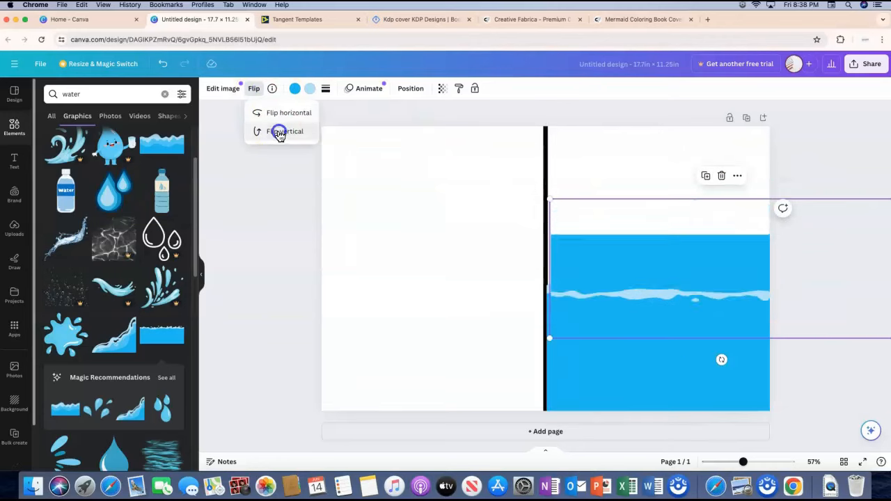
pyautogui.moveTo(615, 317); pyautogui.dragTo(611, 130)
pyautogui.click(254, 89)
pyautogui.click(292, 130)
# Step: Flip the lower water graphic vertically and enlarge and shift it so solid blue fills the rest of the front cover
pyautogui.click(618, 302)
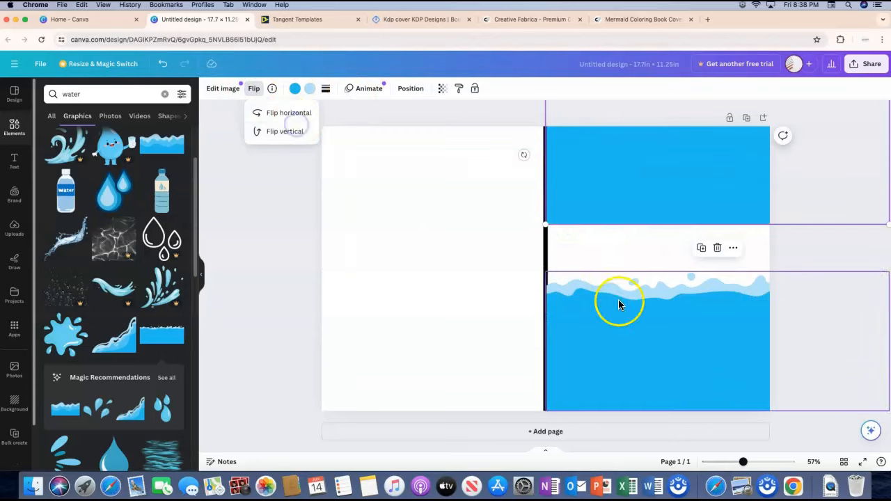
pyautogui.click(254, 88)
pyautogui.click(279, 130)
pyautogui.moveTo(648, 360); pyautogui.dragTo(649, 373)
pyautogui.moveTo(546, 303); pyautogui.dragTo(471, 95)
pyautogui.moveTo(629, 301); pyautogui.dragTo(752, 276)
pyautogui.moveTo(545, 416); pyautogui.dragTo(450, 446)
pyautogui.moveTo(623, 362); pyautogui.dragTo(720, 363)
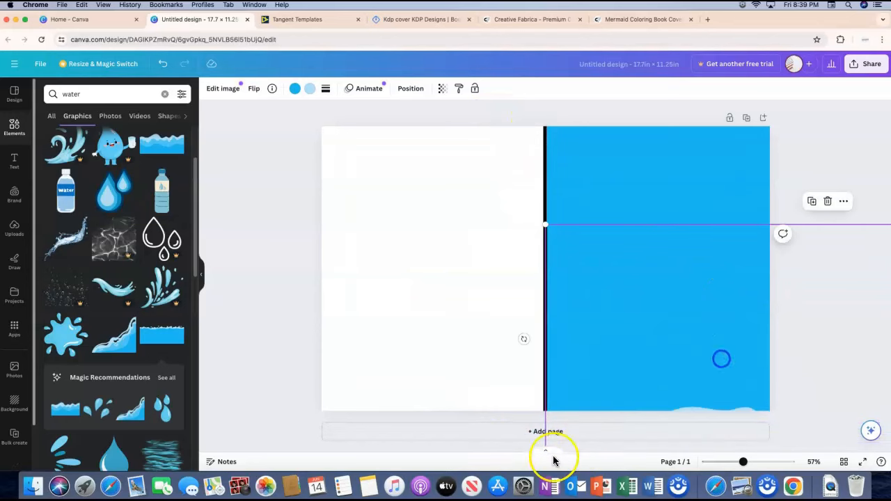
pyautogui.click(628, 312)
pyautogui.click(601, 286)
pyautogui.click(606, 193)
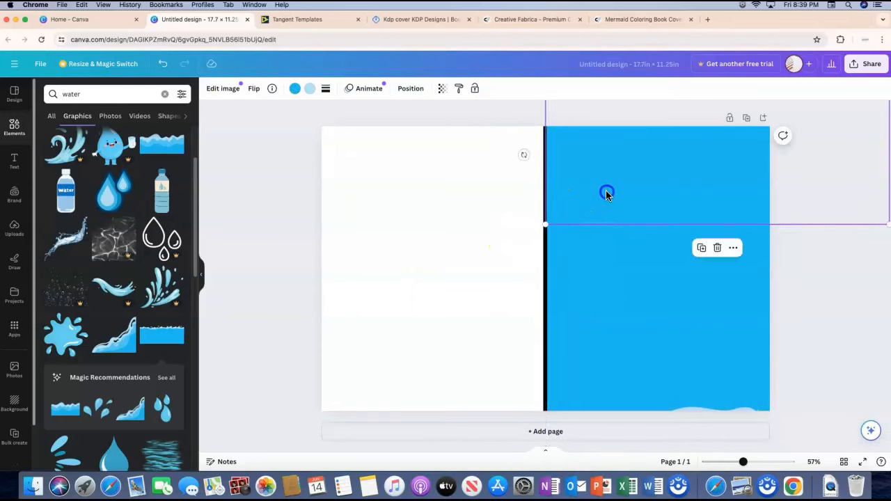
pyautogui.click(506, 212)
pyautogui.click(495, 109)
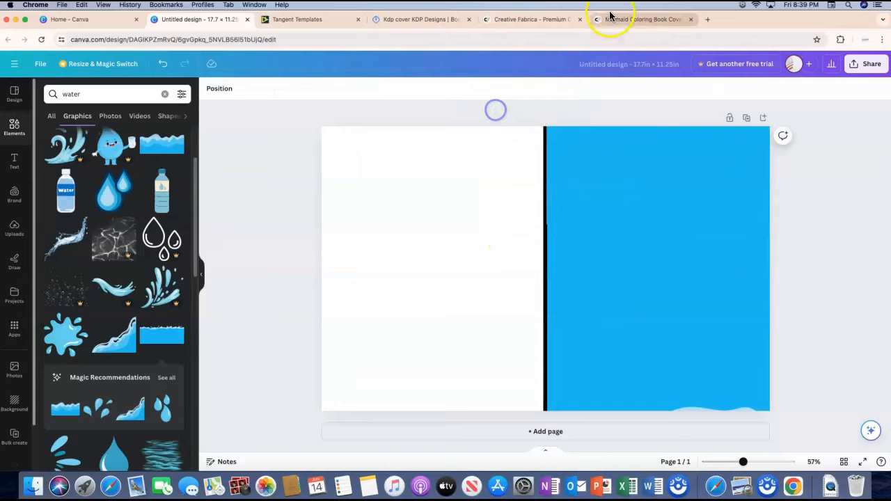
# Step: Check the mermaid coloring book cover on Creative Fabrica, return to the Canva design and search the graphics for "sand"
pyautogui.click(619, 18)
pyautogui.click(186, 19)
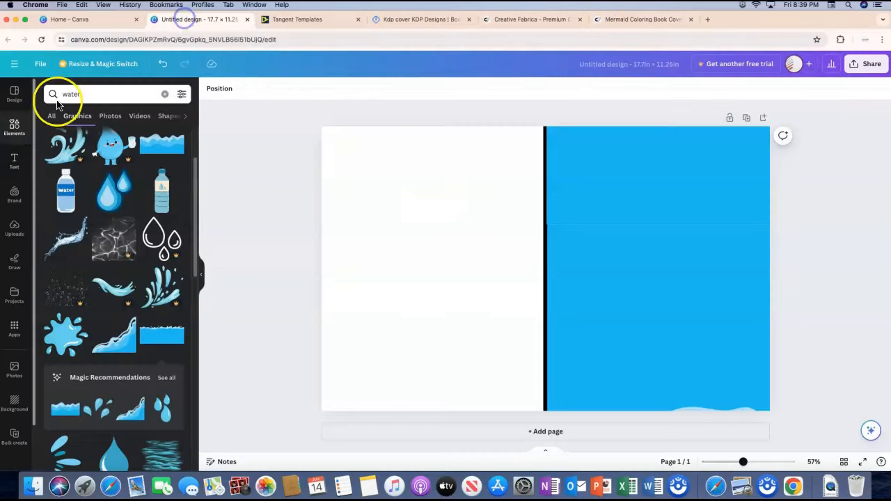
pyautogui.click(55, 94)
pyautogui.write('sand')
pyautogui.press('Return')
pyautogui.scroll(-3, 118, 251)
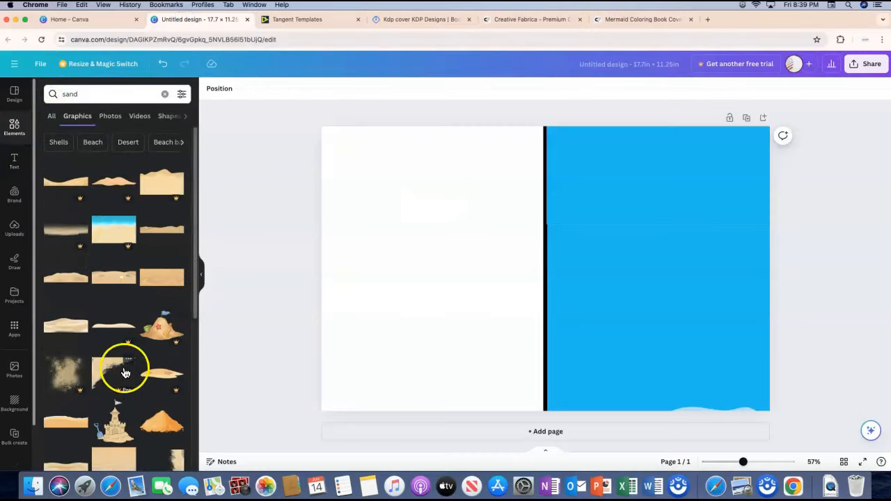
# Step: Place the sand dune graphic, reduced in size, on the lower front cover and flip it horizontally
pyautogui.moveTo(69, 298); pyautogui.dragTo(619, 333)
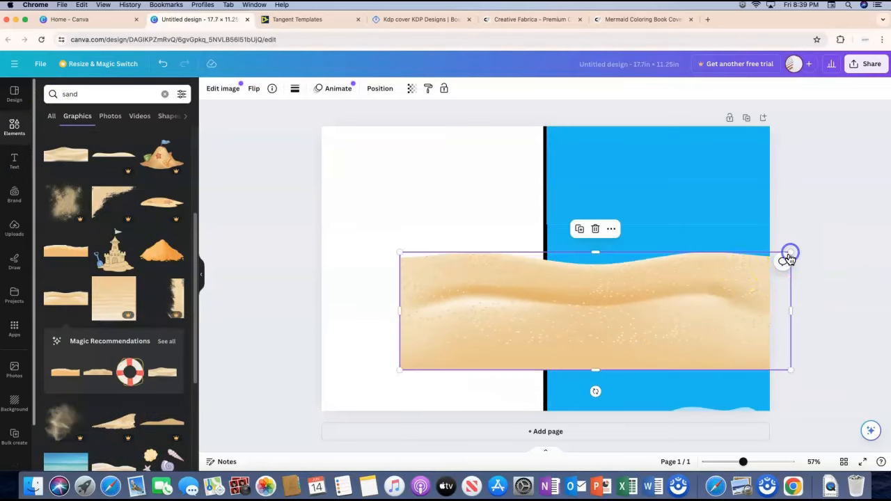
pyautogui.moveTo(789, 253); pyautogui.dragTo(664, 290)
pyautogui.moveTo(505, 335); pyautogui.dragTo(637, 356)
pyautogui.click(253, 89)
pyautogui.click(264, 114)
# Step: Adjust the sand graphic's sides and position to fit the bottom of the front cover
pyautogui.moveTo(810, 366); pyautogui.dragTo(771, 367)
pyautogui.moveTo(666, 338); pyautogui.dragTo(621, 371)
pyautogui.moveTo(659, 334); pyautogui.dragTo(702, 318)
pyautogui.moveTo(605, 377); pyautogui.dragTo(547, 371)
# Step: Arrange a second copy of the sand graphic with the first one on the lower front cover
pyautogui.click(697, 321)
pyautogui.click(727, 298)
pyautogui.moveTo(704, 321); pyautogui.dragTo(707, 241)
pyautogui.click(254, 90)
pyautogui.moveTo(642, 268); pyautogui.dragTo(678, 417)
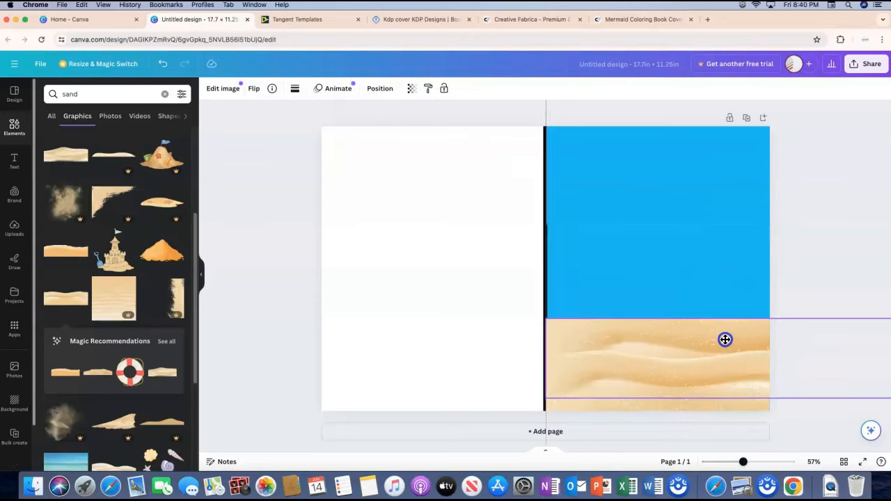
# Step: Trim both sides of the upper sand graphic to span exactly from the spine to the front cover's outer edge
pyautogui.moveTo(723, 338); pyautogui.dragTo(533, 344)
pyautogui.moveTo(353, 361); pyautogui.dragTo(513, 360)
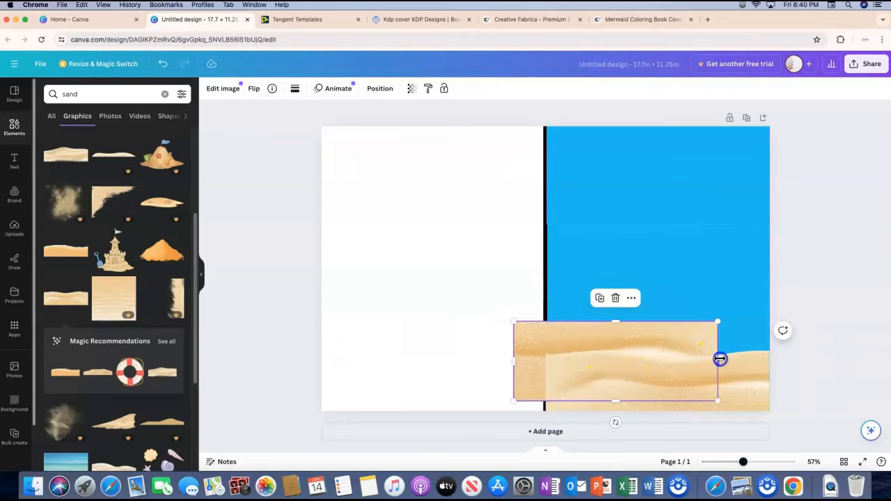
pyautogui.moveTo(720, 360); pyautogui.dragTo(771, 358)
pyautogui.moveTo(513, 360); pyautogui.dragTo(545, 357)
# Step: Stack the two sand graphics on the lower front cover so they form one continuous seabed
pyautogui.moveTo(666, 350)
pyautogui.mouseDown()
pyautogui.moveTo(675, 258)
pyautogui.moveTo(685, 255)
pyautogui.moveTo(675, 409)
pyautogui.mouseUp()
pyautogui.moveTo(700, 359); pyautogui.dragTo(706, 308)
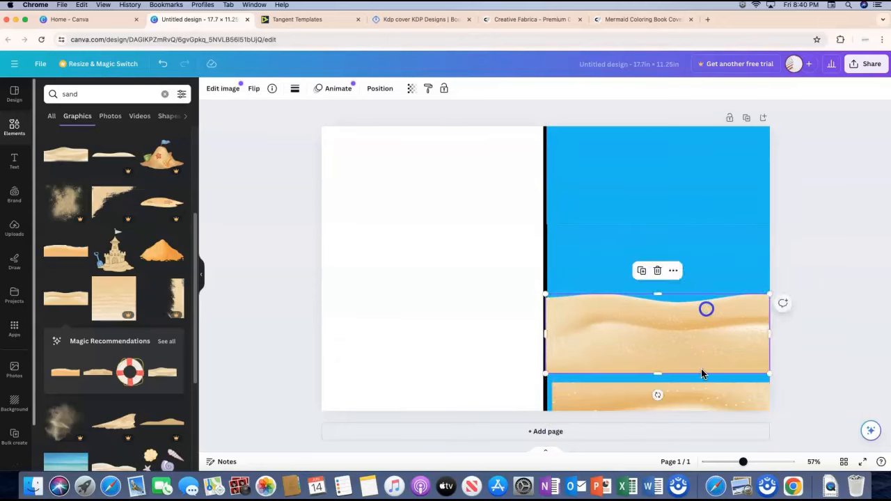
pyautogui.moveTo(700, 398); pyautogui.dragTo(693, 362)
pyautogui.moveTo(711, 308); pyautogui.dragTo(718, 320)
pyautogui.click(379, 90)
pyautogui.click(132, 112)
pyautogui.click(827, 191)
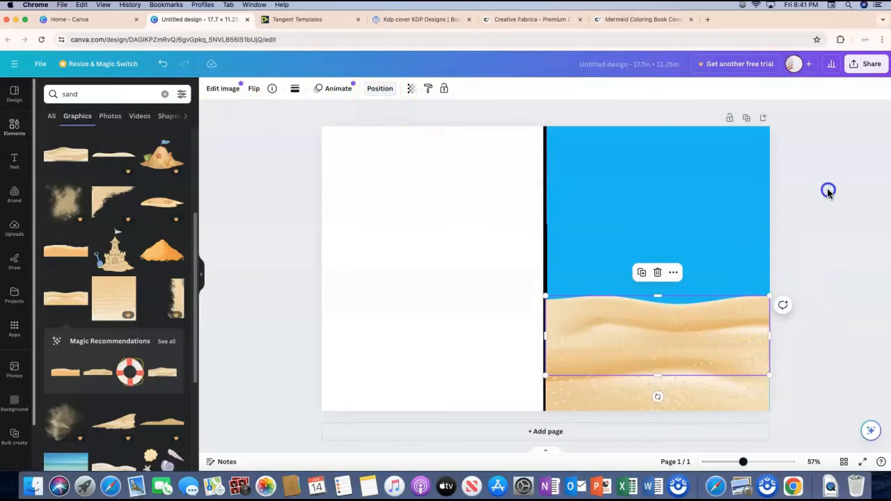
pyautogui.click(805, 249)
# Step: Lower both sand graphics so the seabed covers roughly the bottom third of the front cover without a gap
pyautogui.moveTo(710, 392); pyautogui.dragTo(706, 408)
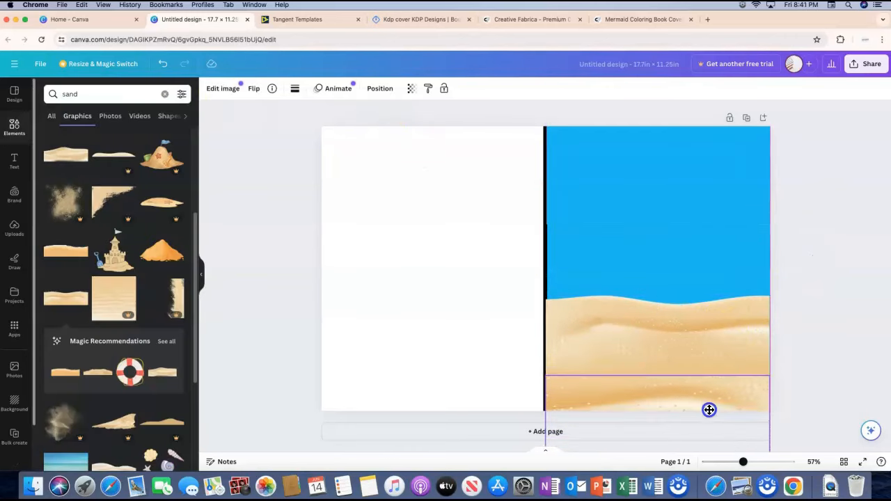
pyautogui.click(811, 270)
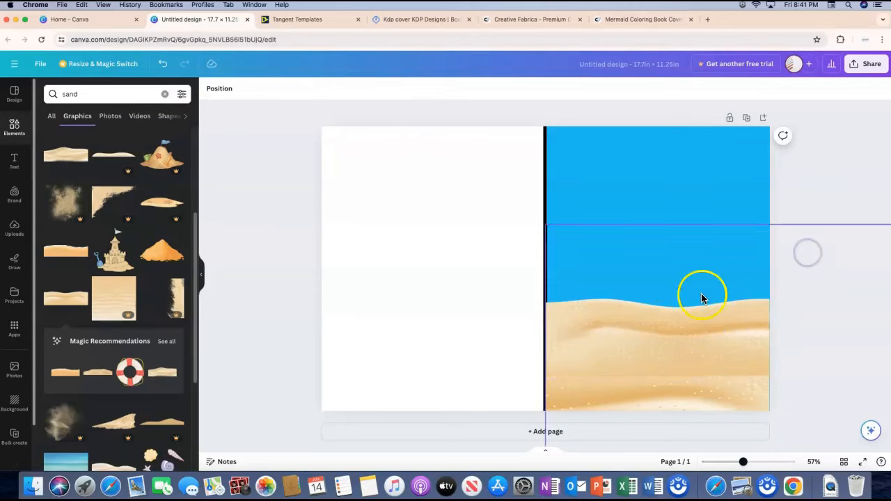
pyautogui.click(652, 397)
pyautogui.moveTo(652, 397); pyautogui.dragTo(651, 415)
pyautogui.moveTo(681, 356)
pyautogui.mouseDown()
pyautogui.moveTo(689, 348)
pyautogui.moveTo(693, 377)
pyautogui.mouseUp()
pyautogui.click(795, 274)
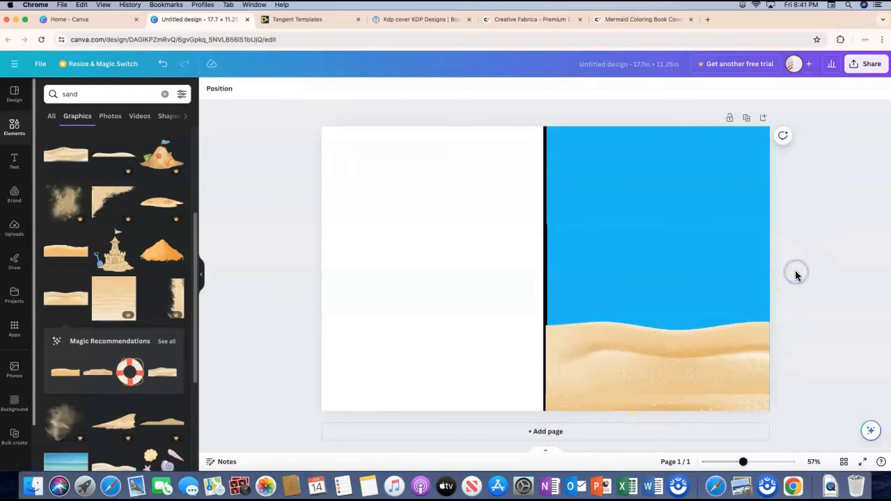
pyautogui.click(731, 403)
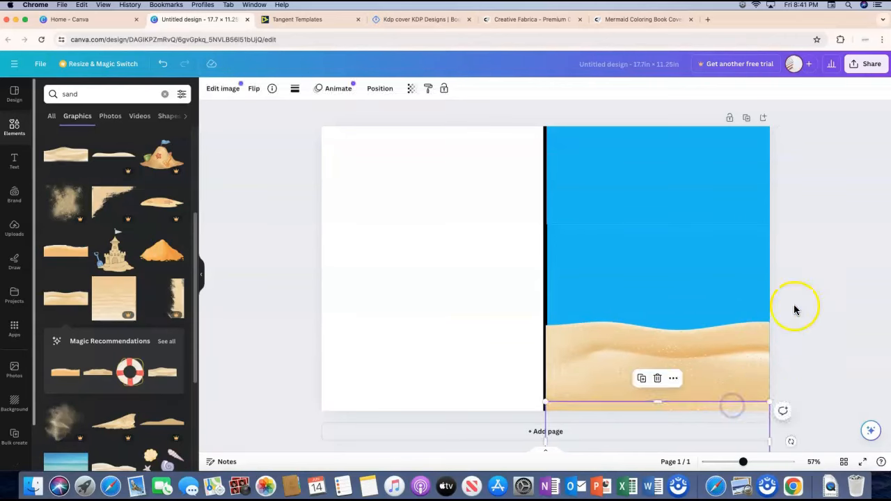
pyautogui.click(815, 256)
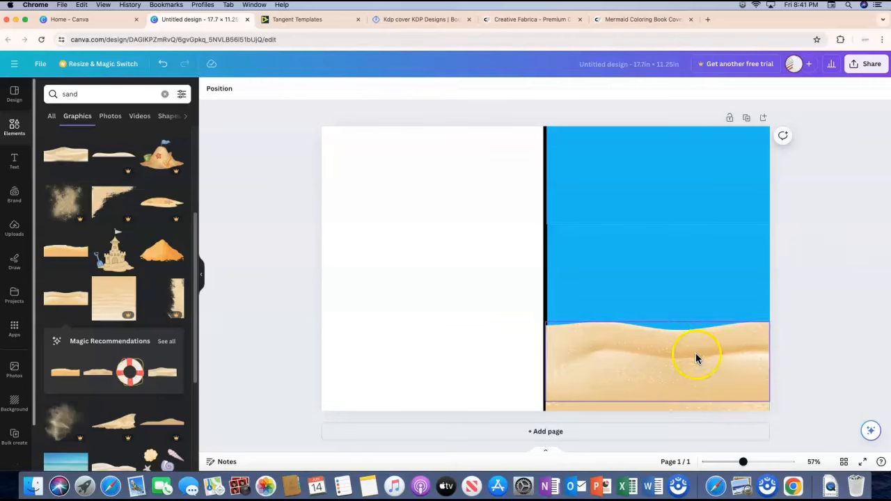
# Step: Delete the lower sand graphic, seat the remaining one on the front cover's bottom edge and enlarge it to cover over a third
pyautogui.moveTo(696, 357); pyautogui.dragTo(697, 342)
pyautogui.click(690, 404)
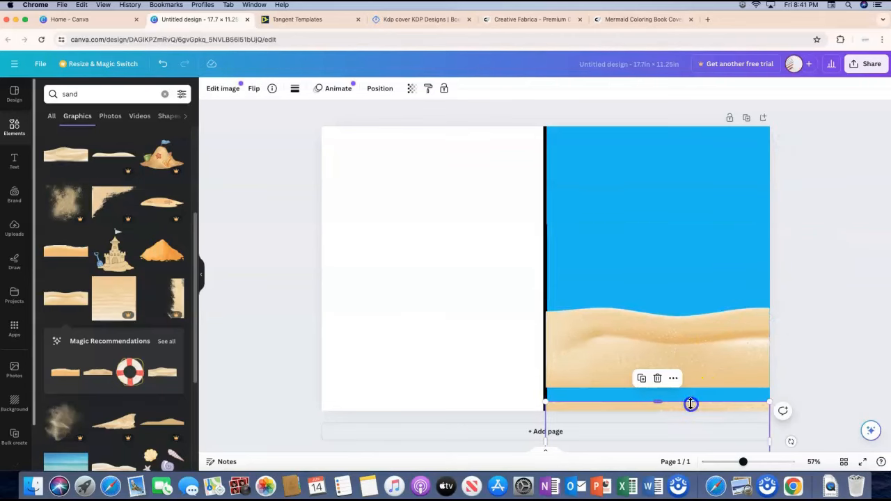
pyautogui.click(658, 382)
pyautogui.moveTo(670, 369); pyautogui.dragTo(668, 390)
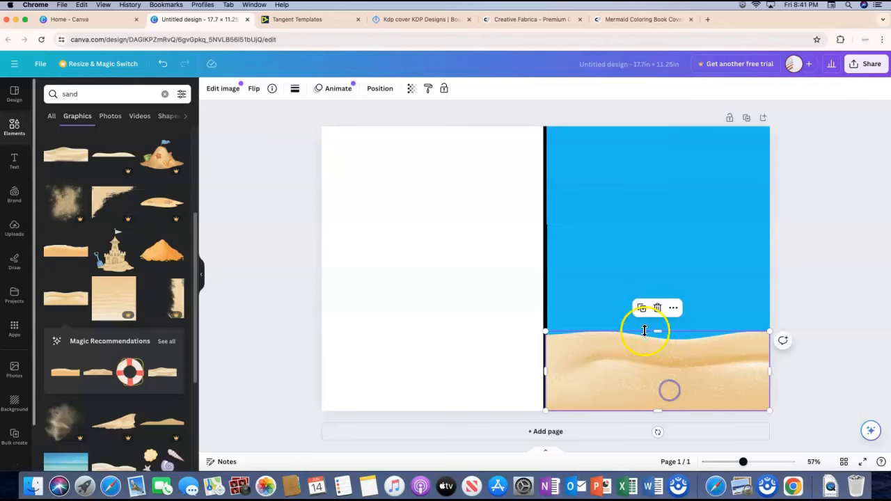
pyautogui.moveTo(659, 327); pyautogui.dragTo(663, 302)
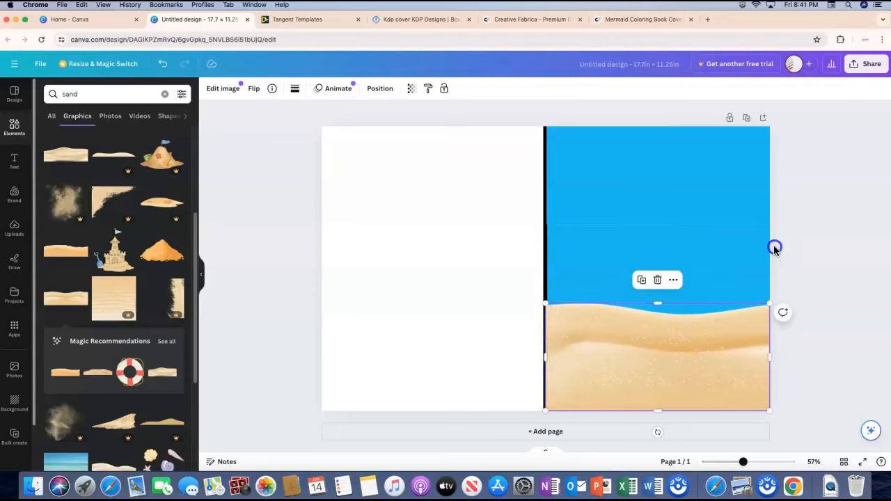
pyautogui.click(642, 173)
# Step: Check the Creative Fabrica mermaid cover for reference, return to the Canva cover design and search the graphics for coral reef
pyautogui.click(609, 21)
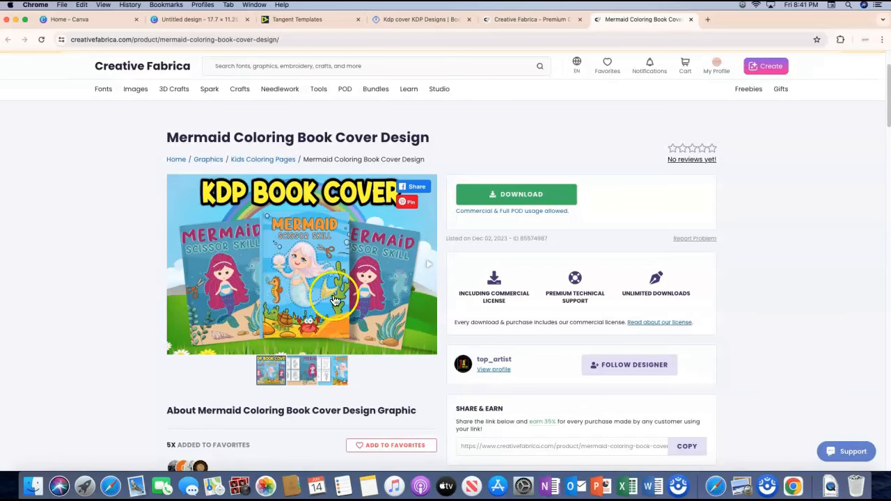
pyautogui.click(129, 21)
pyautogui.click(196, 23)
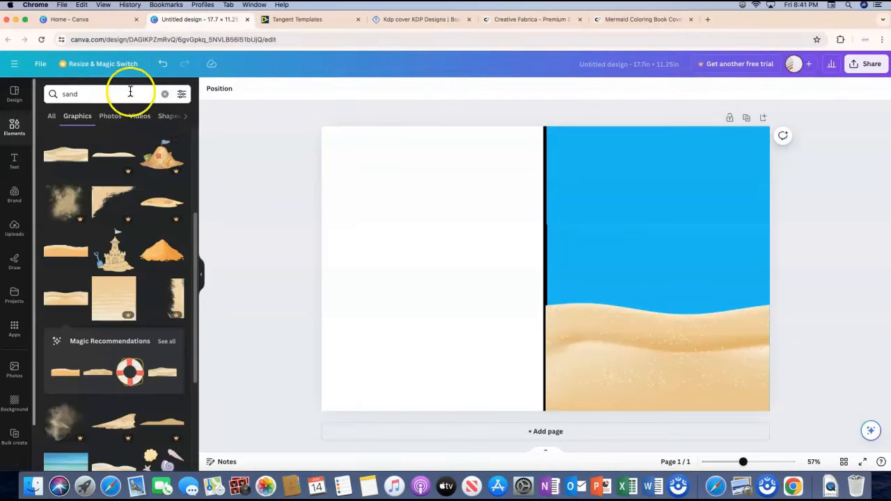
pyautogui.click(88, 92)
pyautogui.doubleClick(60, 96)
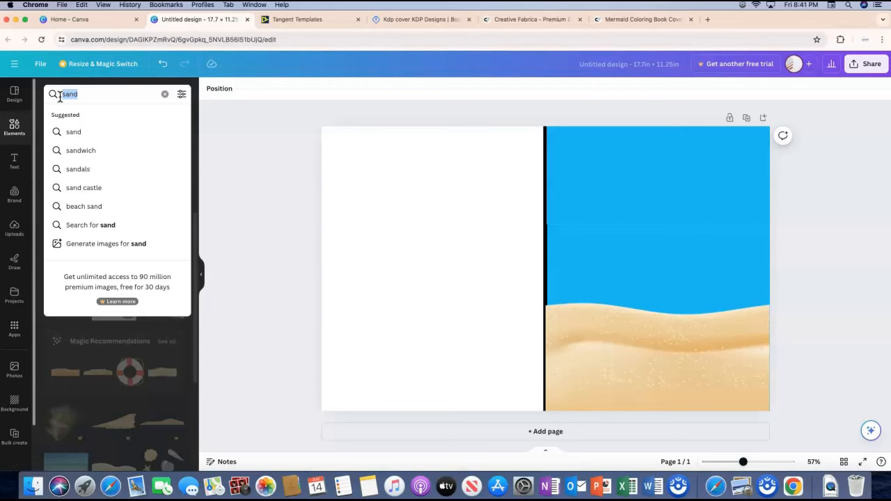
pyautogui.write('coral')
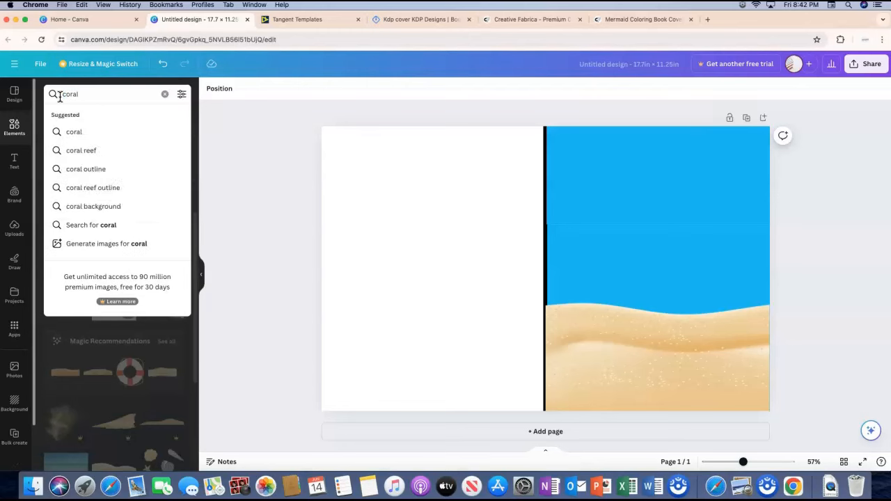
pyautogui.write(' reef')
pyautogui.press('Return')
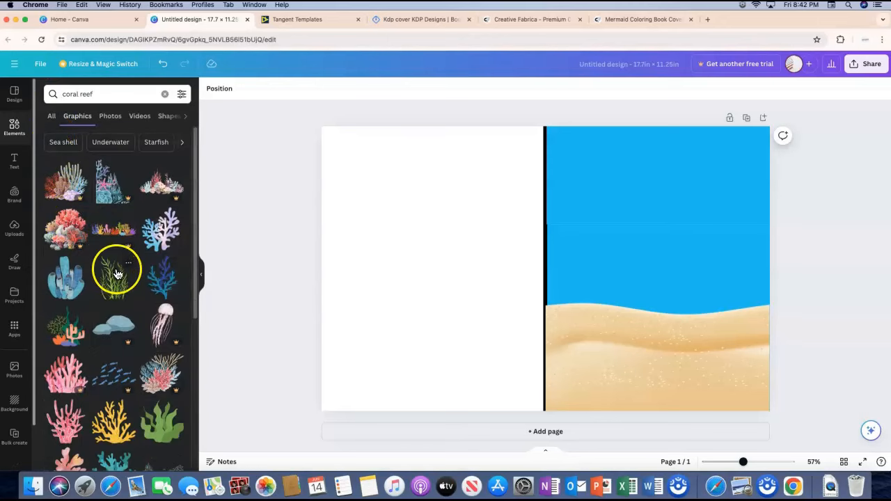
pyautogui.scroll(-2, 114, 265)
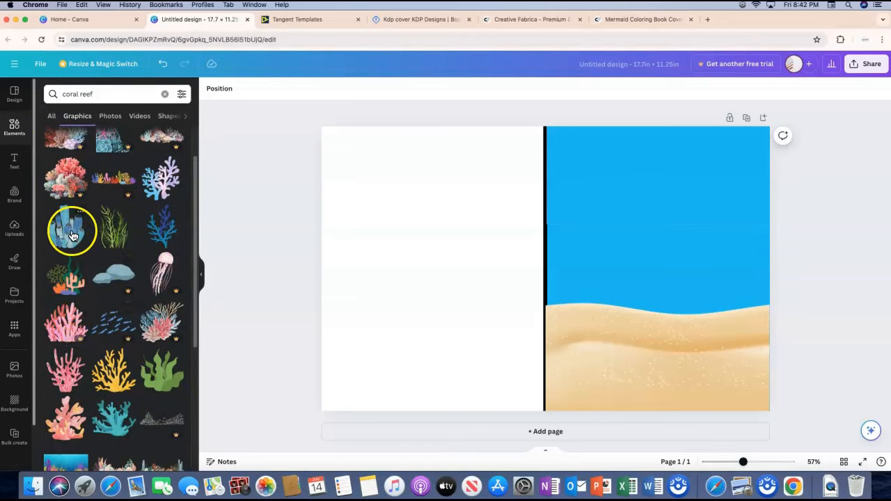
pyautogui.click(163, 229)
pyautogui.moveTo(557, 287); pyautogui.dragTo(358, 296)
pyautogui.click(394, 209)
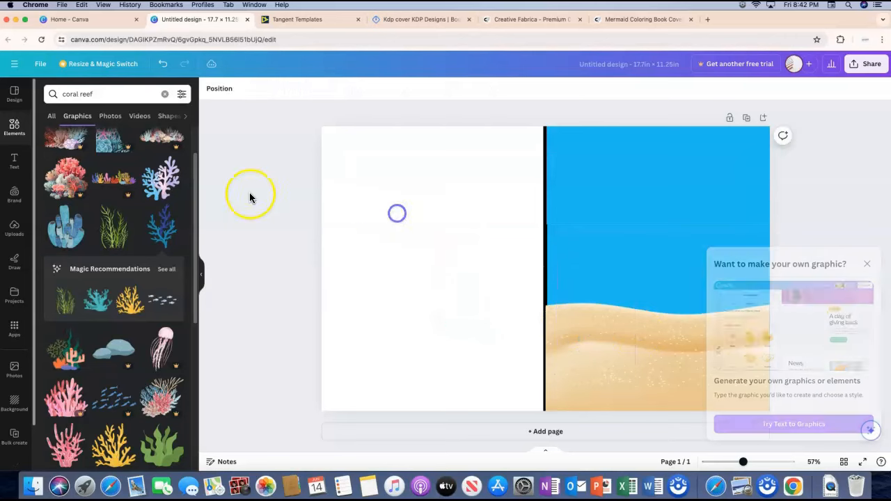
# Step: Add the blue-and-purple coral, shrunk, on the seabed near the spine and place the thin green seaweed beside it
pyautogui.click(164, 192)
pyautogui.moveTo(580, 295); pyautogui.dragTo(679, 341)
pyautogui.moveTo(746, 192); pyautogui.dragTo(607, 292)
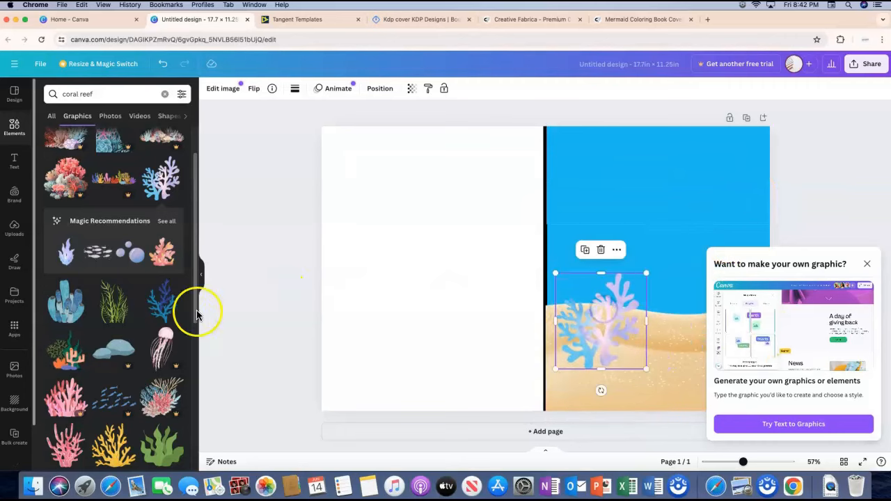
pyautogui.click(114, 311)
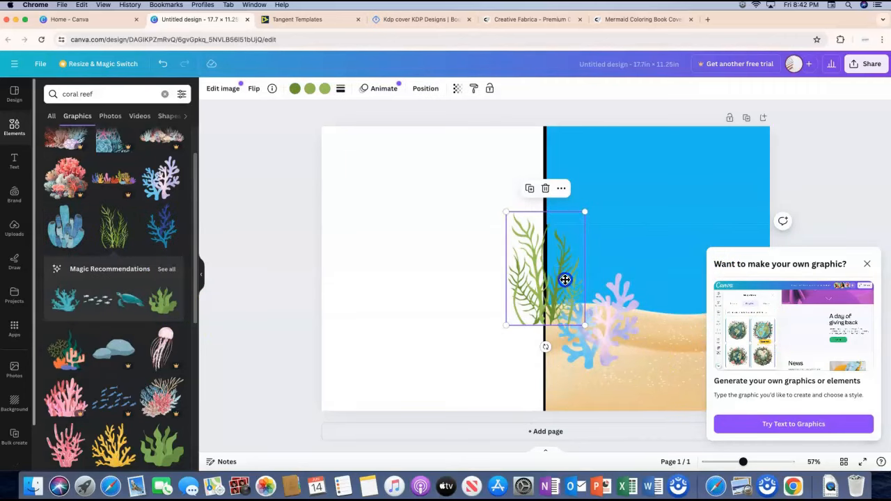
pyautogui.moveTo(564, 279); pyautogui.dragTo(686, 331)
pyautogui.click(866, 263)
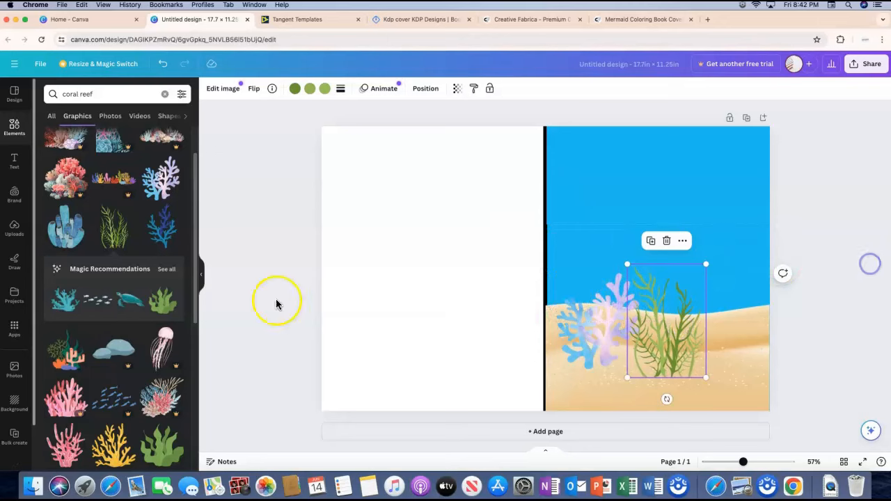
# Step: Add the pink branching coral with white outlines to the front cover beside the spine, over the blue-and-purple coral
pyautogui.scroll(-2, 149, 330)
pyautogui.click(66, 327)
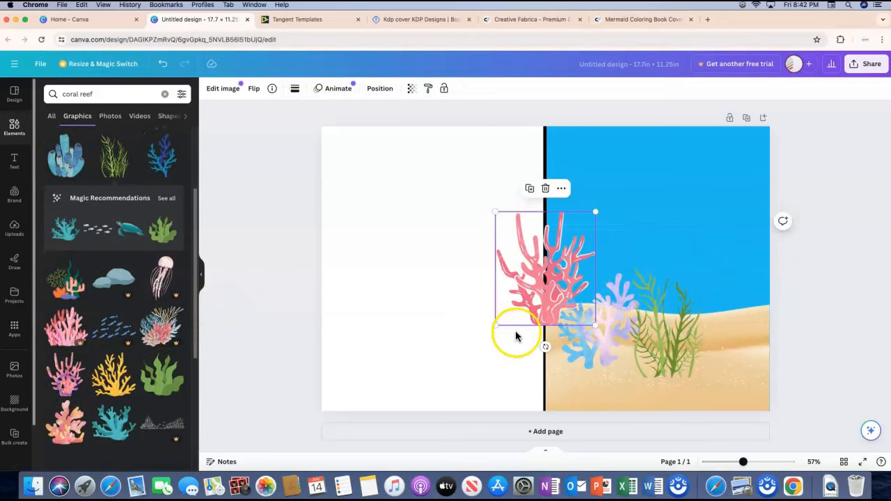
pyautogui.moveTo(513, 292); pyautogui.dragTo(590, 295)
# Step: Add the peach watercolor coral, shrink it to about 3.56 × 3.9 in and place it at the front cover's outer edge
pyautogui.scroll(-1, 110, 376)
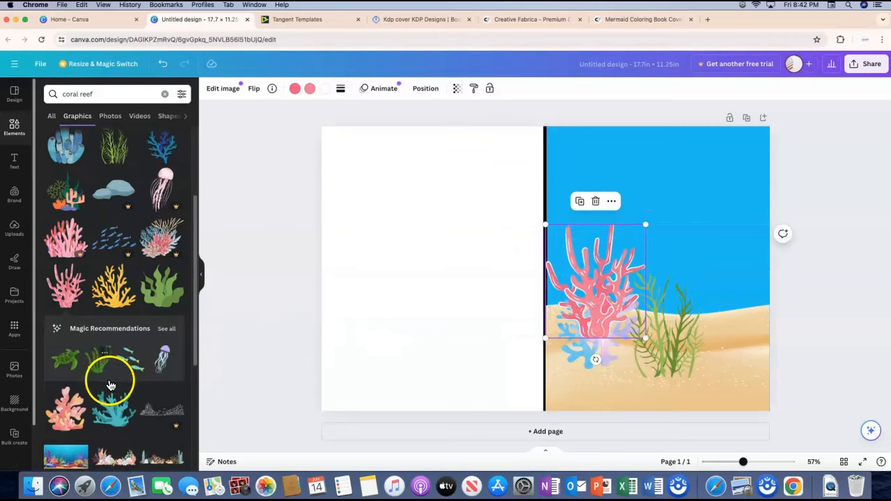
pyautogui.click(78, 413)
pyautogui.scroll(-3, 81, 392)
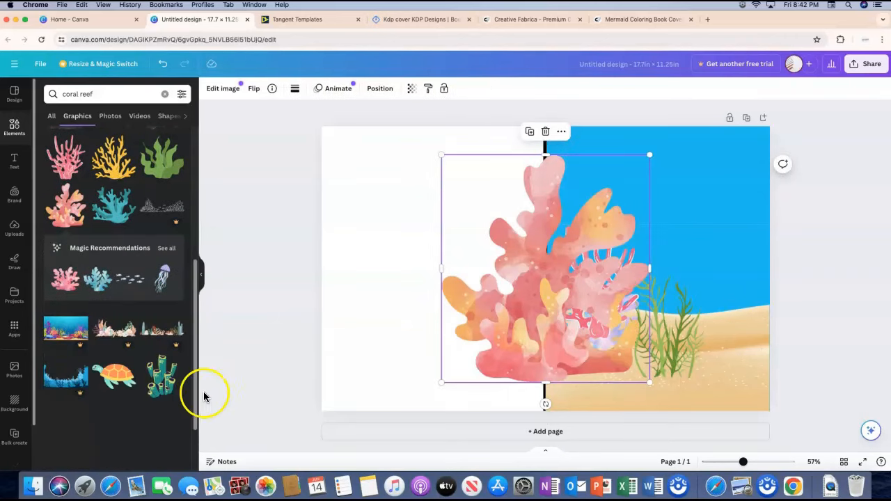
pyautogui.moveTo(495, 295); pyautogui.dragTo(757, 313)
pyautogui.moveTo(837, 163); pyautogui.dragTo(735, 273)
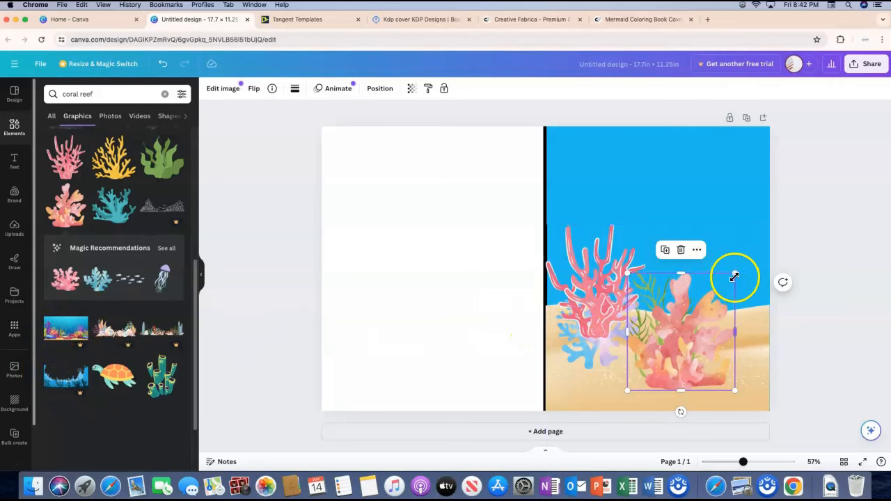
pyautogui.moveTo(729, 284); pyautogui.dragTo(717, 292)
pyautogui.moveTo(688, 343); pyautogui.dragTo(749, 315)
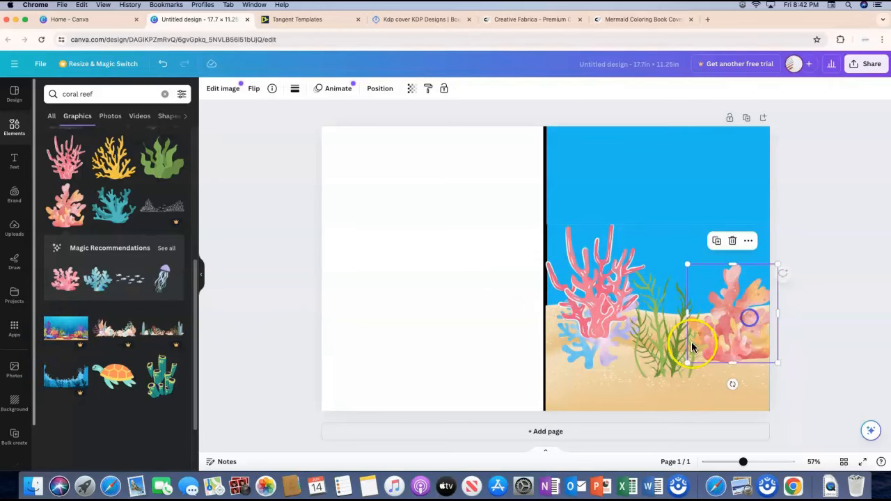
# Step: Shrink the seaweed and move it below the peach coral, and fit the smaller blue-and-purple coral into the bottom corner by the spine
pyautogui.moveTo(660, 317); pyautogui.dragTo(650, 346)
pyautogui.moveTo(694, 295); pyautogui.dragTo(668, 332)
pyautogui.moveTo(645, 366); pyautogui.dragTo(708, 371)
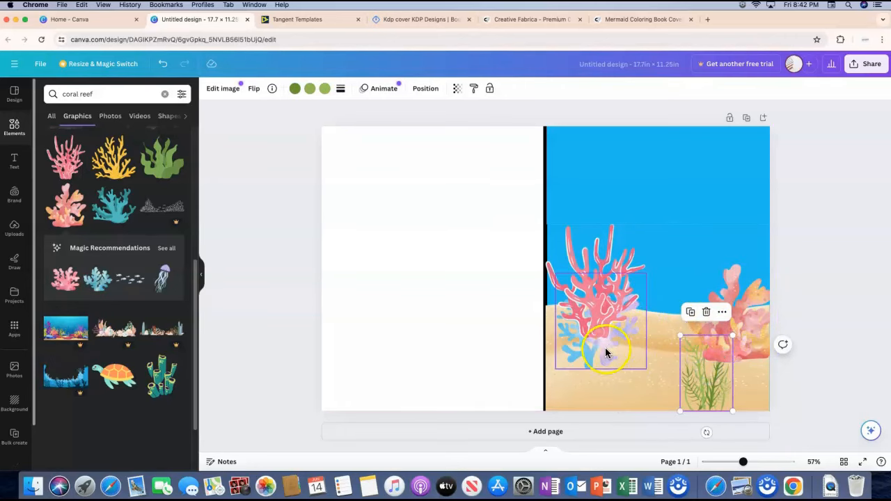
pyautogui.moveTo(604, 348); pyautogui.dragTo(592, 395)
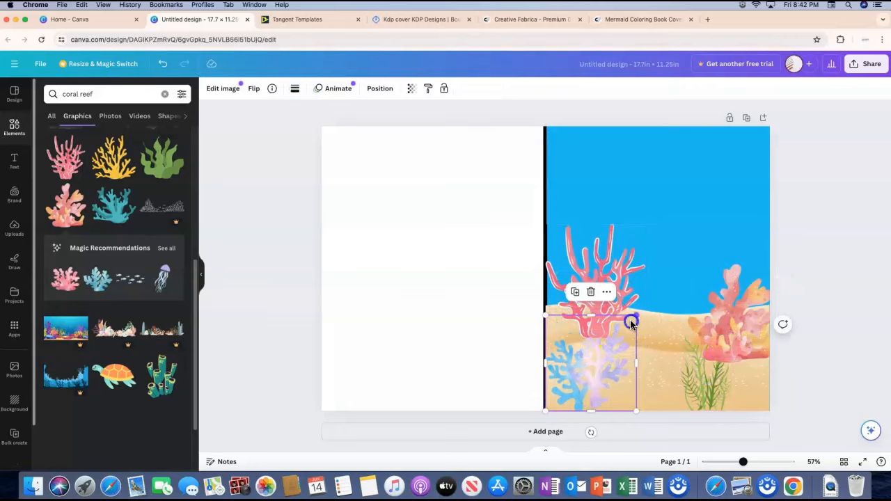
pyautogui.moveTo(635, 316); pyautogui.dragTo(614, 338)
# Step: Shrink the pink branching coral to about 2.29 × 2.6 in, set it by the spine and layer it behind the blue-and-purple coral
pyautogui.moveTo(609, 280); pyautogui.dragTo(598, 291)
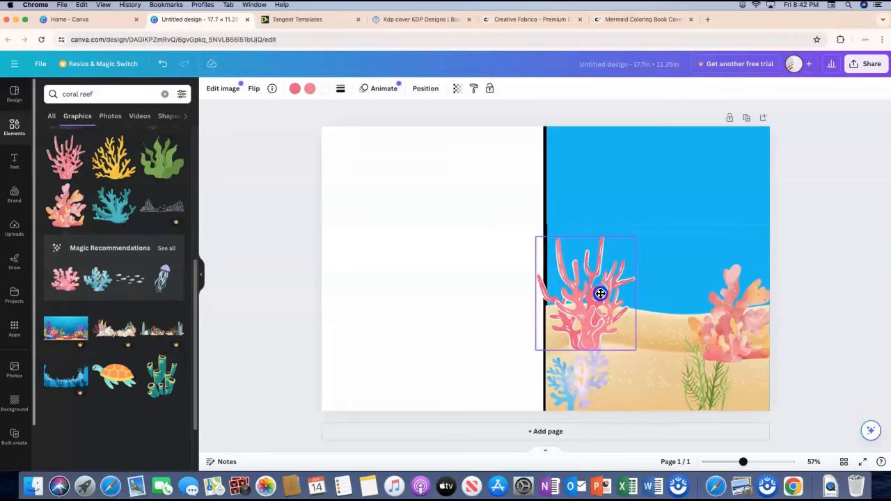
pyautogui.moveTo(637, 237); pyautogui.dragTo(592, 328)
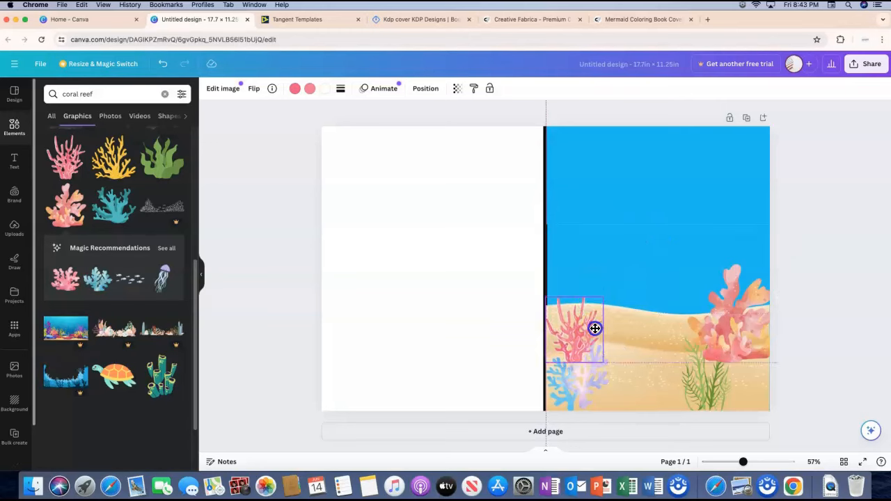
pyautogui.click(425, 88)
pyautogui.click(152, 114)
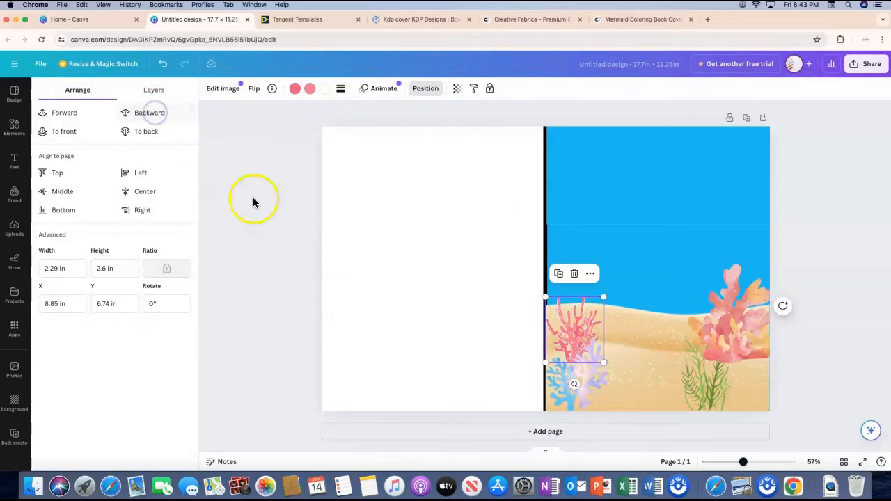
# Step: Shift the seaweed toward the outer corner, raise the peach coral above it and layer the coral behind the seaweed but before the sand
pyautogui.click(704, 378)
pyautogui.moveTo(704, 377); pyautogui.dragTo(742, 381)
pyautogui.click(744, 292)
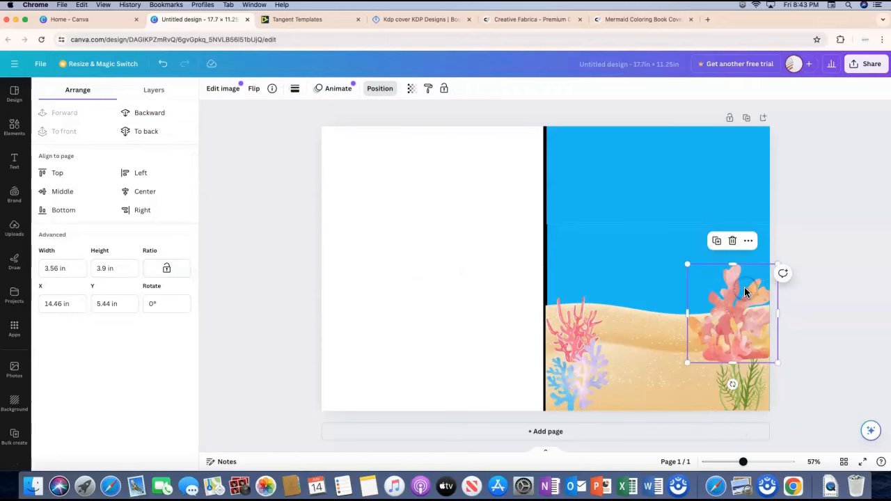
pyautogui.moveTo(739, 294); pyautogui.dragTo(734, 273)
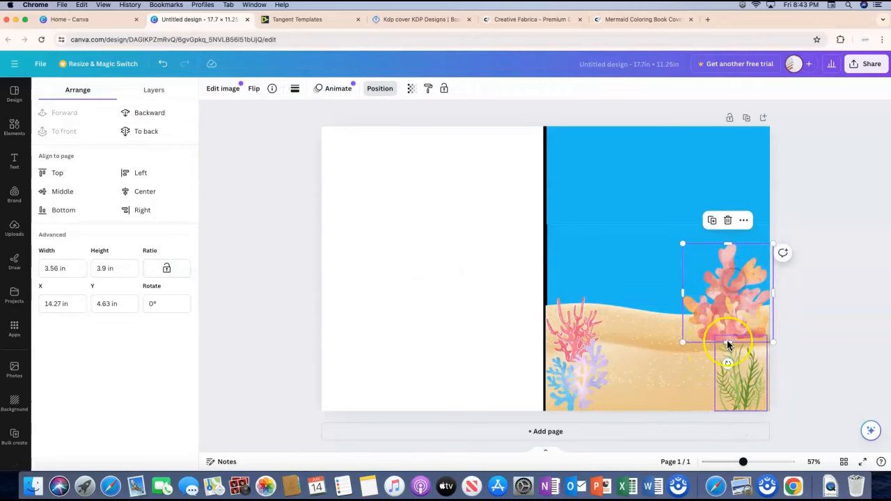
pyautogui.click(158, 115)
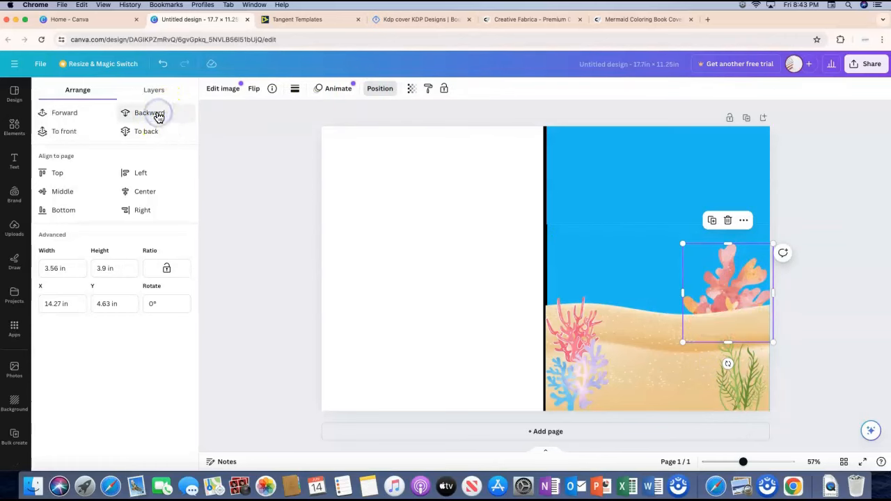
pyautogui.click(60, 112)
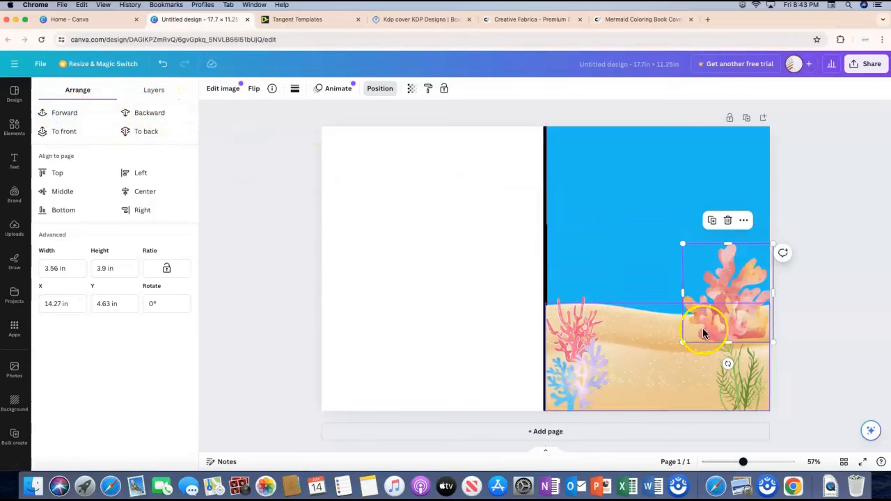
# Step: Move the seaweed aside, shrink the peach coral and set it lower against the front cover's outer edge
pyautogui.moveTo(748, 398); pyautogui.dragTo(623, 337)
pyautogui.click(750, 308)
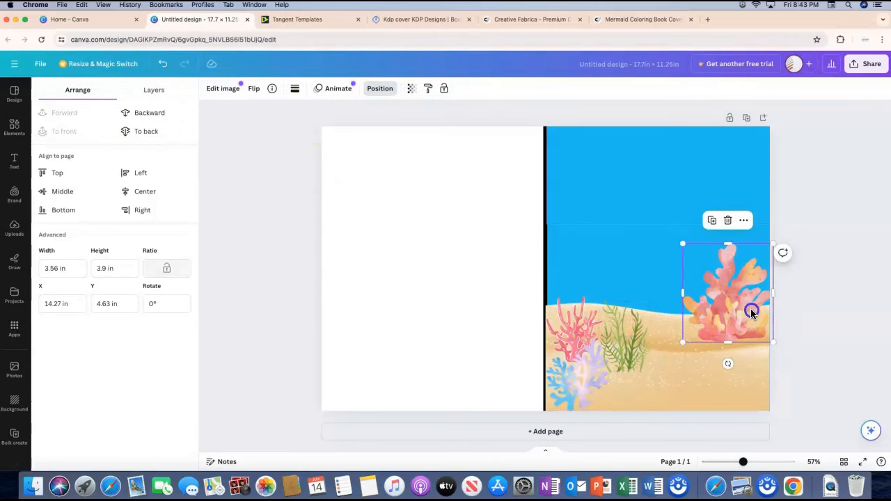
pyautogui.moveTo(750, 308); pyautogui.dragTo(754, 306)
pyautogui.moveTo(772, 241); pyautogui.dragTo(750, 259)
pyautogui.moveTo(739, 309); pyautogui.dragTo(754, 321)
# Step: Enlarge the seaweed to about 3.42 × 4.95 in on the bottom edge and shift the peach coral partly past the cover's outer edge
pyautogui.moveTo(625, 360); pyautogui.dragTo(734, 387)
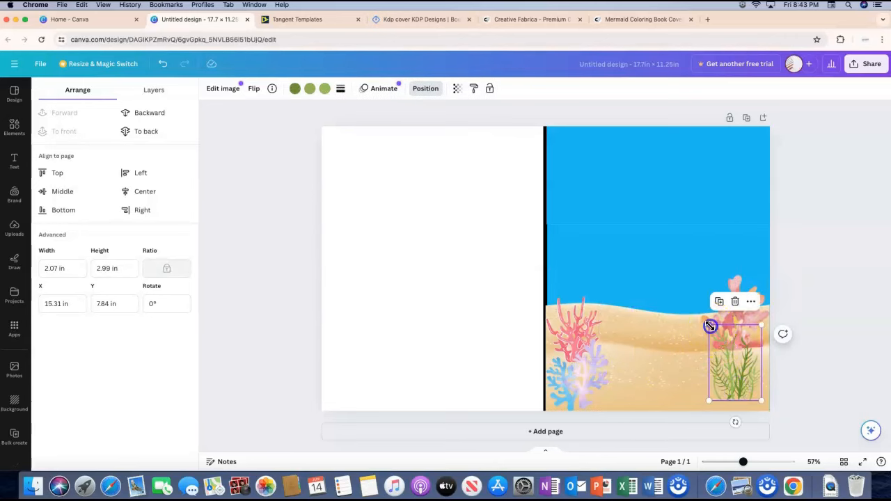
pyautogui.moveTo(710, 326); pyautogui.dragTo(636, 304)
pyautogui.moveTo(731, 368); pyautogui.dragTo(724, 373)
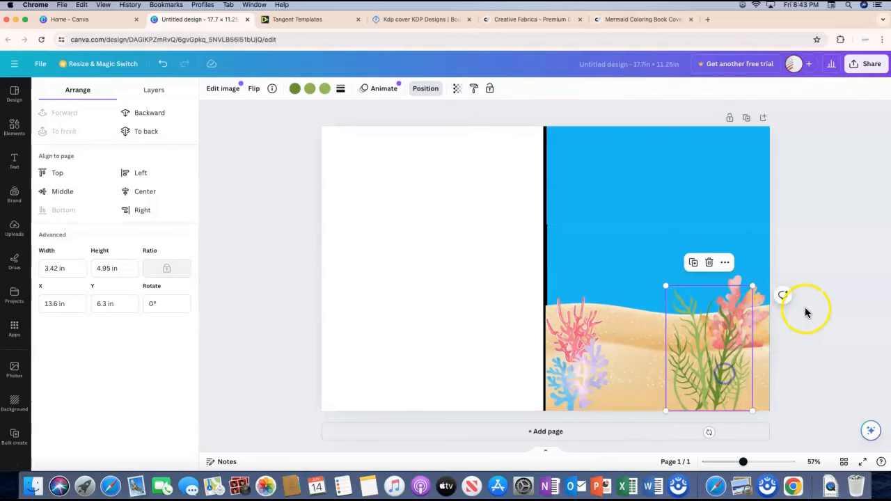
pyautogui.click(807, 306)
pyautogui.click(807, 306)
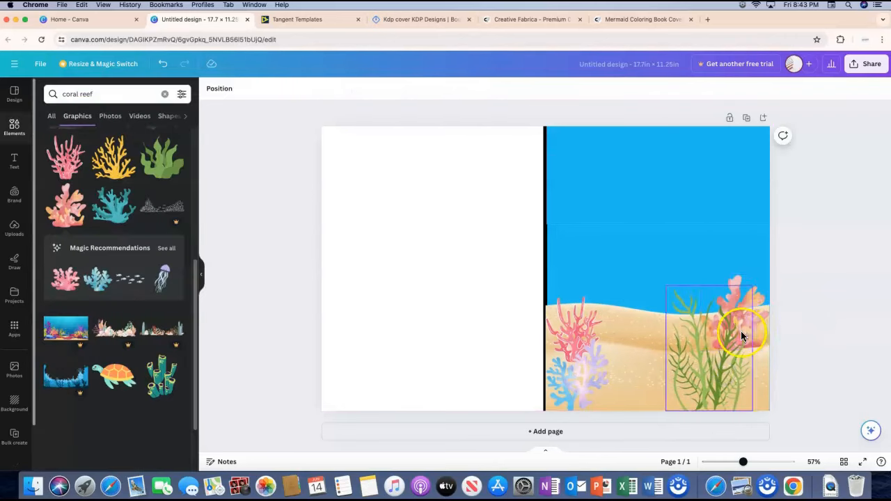
pyautogui.moveTo(756, 329); pyautogui.dragTo(773, 345)
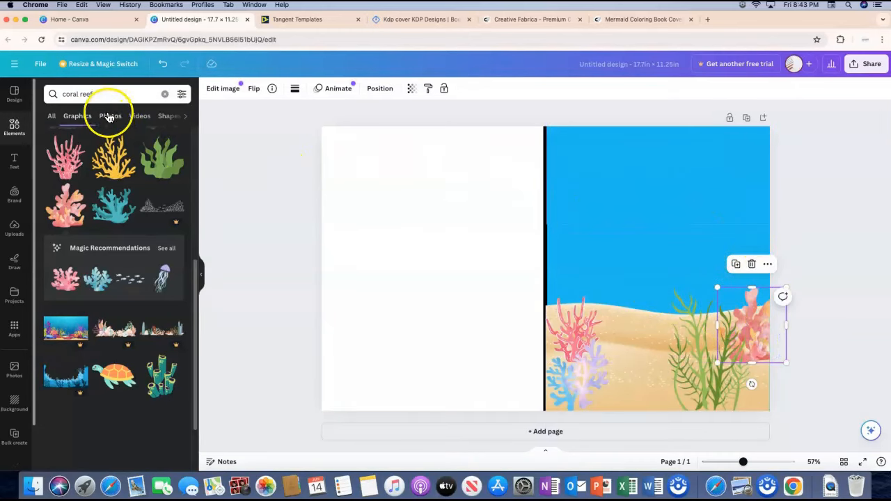
# Step: Search the graphics for "mermaid" and look through the results for an illustration to use on the cover
pyautogui.click(54, 97)
pyautogui.write('merm')
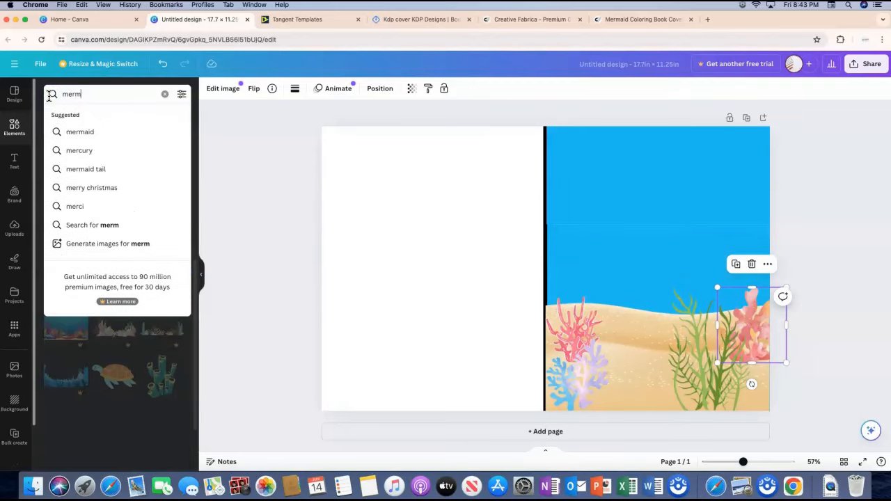
pyautogui.write('aid')
pyautogui.press('Return')
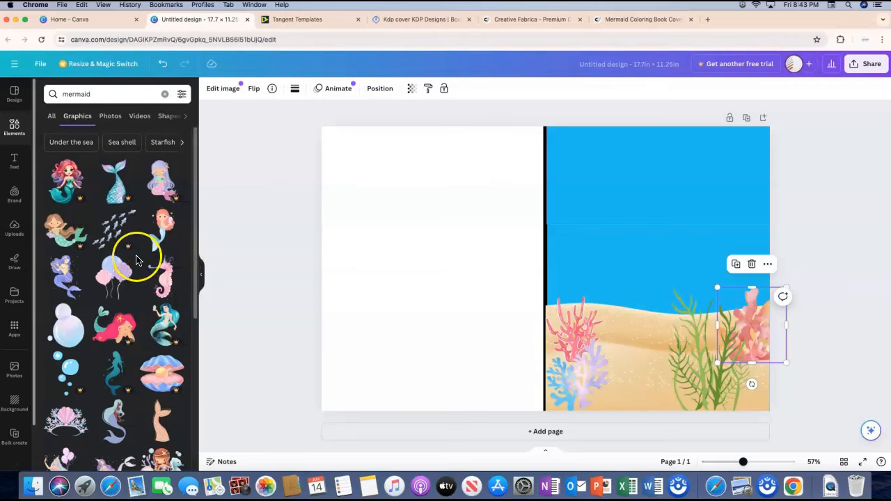
pyautogui.scroll(-2, 138, 259)
pyautogui.scroll(-2, 137, 258)
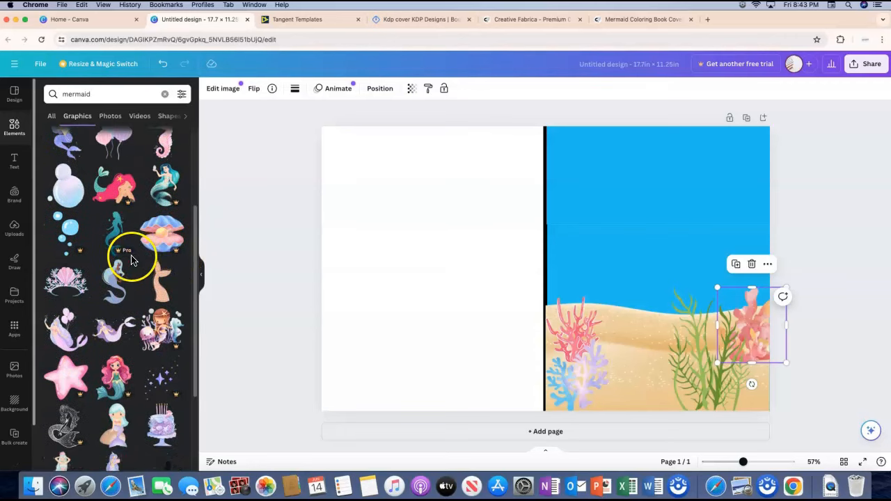
pyautogui.scroll(-2, 131, 261)
pyautogui.scroll(-2, 126, 262)
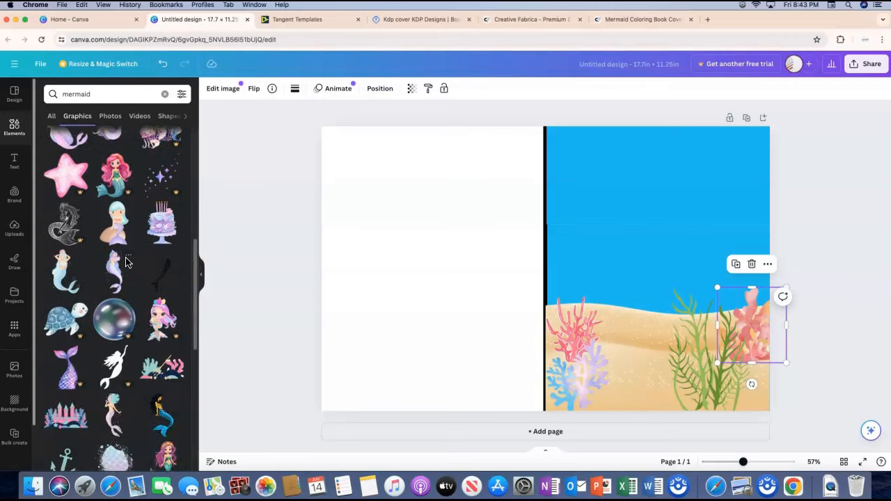
pyautogui.scroll(3, 126, 262)
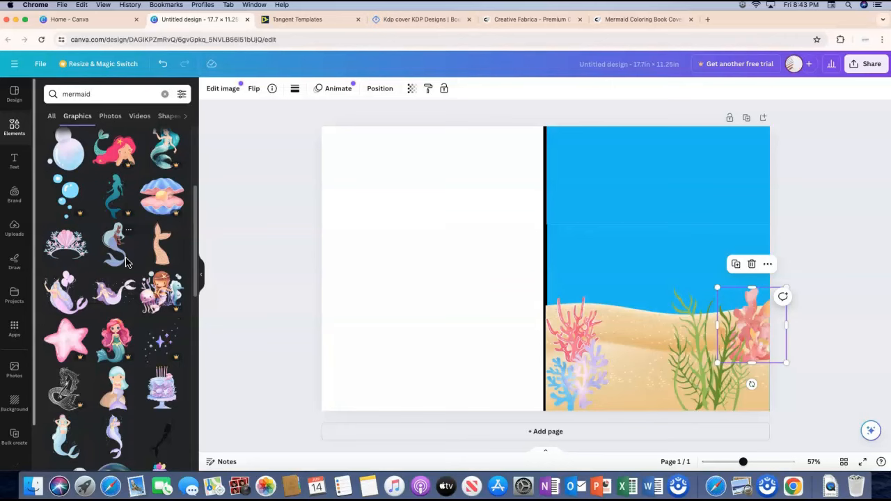
pyautogui.scroll(-5, 126, 261)
pyautogui.scroll(-2, 126, 261)
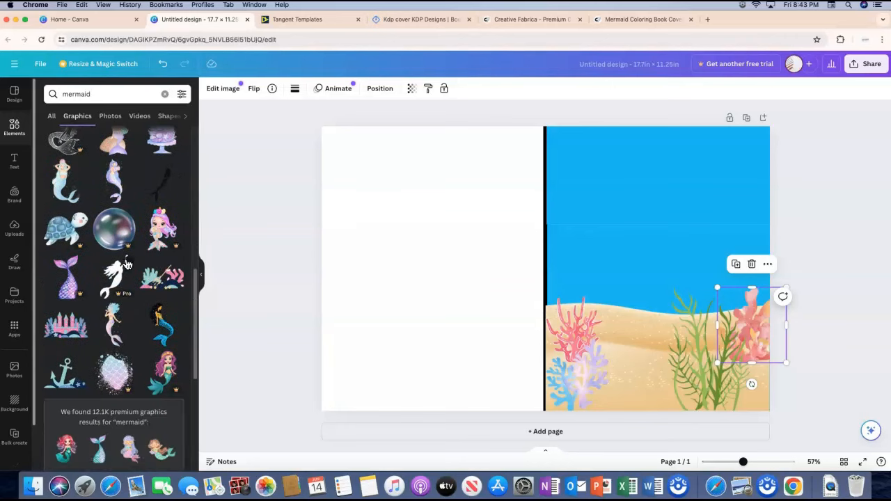
pyautogui.scroll(-5, 131, 299)
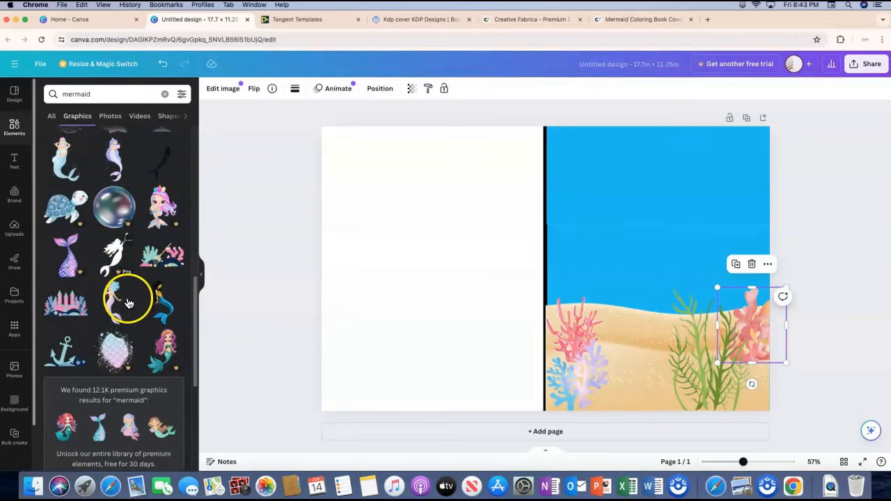
pyautogui.scroll(-5, 131, 300)
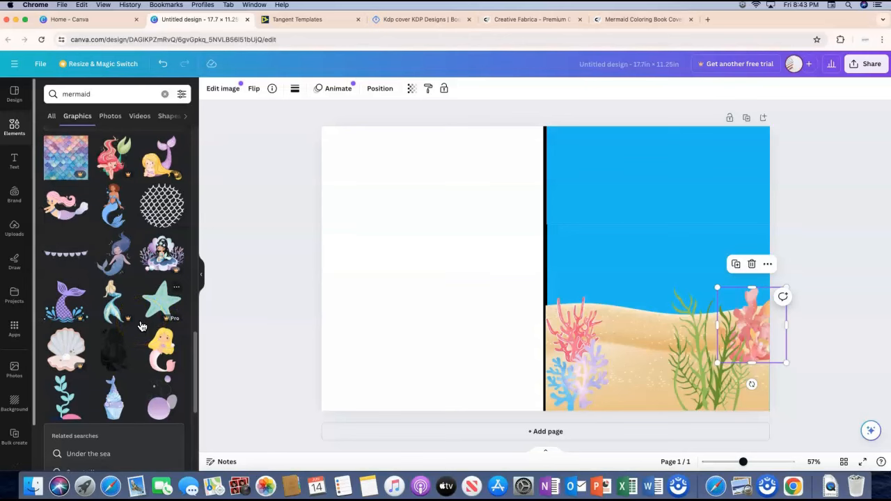
pyautogui.scroll(-6, 119, 318)
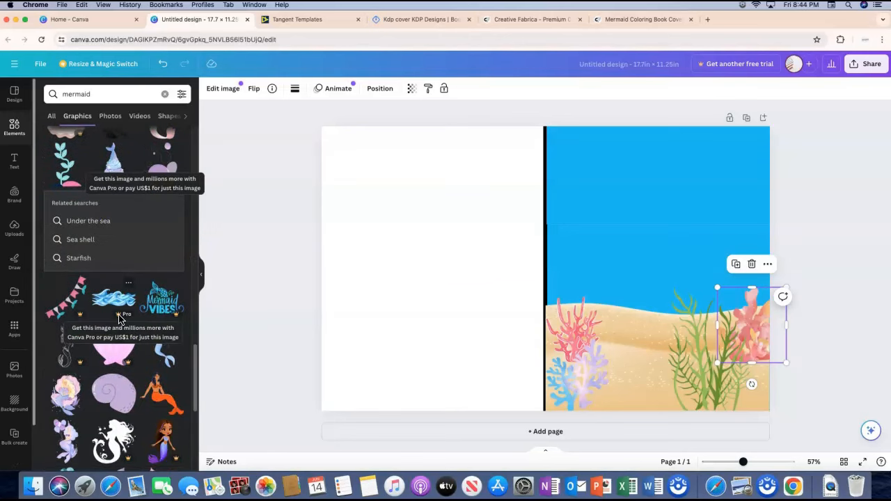
pyautogui.scroll(-2, 119, 318)
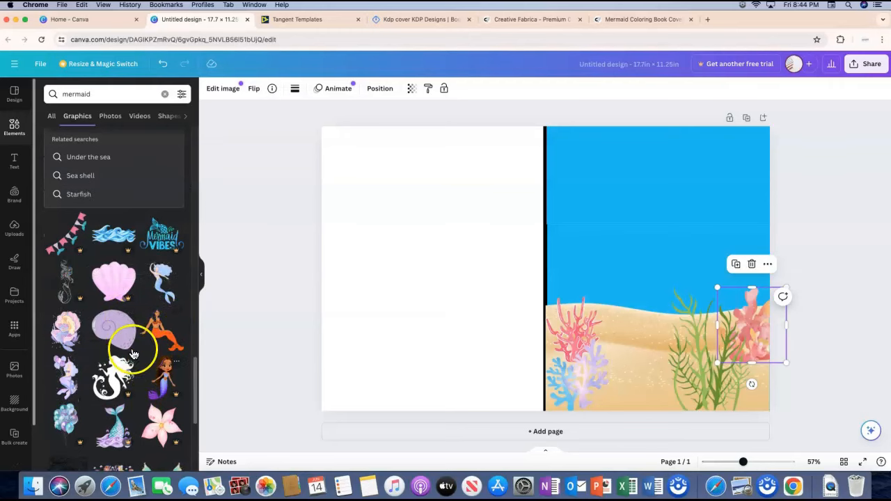
pyautogui.scroll(-5, 122, 316)
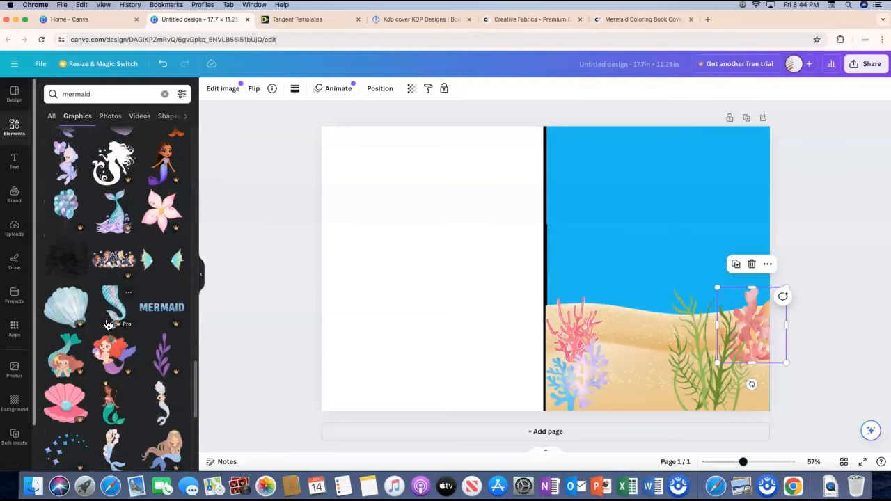
# Step: Add the crowned, dark-haired mermaid with the green tail, enlarge her and center her on the front cover
pyautogui.click(114, 407)
pyautogui.moveTo(568, 220); pyautogui.dragTo(688, 162)
pyautogui.moveTo(591, 241); pyautogui.dragTo(655, 237)
pyautogui.click(778, 250)
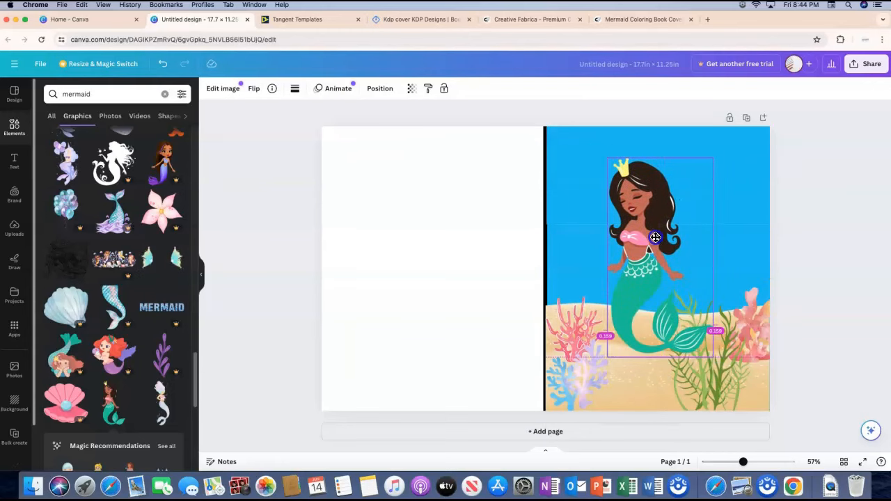
pyautogui.click(797, 242)
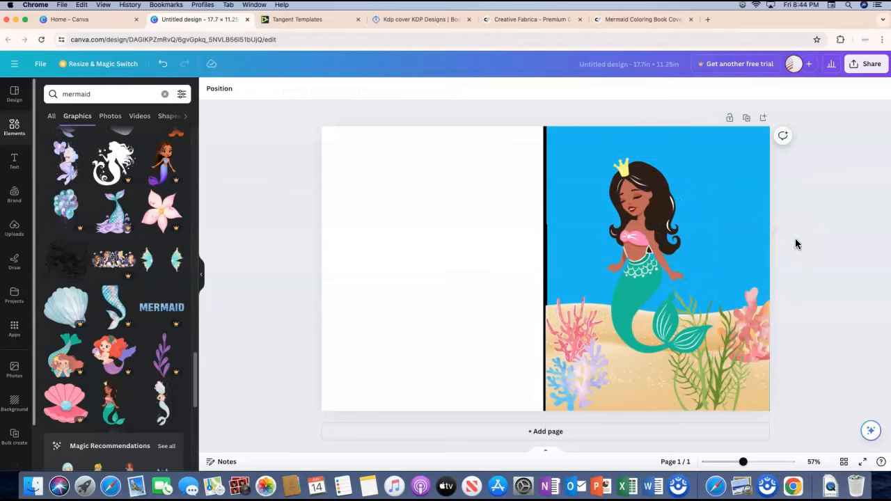
# Step: Enlarge the mermaid slightly and move her down so her tail overlaps the sand between the corals and seaweed
pyautogui.click(659, 301)
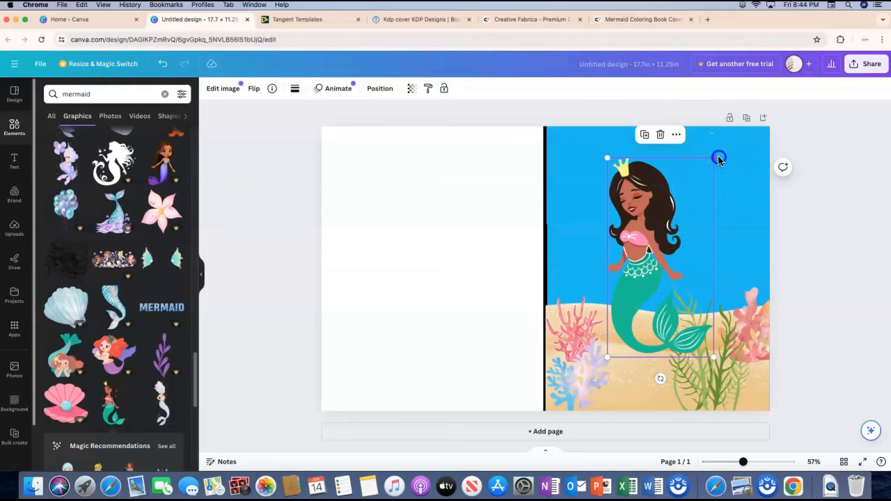
pyautogui.moveTo(718, 157); pyautogui.dragTo(732, 153)
pyautogui.moveTo(663, 246); pyautogui.dragTo(666, 272)
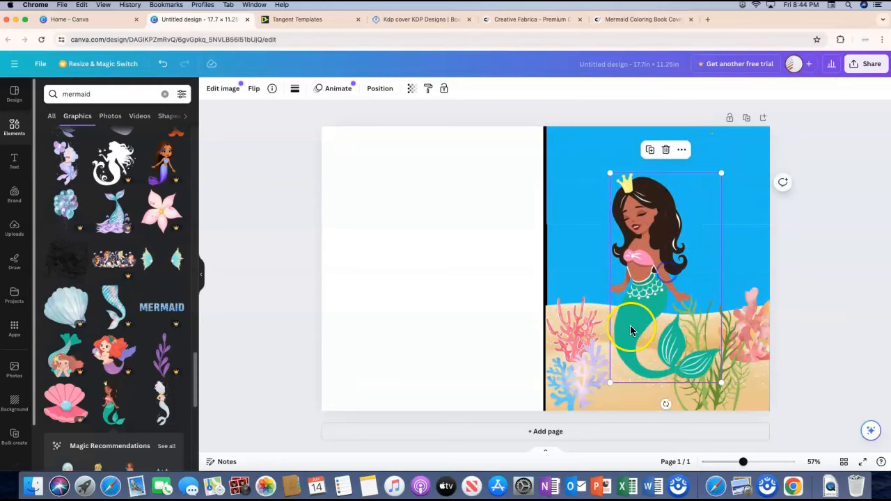
pyautogui.moveTo(721, 173); pyautogui.dragTo(716, 182)
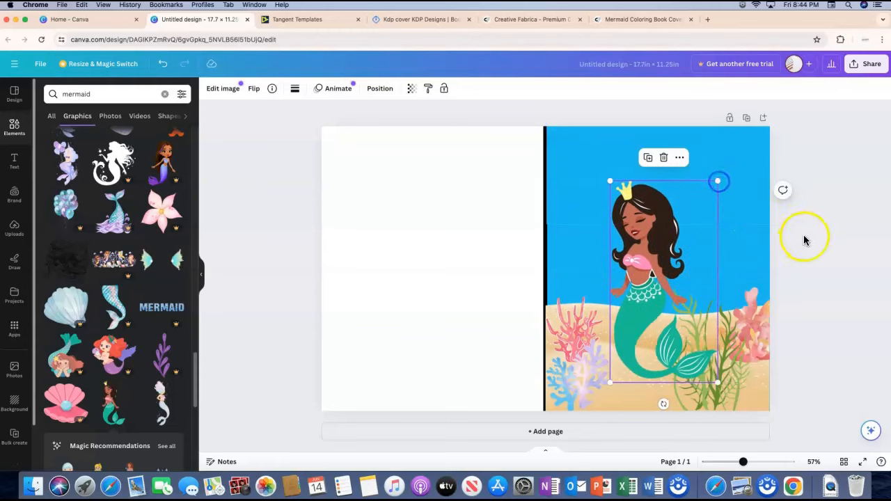
pyautogui.click(801, 239)
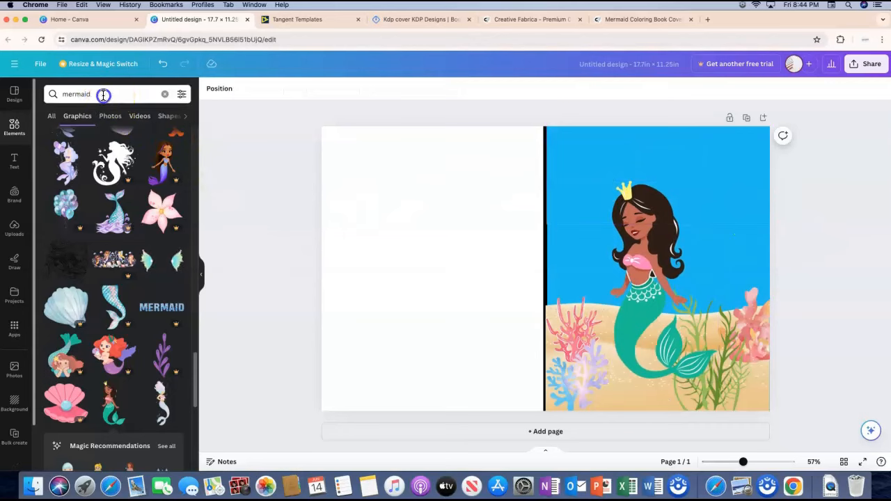
# Step: Replace the mermaid search with a graphics search for "bubbles"
pyautogui.moveTo(102, 94); pyautogui.dragTo(43, 94)
pyautogui.write('bbbles')
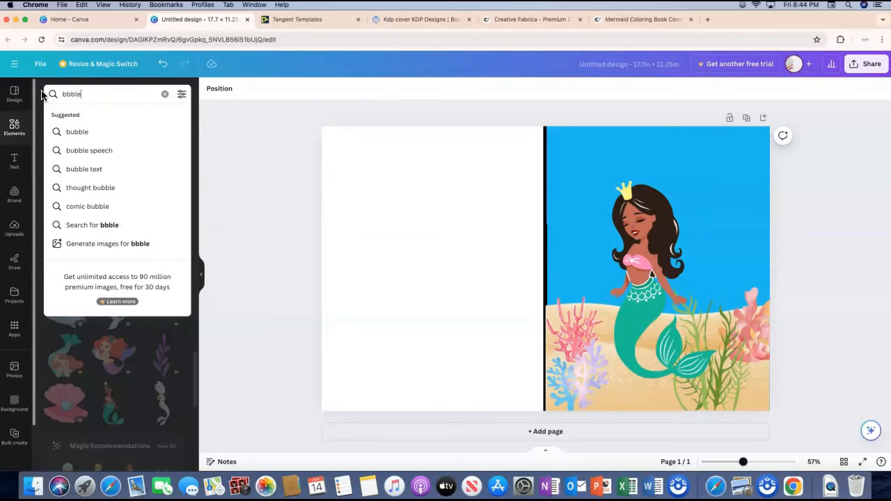
pyautogui.press('Return')
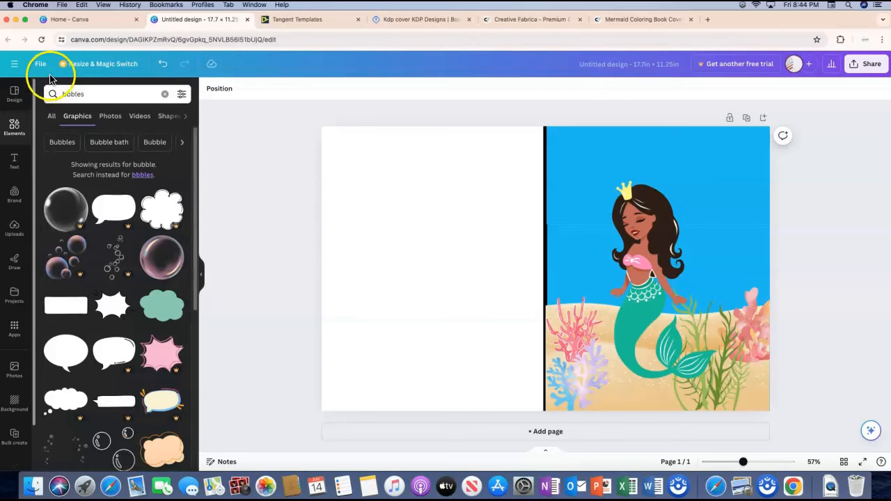
pyautogui.click(105, 93)
pyautogui.press('BackSpace')
pyautogui.press('BackSpace')
pyautogui.press('BackSpace')
pyautogui.press('BackSpace')
pyautogui.press('BackSpace')
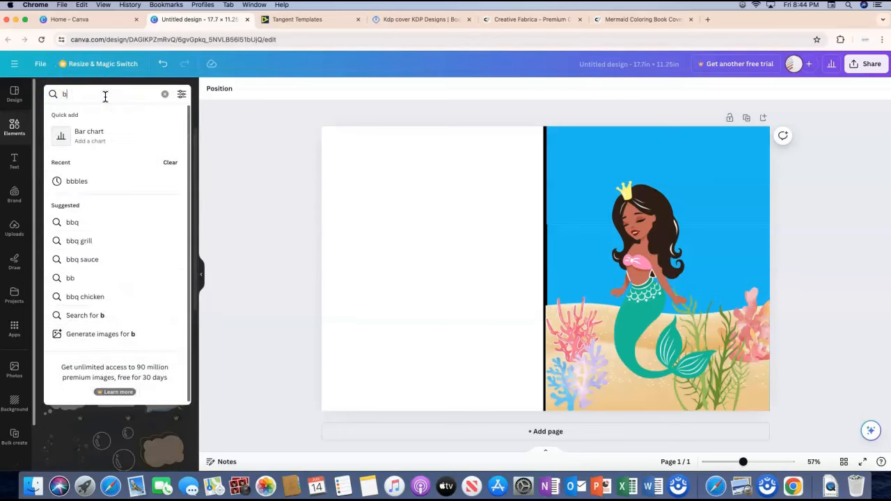
pyautogui.write('ubbles')
pyautogui.press('Return')
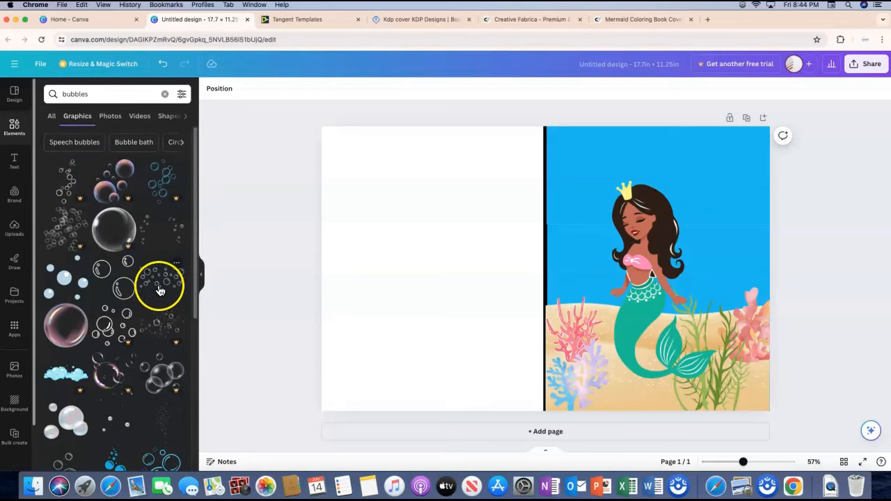
# Step: Look through the bubbles graphics for a bubble cluster to use in the water on the front cover
pyautogui.scroll(-5, 142, 320)
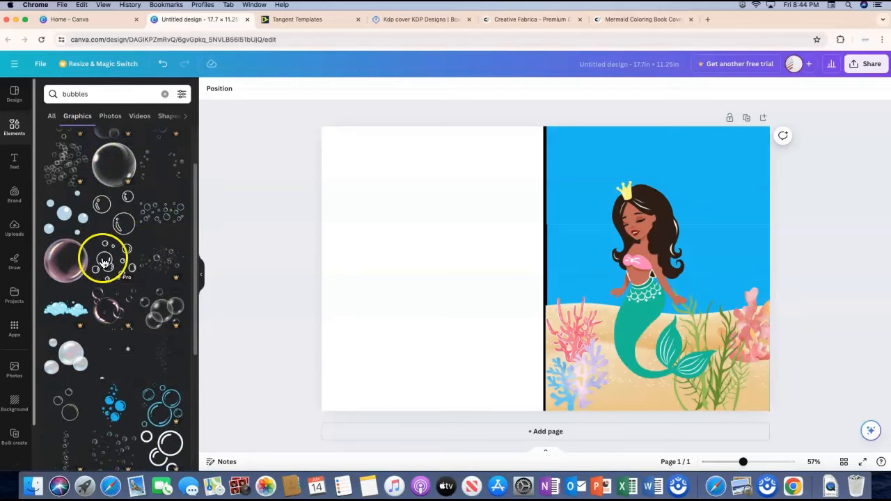
pyautogui.scroll(-3, 119, 294)
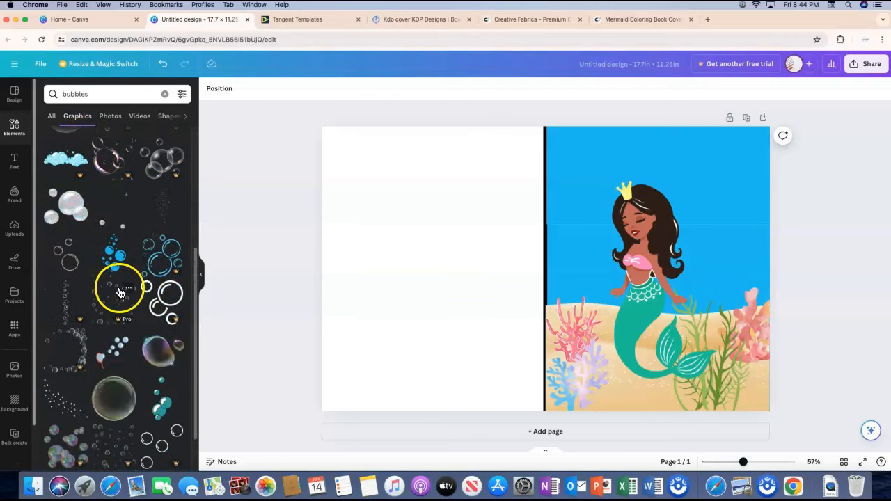
pyautogui.scroll(-5, 135, 309)
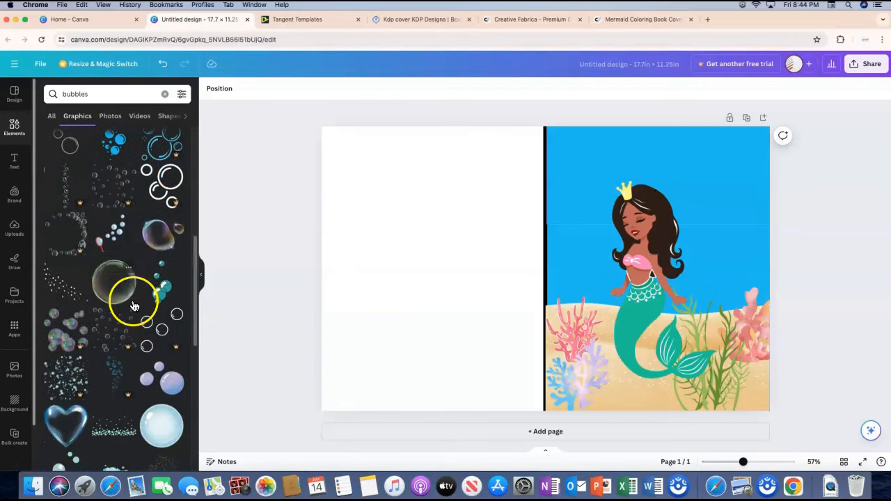
pyautogui.scroll(-10, 119, 320)
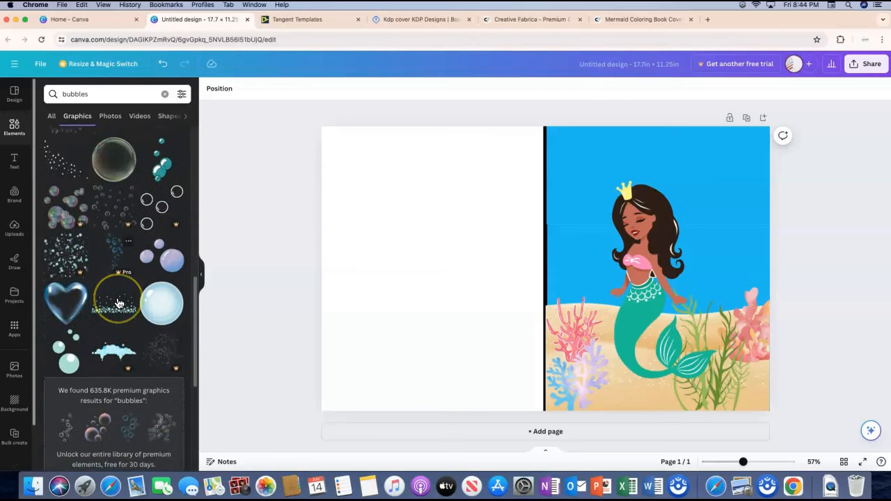
pyautogui.scroll(-4, 119, 303)
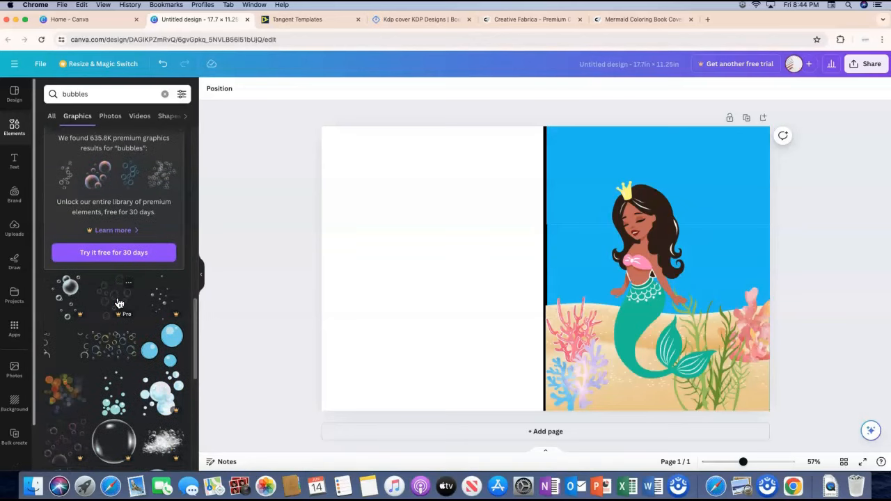
pyautogui.scroll(-7, 118, 303)
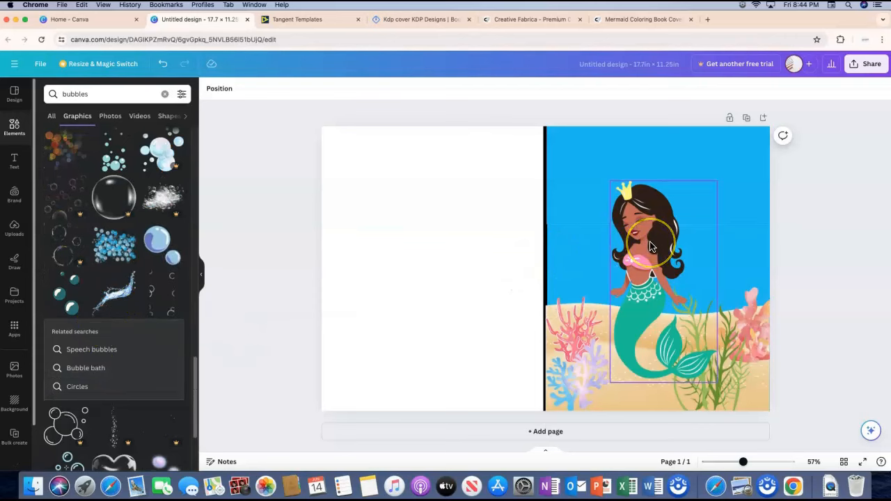
pyautogui.click(229, 291)
pyautogui.scroll(-5, 132, 294)
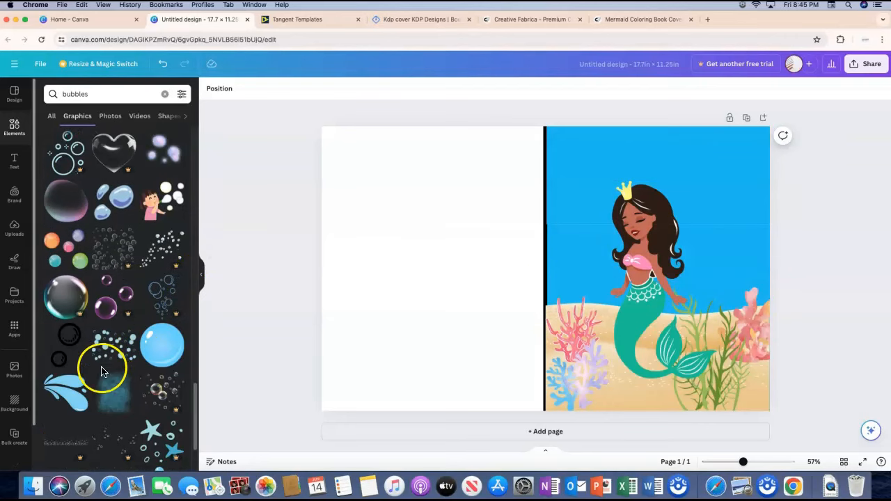
pyautogui.scroll(-10, 101, 371)
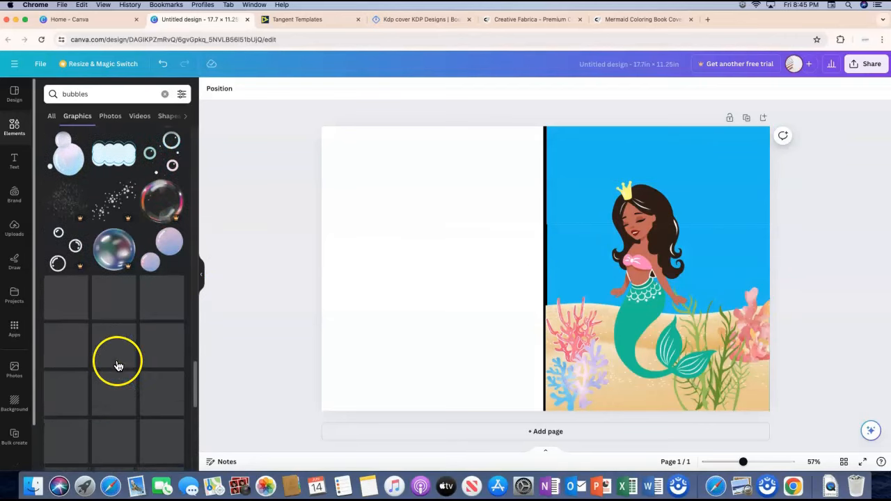
pyautogui.scroll(4, 131, 336)
pyautogui.scroll(-4, 130, 337)
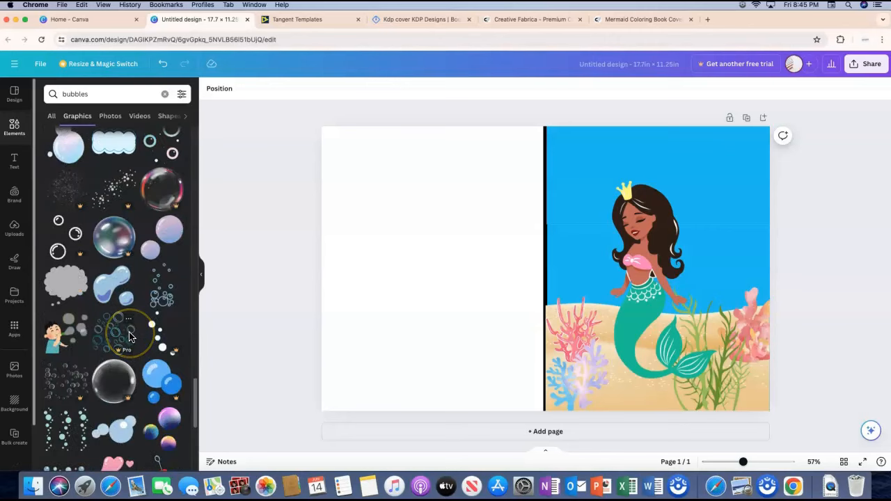
pyautogui.scroll(-5, 129, 336)
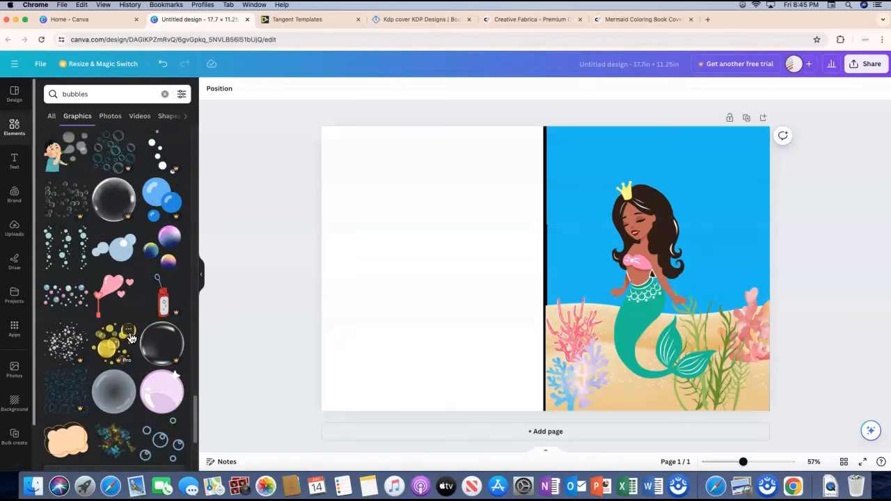
pyautogui.scroll(-10, 131, 336)
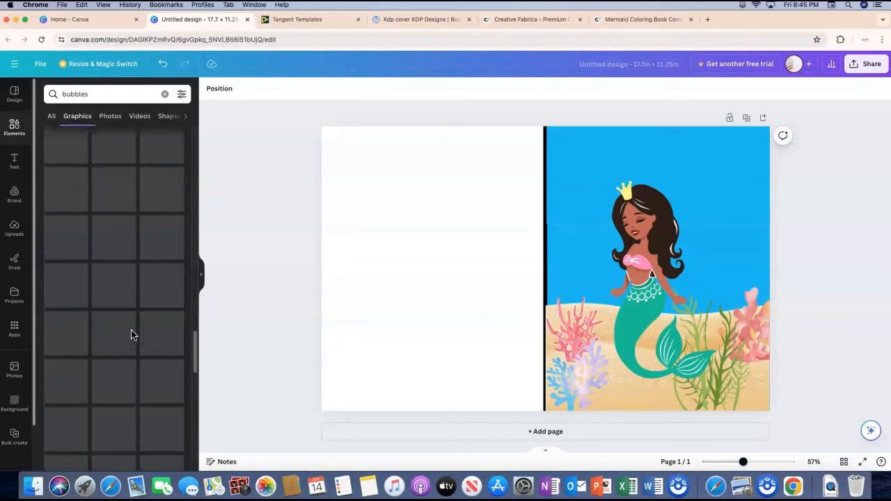
pyautogui.scroll(-3, 131, 335)
pyautogui.scroll(-5, 134, 334)
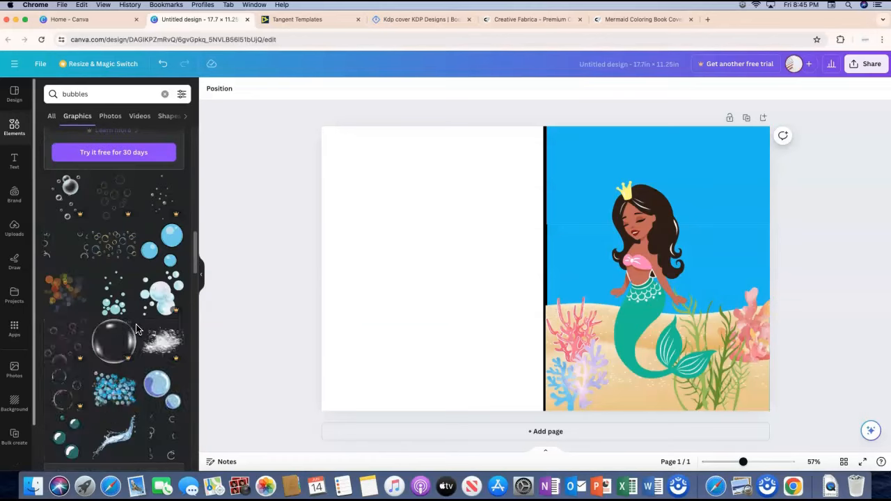
pyautogui.scroll(4, 141, 363)
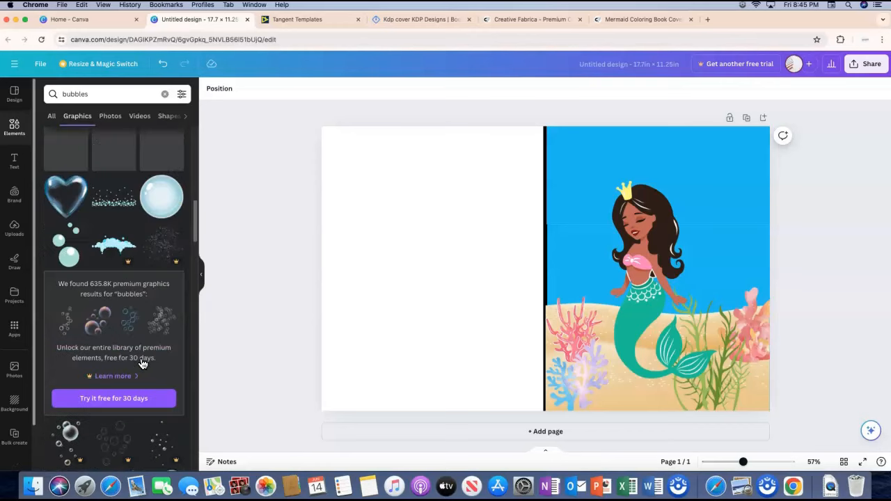
pyautogui.scroll(3, 142, 364)
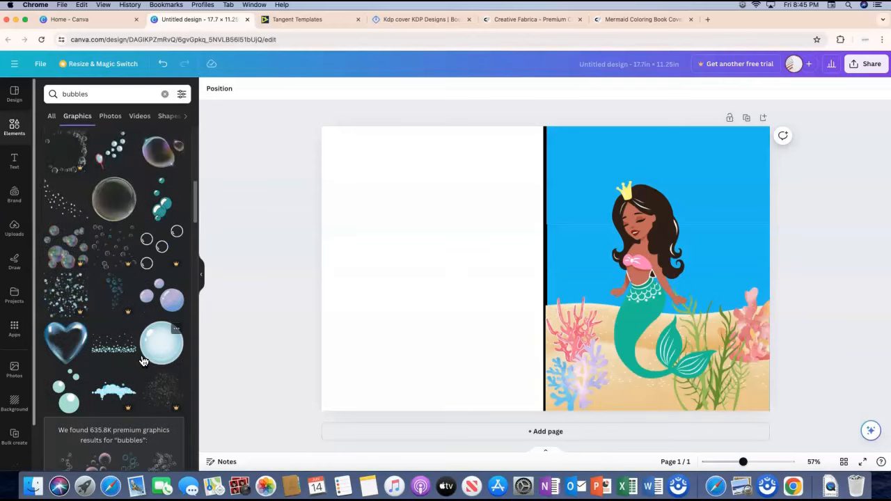
pyautogui.scroll(4, 142, 361)
pyautogui.click(145, 321)
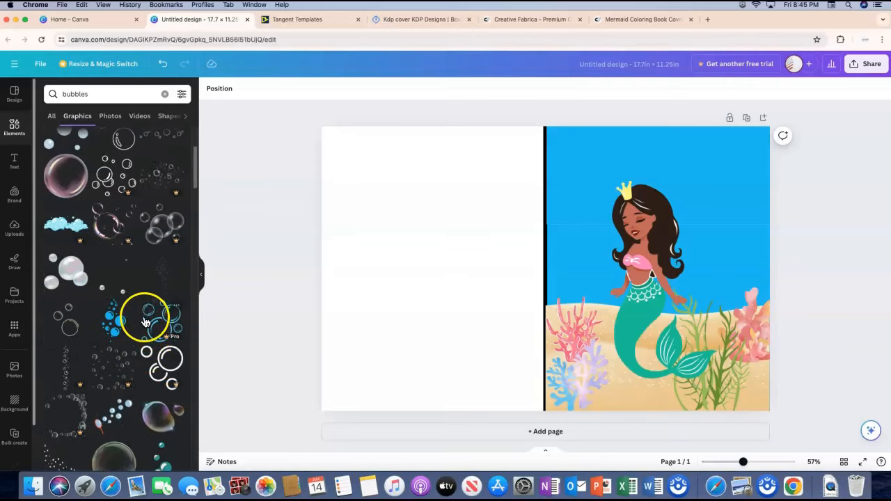
pyautogui.scroll(3, 147, 306)
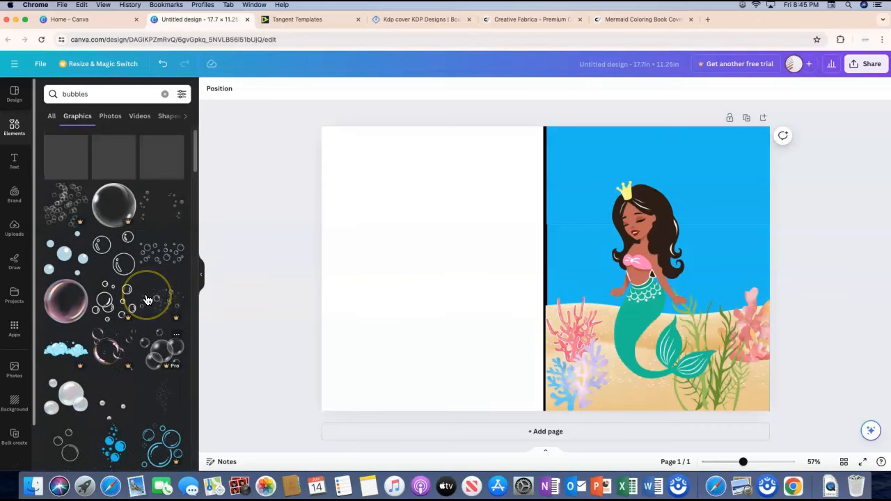
pyautogui.scroll(1, 147, 300)
# Step: Add the wide cluster of outlined bubbles, rotate it upright and place it over the water beside the mermaid, near the spine
pyautogui.click(157, 291)
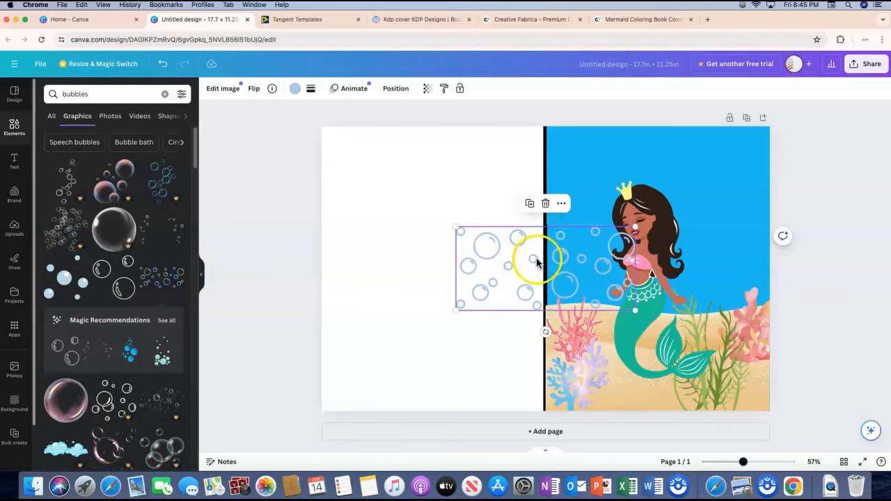
pyautogui.moveTo(548, 331); pyautogui.dragTo(601, 264)
pyautogui.moveTo(527, 292); pyautogui.dragTo(576, 268)
# Step: Color the bubbles black and set their transparency to 39
pyautogui.click(302, 89)
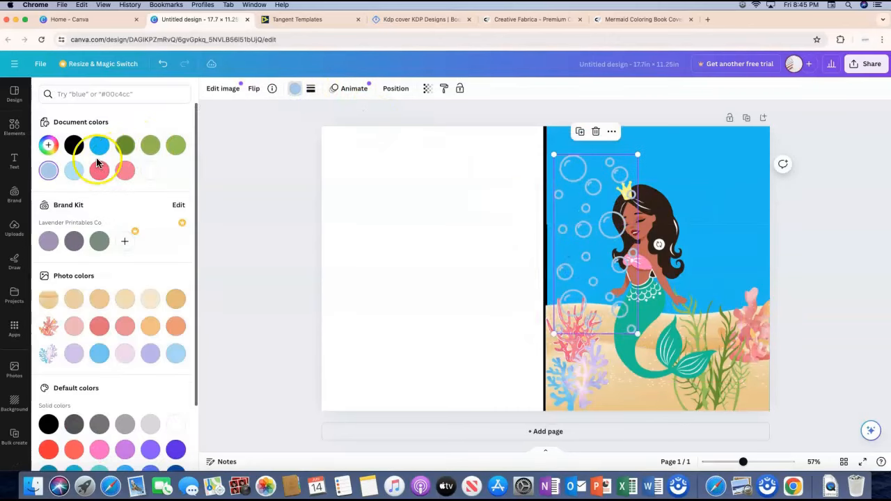
pyautogui.click(74, 146)
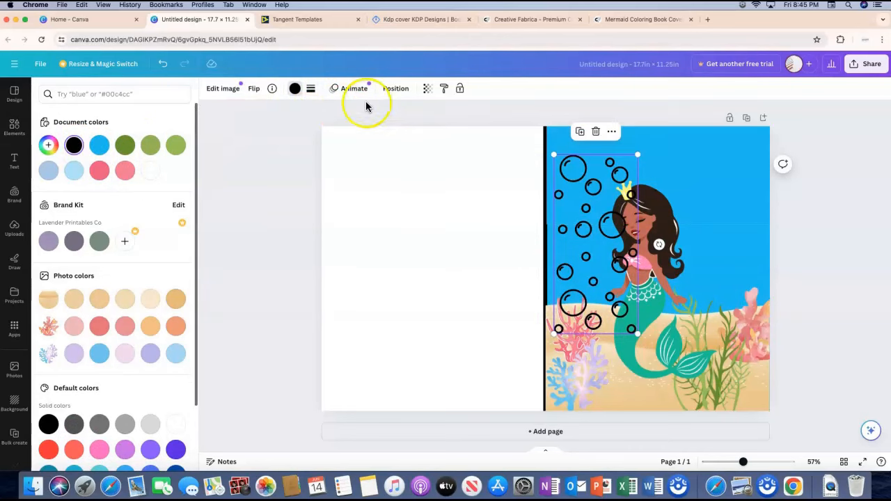
pyautogui.click(429, 93)
pyautogui.moveTo(402, 131); pyautogui.dragTo(367, 133)
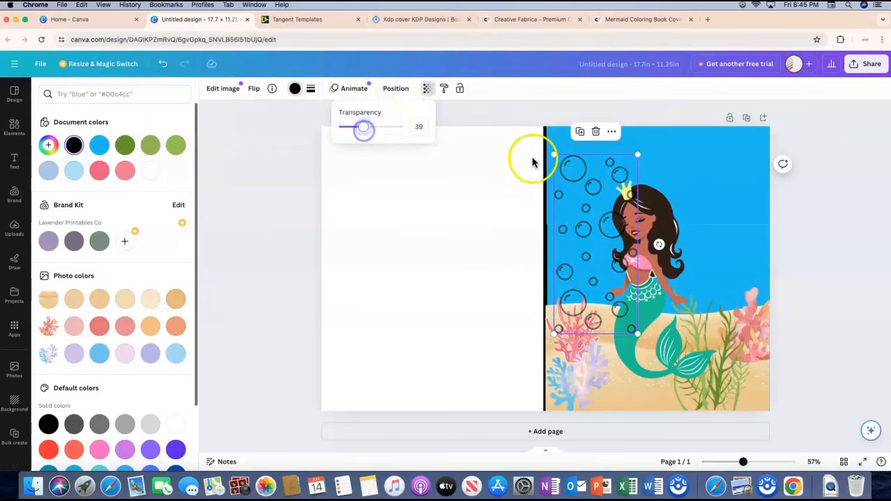
# Step: Check the Mermaid Coloring Book Cover Design on Creative Fabrica, return to the Canva design and recolor the bubbles white
pyautogui.click(510, 19)
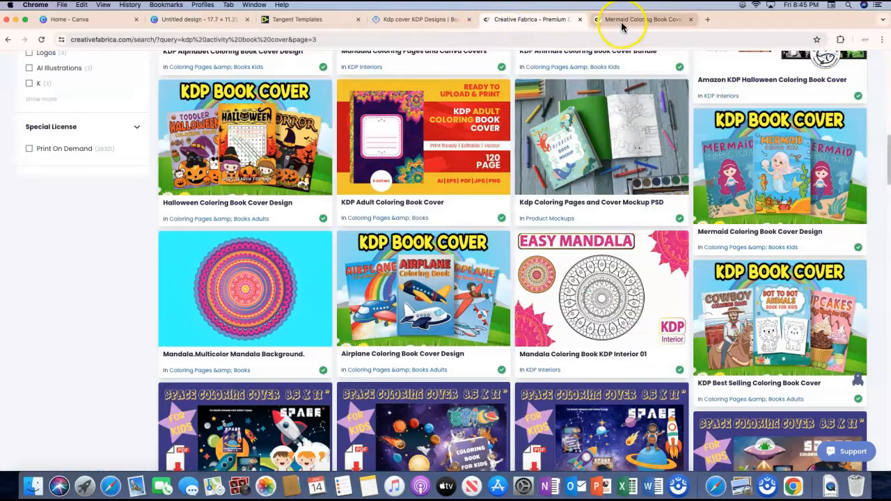
pyautogui.click(622, 24)
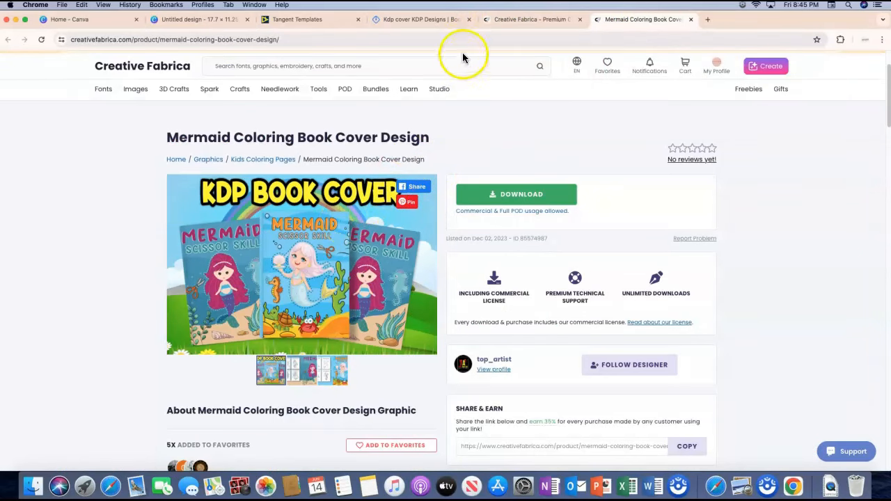
pyautogui.click(201, 20)
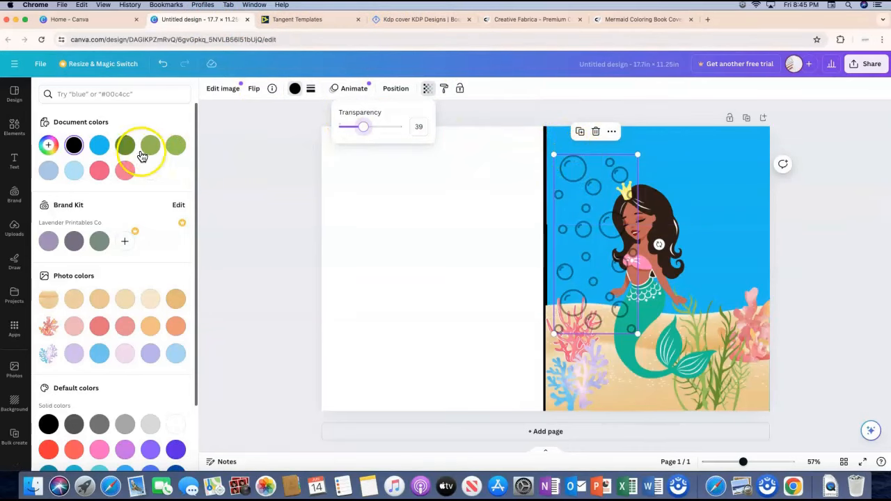
pyautogui.click(97, 146)
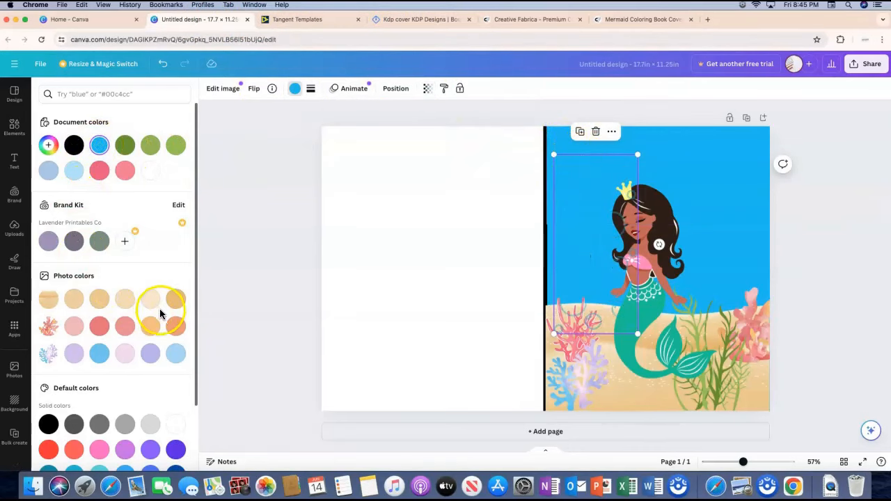
pyautogui.click(178, 426)
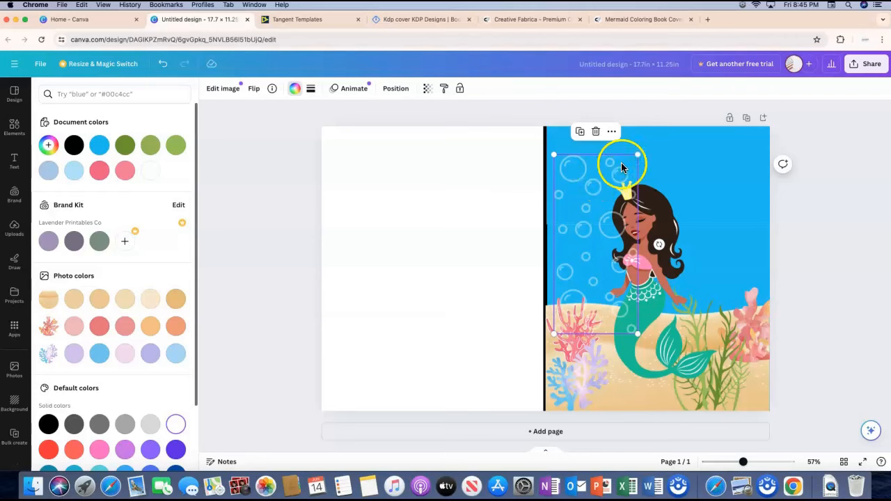
# Step: Enlarge the bubble cluster slightly and send it backward behind the mermaid
pyautogui.moveTo(641, 160); pyautogui.dragTo(658, 147)
pyautogui.click(402, 89)
pyautogui.click(158, 113)
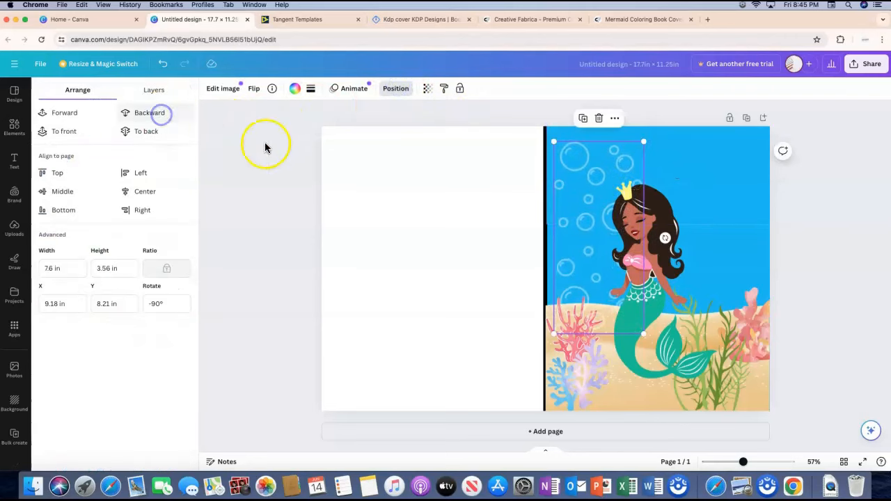
pyautogui.click(807, 199)
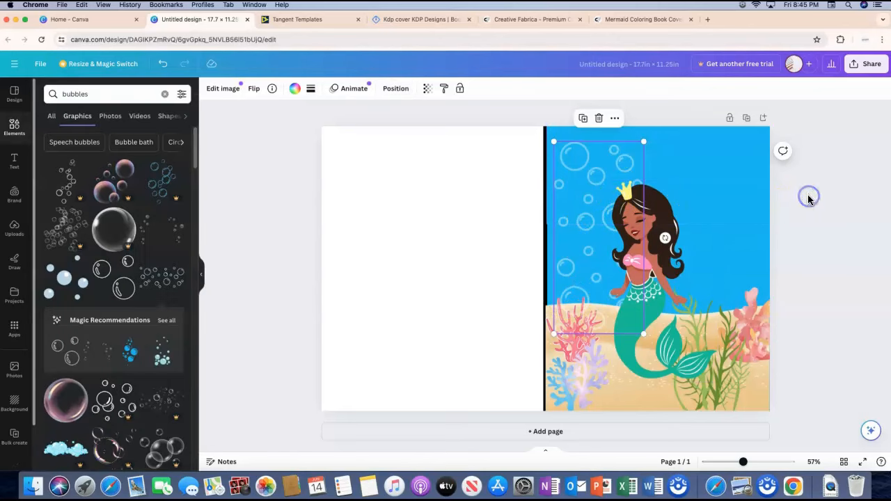
# Step: Tilt the bubble cluster clockwise and move it up so the bubbles rise diagonally behind the mermaid past the cover's top edge
pyautogui.click(571, 180)
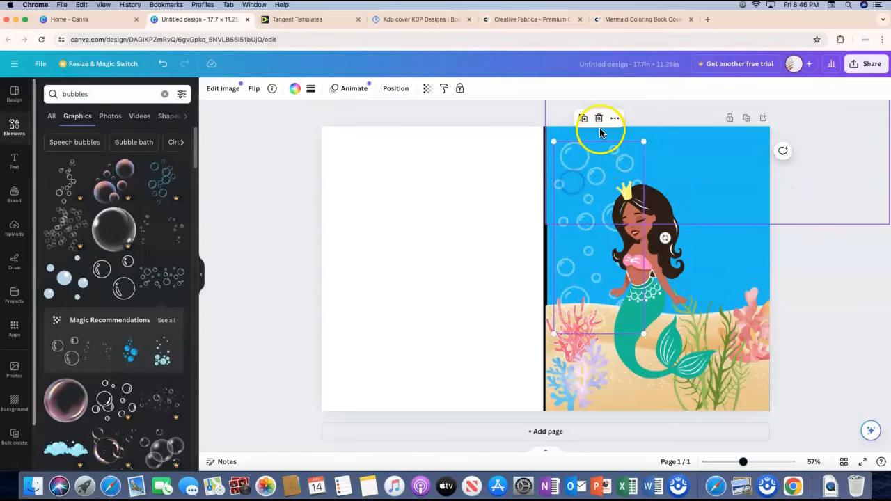
pyautogui.moveTo(664, 238); pyautogui.dragTo(635, 254)
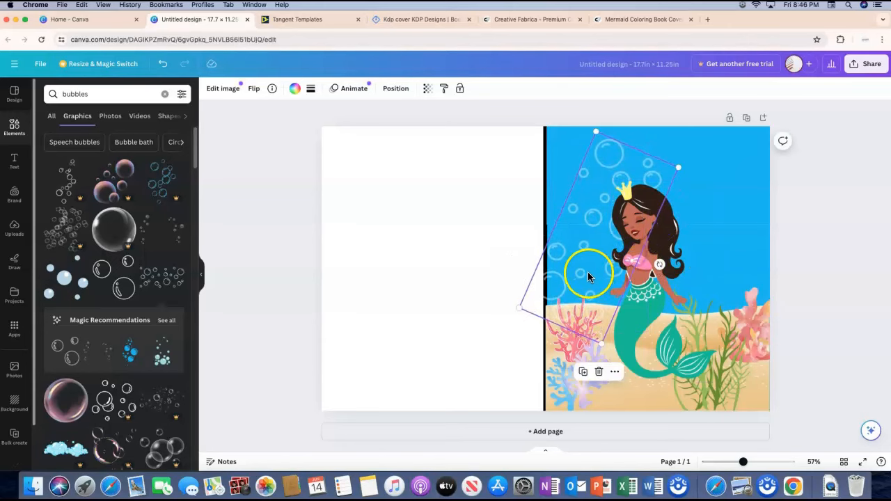
pyautogui.moveTo(587, 272); pyautogui.dragTo(618, 246)
pyautogui.click(798, 244)
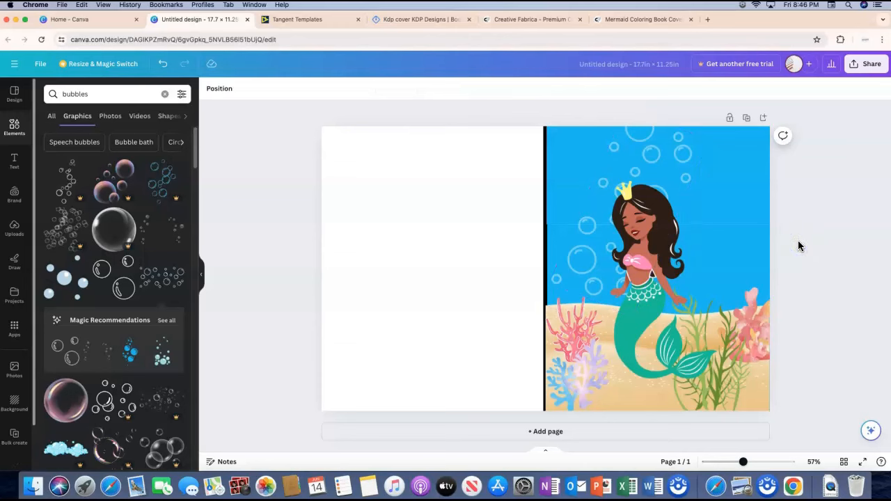
# Step: Duplicate the tilted bubble cluster and flip the copy
pyautogui.click(676, 174)
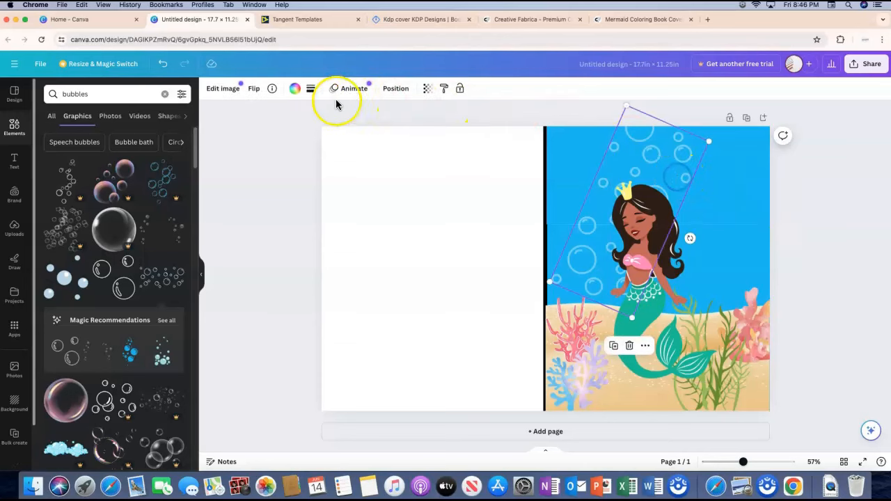
pyautogui.click(613, 346)
pyautogui.click(255, 91)
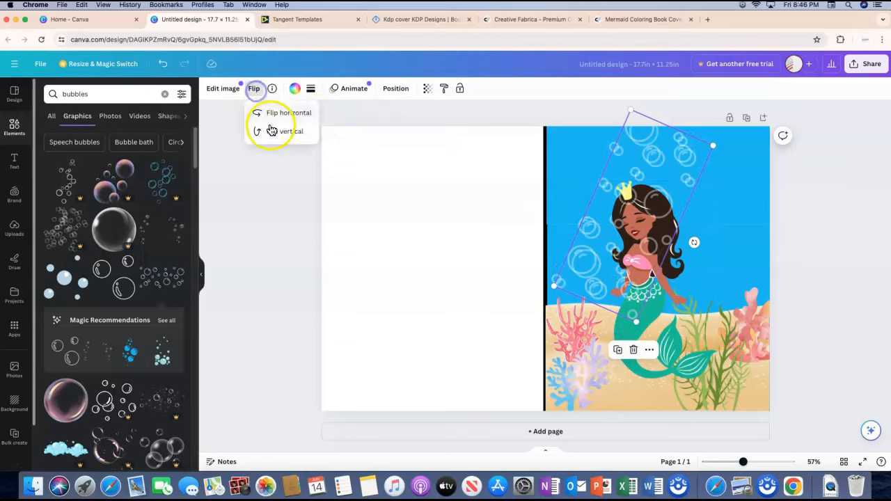
pyautogui.click(634, 152)
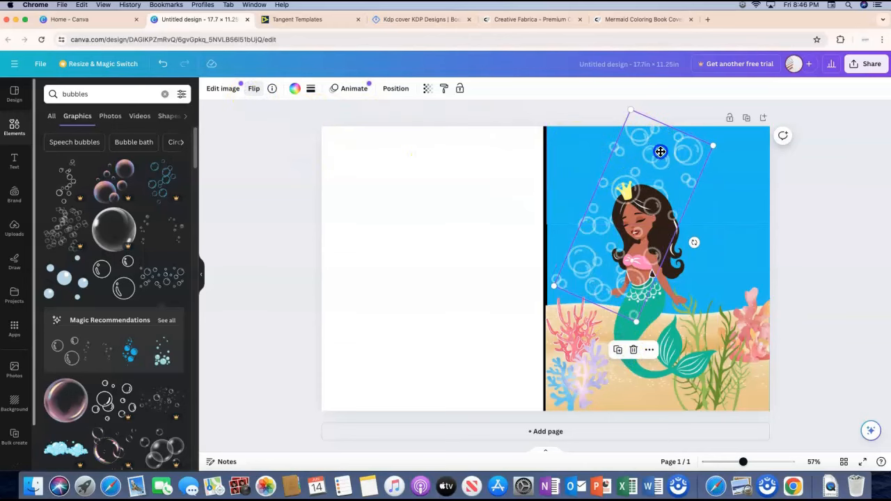
# Step: Move the flipped bubble cluster to the water right of the mermaid and tilt it counterclockwise so it runs past the cover's outer edge
pyautogui.moveTo(658, 149); pyautogui.dragTo(735, 171)
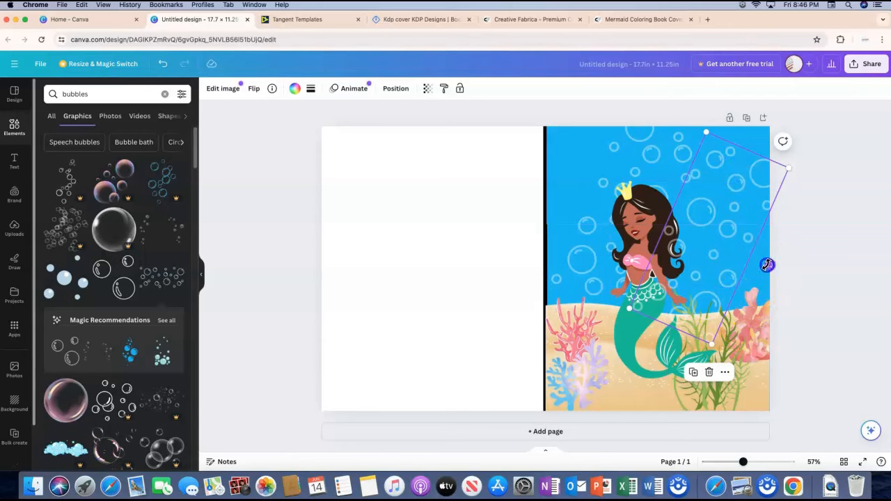
pyautogui.moveTo(764, 266); pyautogui.dragTo(767, 207)
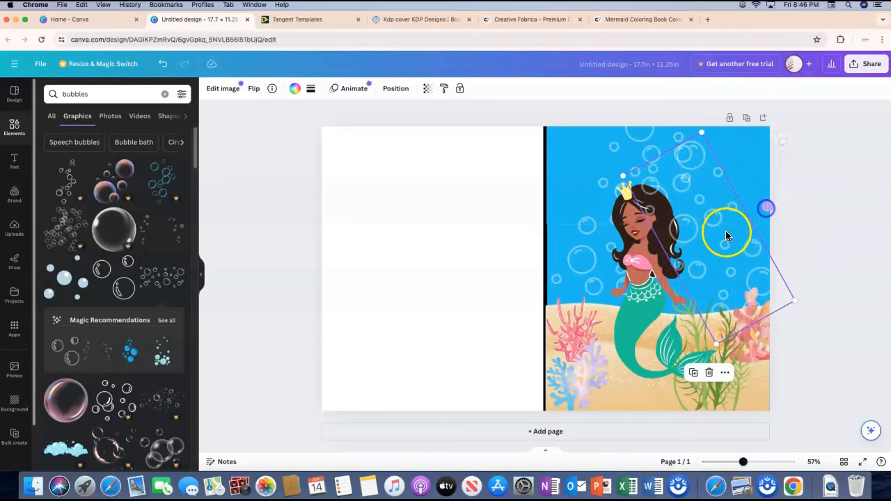
pyautogui.moveTo(709, 237); pyautogui.dragTo(723, 212)
pyautogui.moveTo(596, 247); pyautogui.dragTo(775, 263)
pyautogui.click(811, 214)
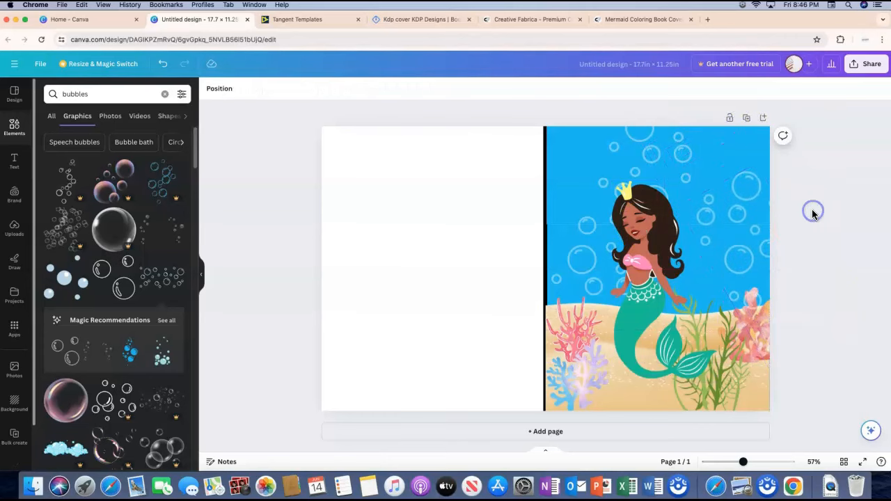
# Step: Shift the original bubble cluster slightly up and to the left within the water behind the mermaid
pyautogui.moveTo(650, 151); pyautogui.dragTo(645, 146)
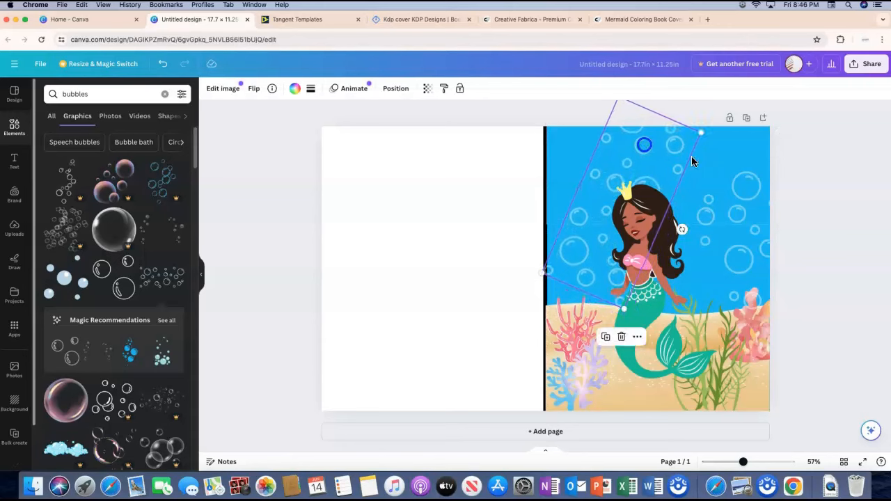
pyautogui.click(809, 264)
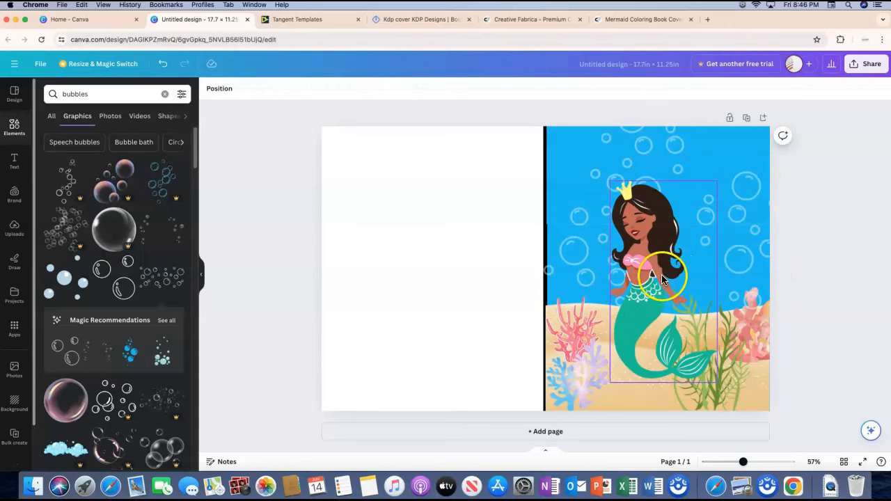
pyautogui.moveTo(581, 248); pyautogui.dragTo(583, 247)
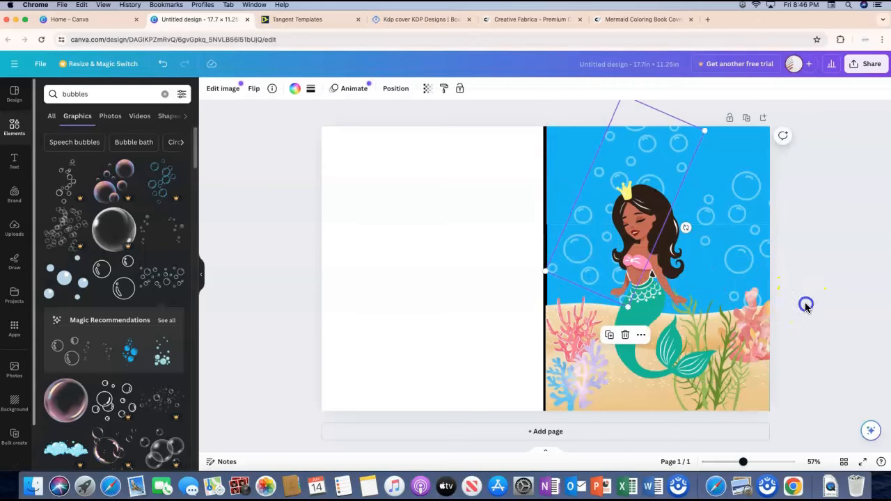
pyautogui.click(805, 306)
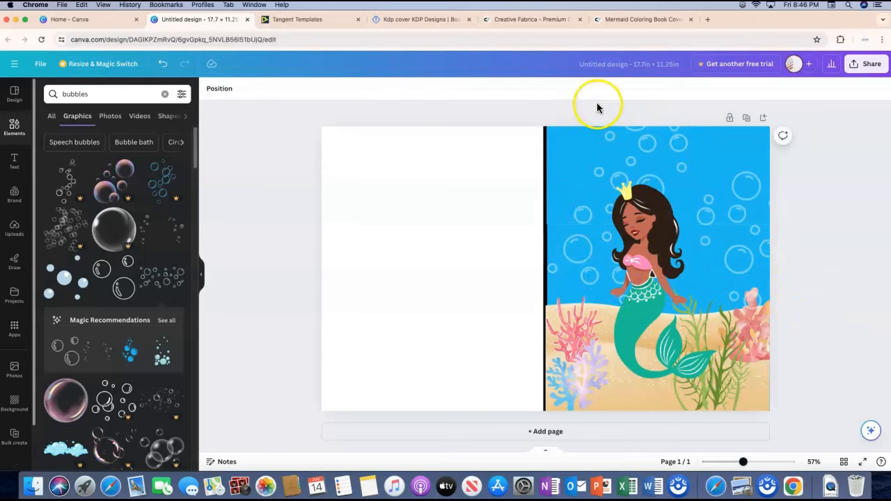
# Step: Check the Mermaid Coloring Book Cover Design on Creative Fabrica for further sea creatures and return to the Canva design
pyautogui.click(527, 20)
pyautogui.click(616, 21)
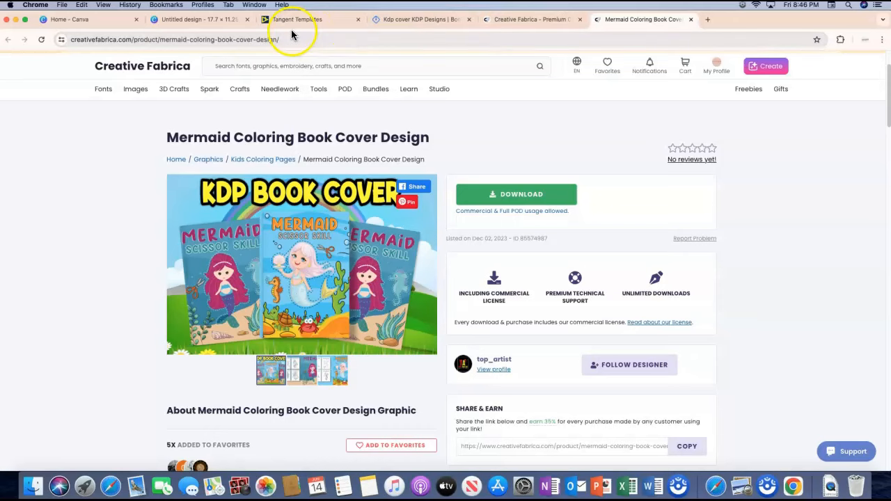
pyautogui.click(177, 20)
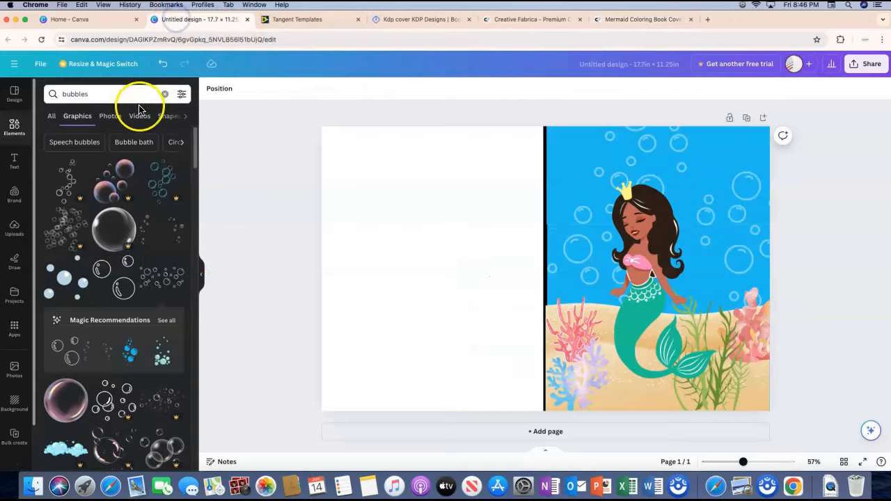
# Step: Search the graphics for "turtle" and place a small green turtle on the sand in the front cover's lower-right corner
pyautogui.click(98, 93)
pyautogui.write('tu')
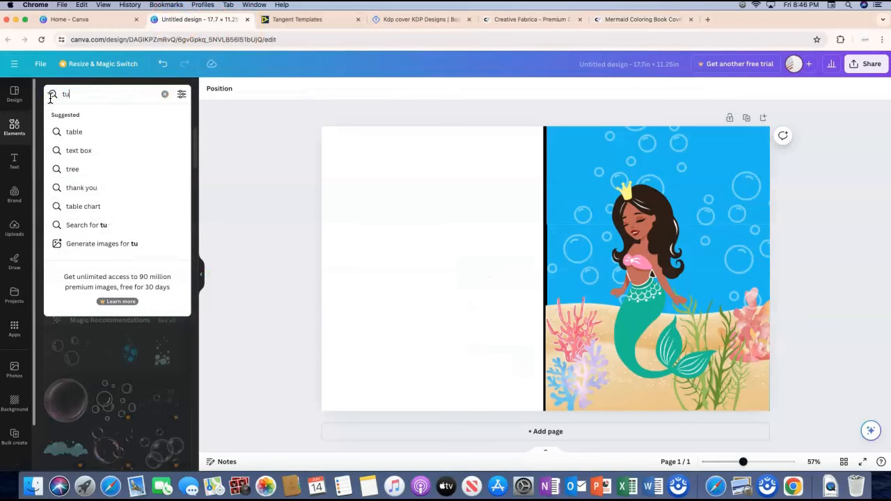
pyautogui.write('rtle')
pyautogui.press('Return')
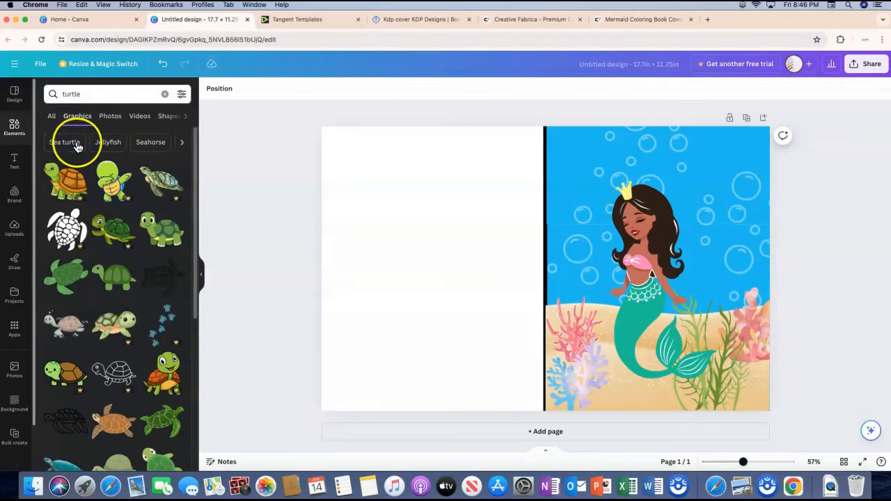
pyautogui.click(160, 230)
pyautogui.moveTo(619, 212); pyautogui.dragTo(751, 394)
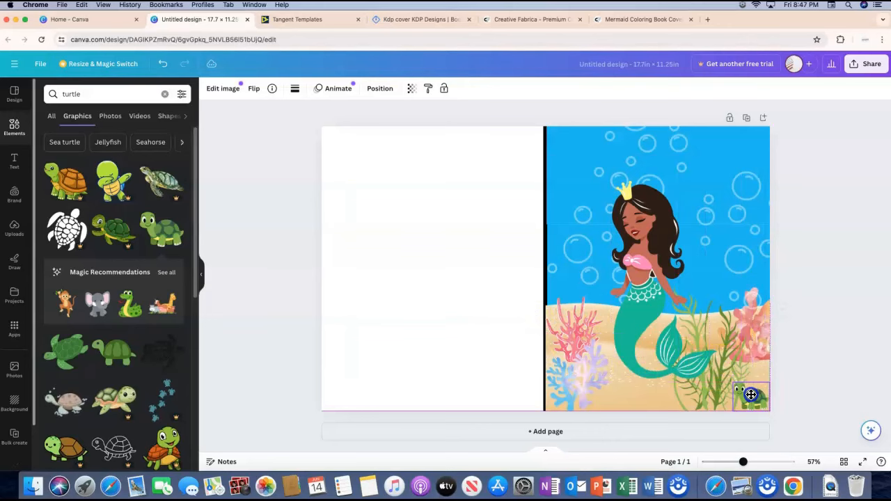
# Step: Search the graphics for "crab" and place a small orange crab with big eyes on the sand beside the blue and purple coral
pyautogui.click(94, 93)
pyautogui.moveTo(94, 93); pyautogui.dragTo(61, 96)
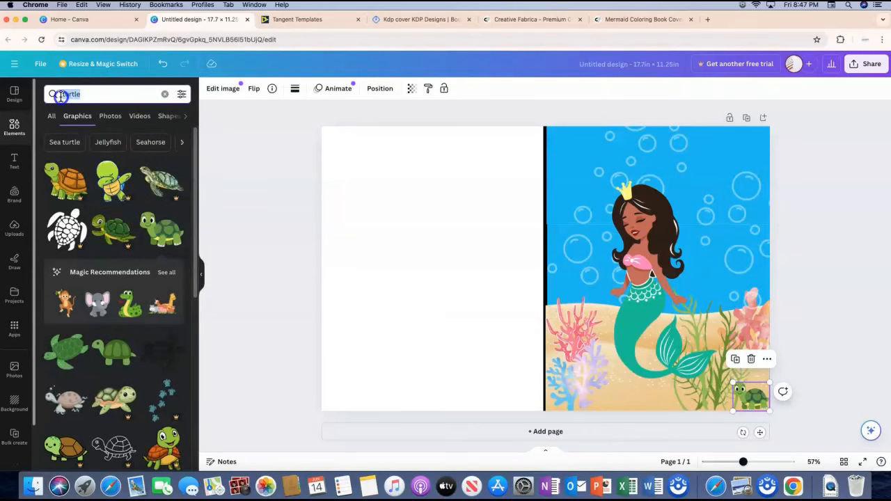
pyautogui.write('c')
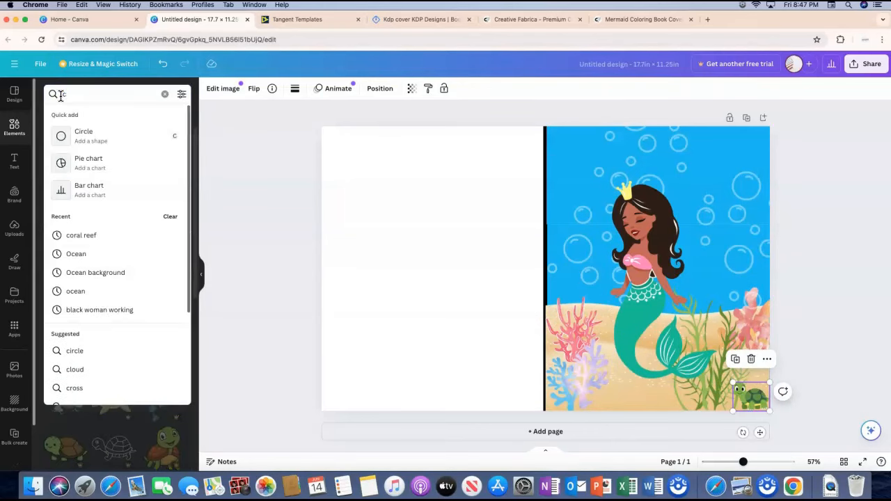
pyautogui.write('rab')
pyautogui.press('Return')
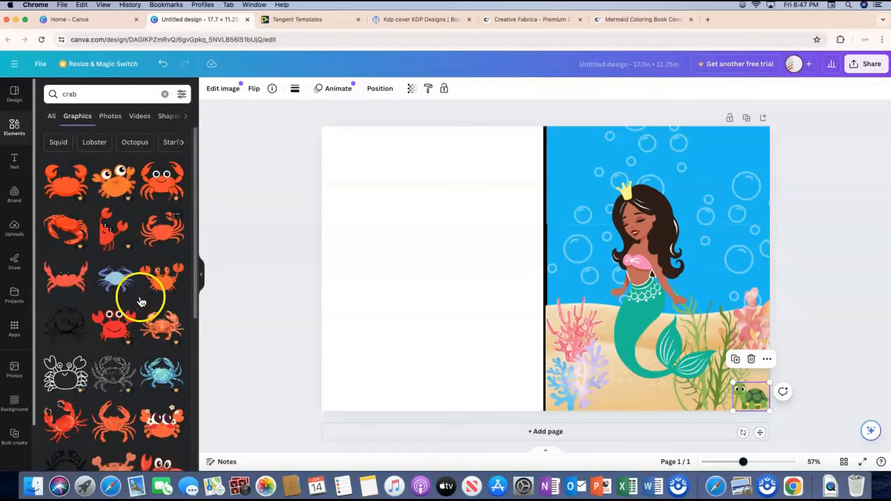
pyautogui.scroll(-2, 132, 317)
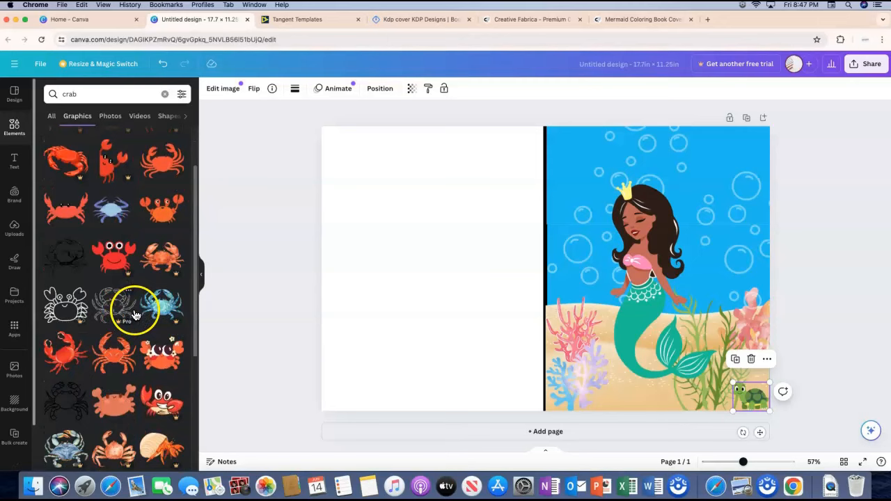
pyautogui.scroll(-3, 136, 315)
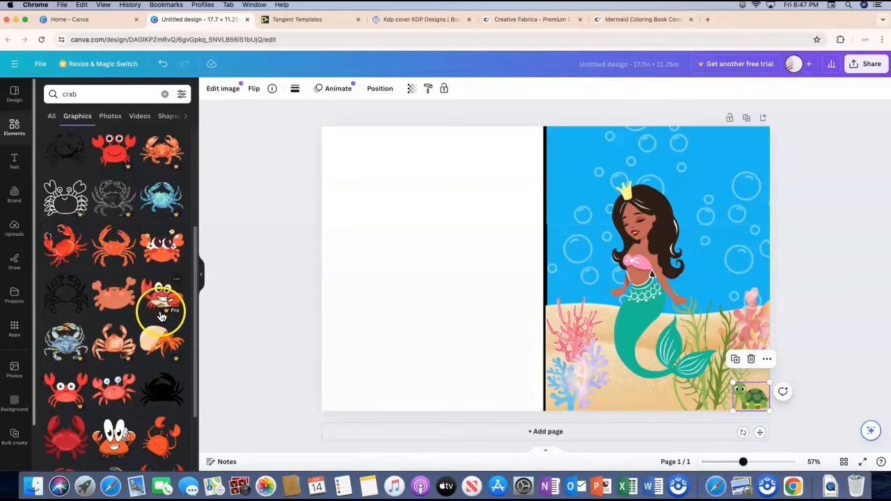
pyautogui.scroll(-1, 150, 381)
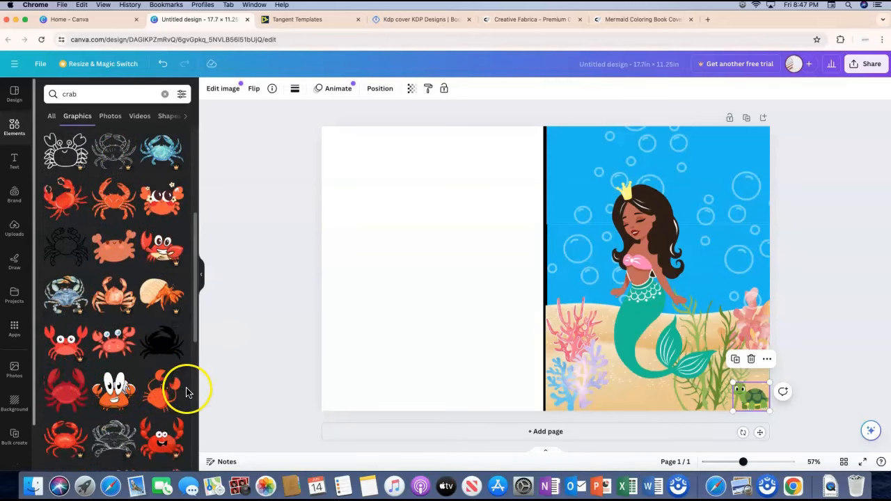
pyautogui.scroll(-1, 187, 392)
pyautogui.scroll(-2, 117, 391)
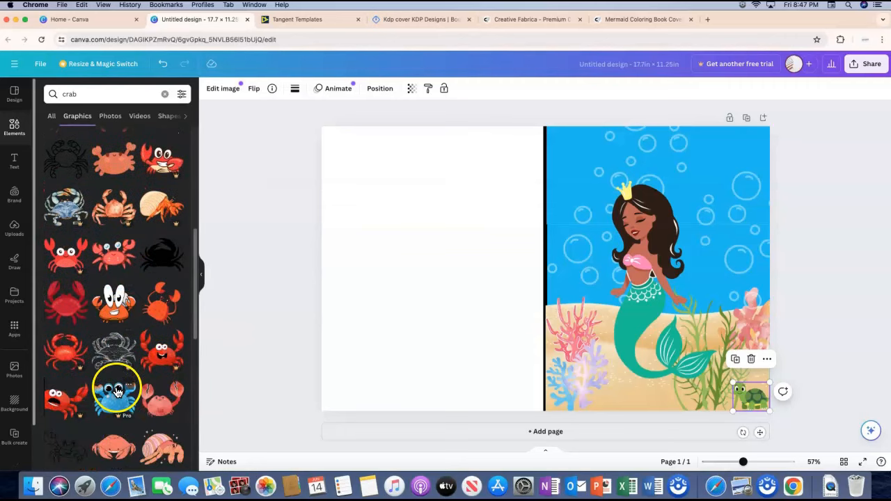
pyautogui.click(128, 313)
pyautogui.moveTo(577, 209); pyautogui.dragTo(618, 394)
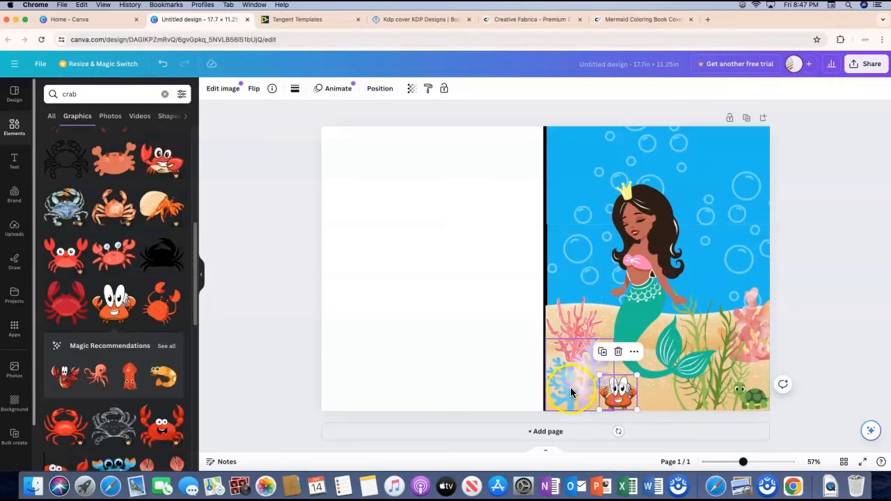
# Step: Enlarge the pink coral beside the spine and reposition it so it still starts at the spine
pyautogui.click(575, 333)
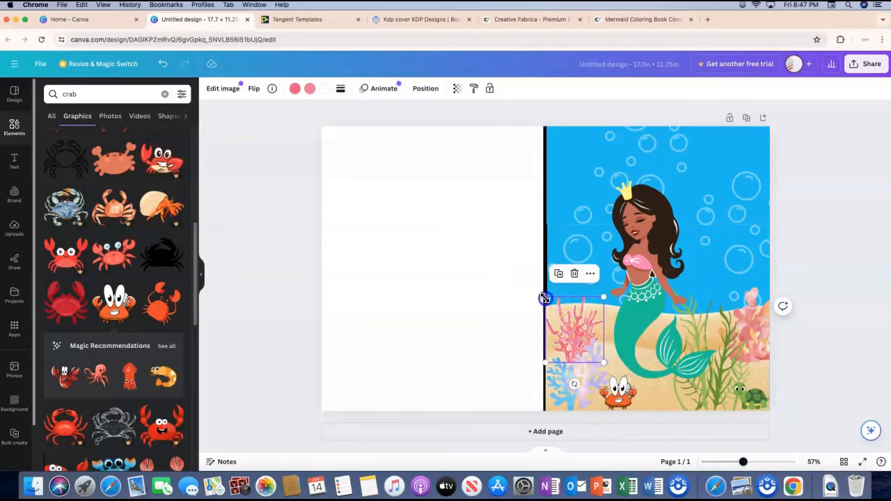
pyautogui.moveTo(545, 298); pyautogui.dragTo(533, 280)
pyautogui.moveTo(595, 322); pyautogui.dragTo(605, 317)
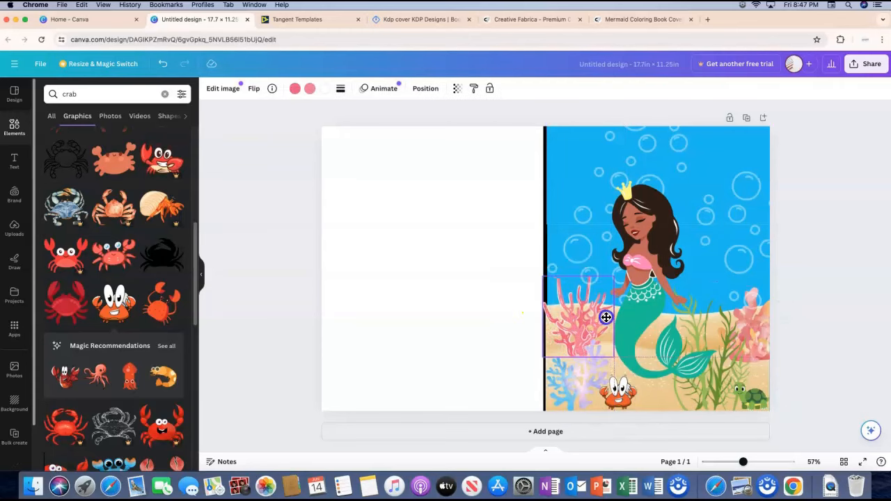
# Step: Enlarge the blue and purple coral in the front cover's lower-left corner and clear the selection
pyautogui.click(615, 356)
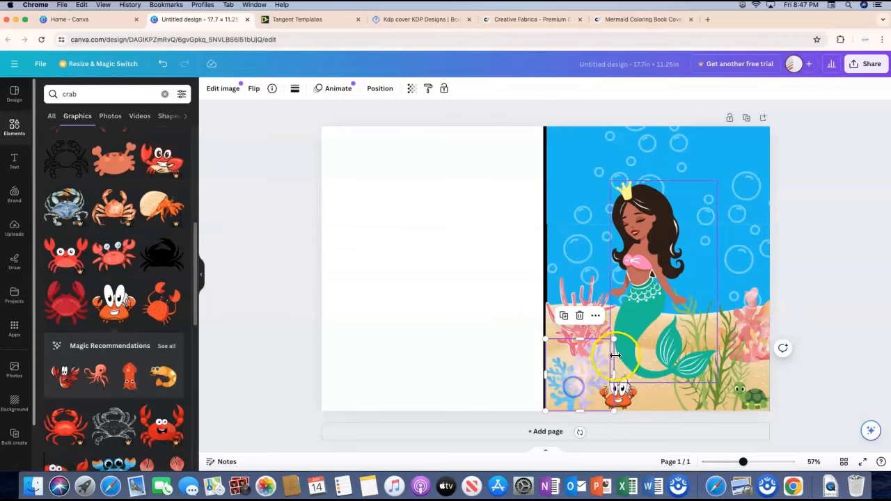
pyautogui.moveTo(613, 339); pyautogui.dragTo(642, 339)
pyautogui.moveTo(591, 381); pyautogui.dragTo(591, 379)
pyautogui.click(745, 332)
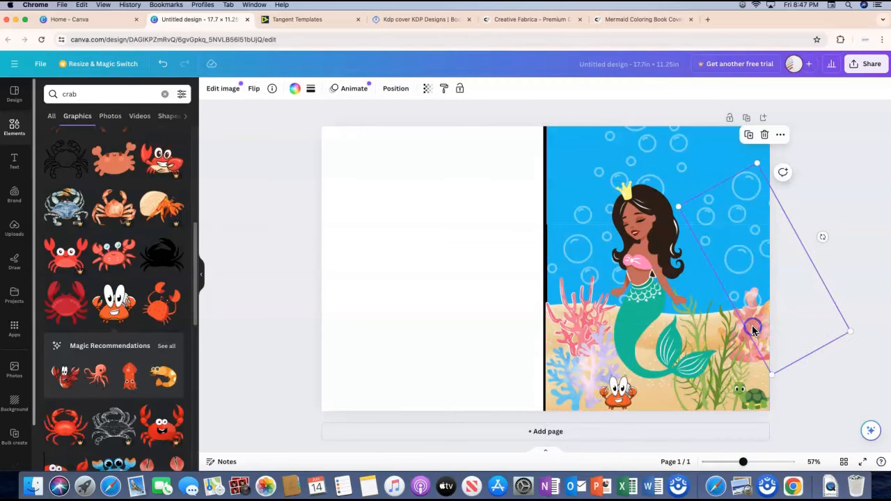
pyautogui.click(810, 391)
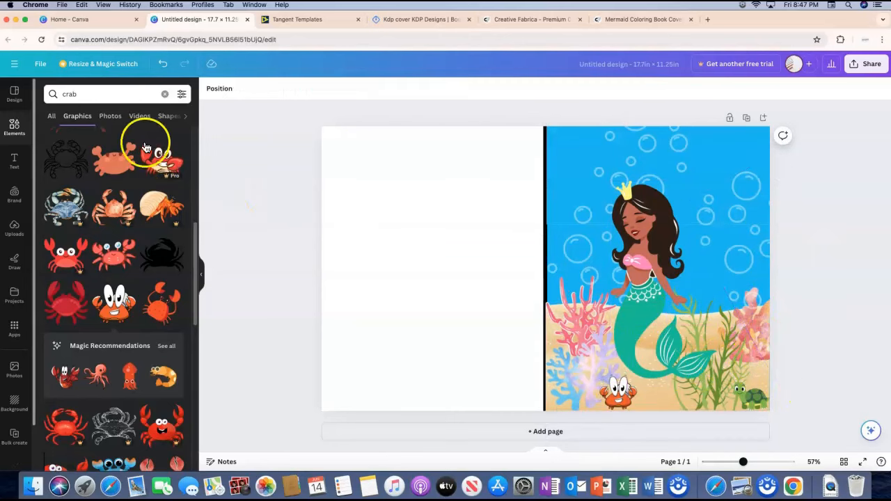
# Step: Search the graphics for "fish"
pyautogui.click(92, 98)
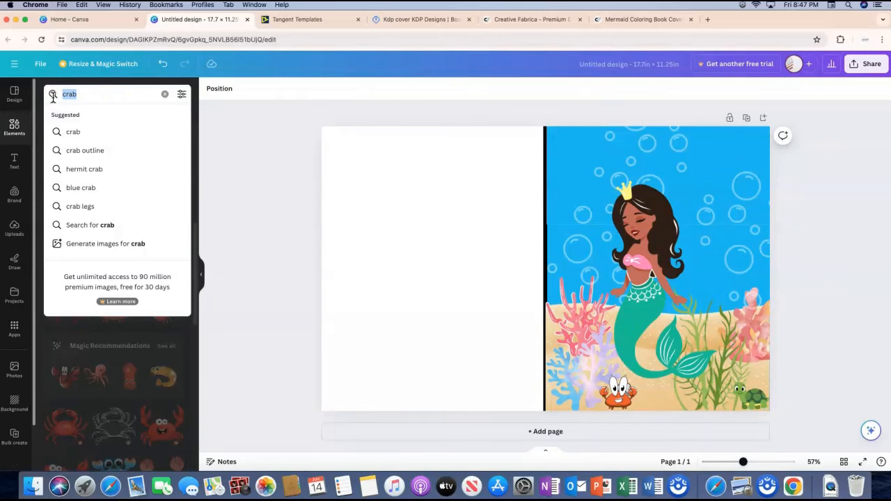
pyautogui.press('BackSpace')
pyautogui.write('fish')
pyautogui.press('Return')
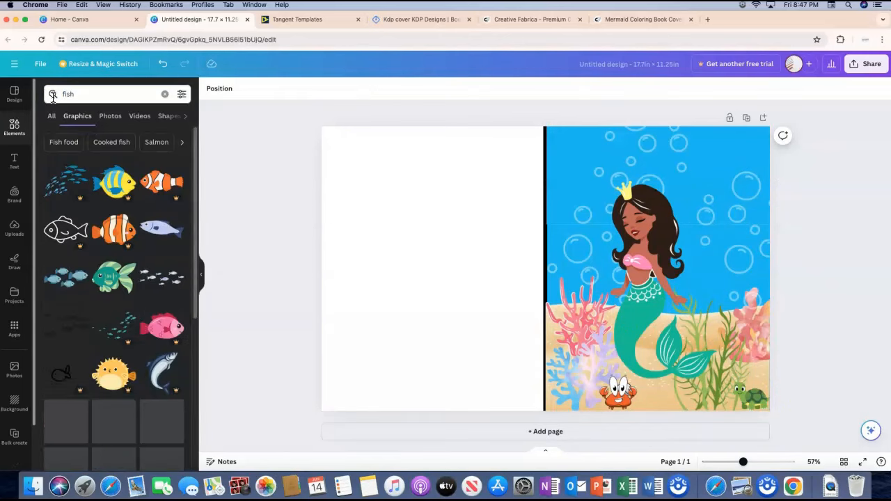
pyautogui.click(157, 282)
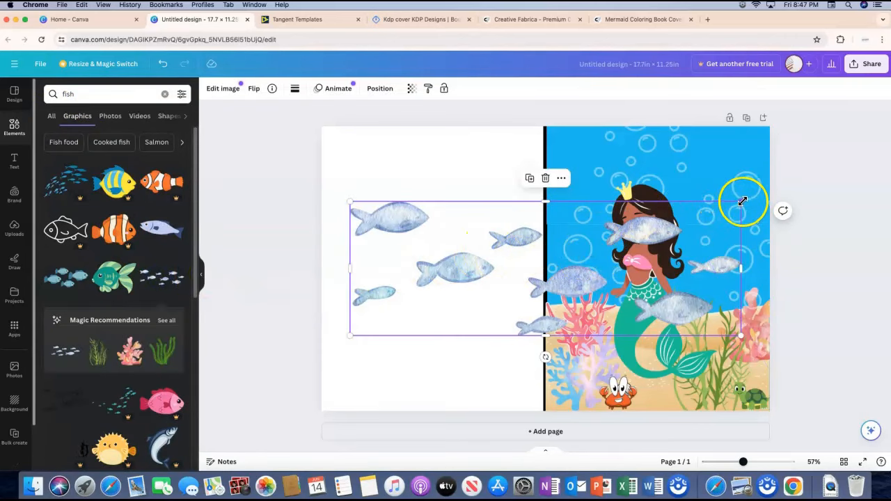
pyautogui.moveTo(741, 201); pyautogui.dragTo(545, 236)
pyautogui.click(452, 247)
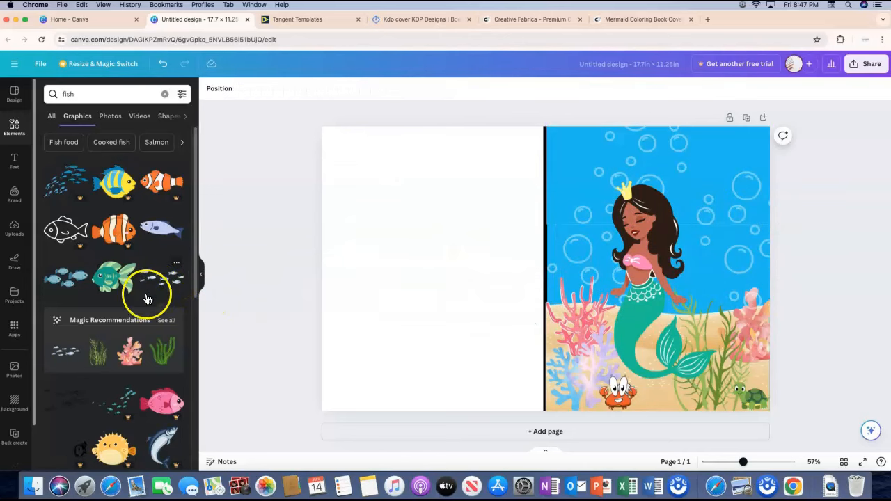
# Step: Add the group of four blue fish, and place a small, horizontally flipped green fish in the water right of the mermaid
pyautogui.click(74, 284)
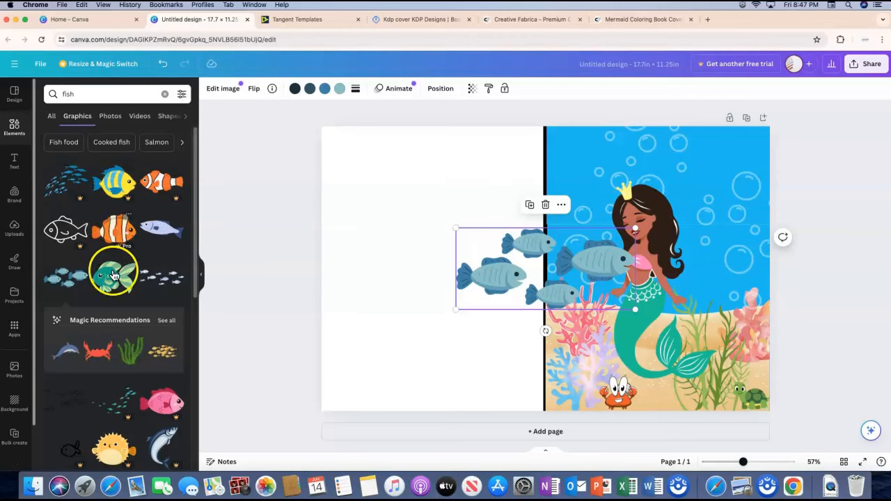
pyautogui.click(115, 280)
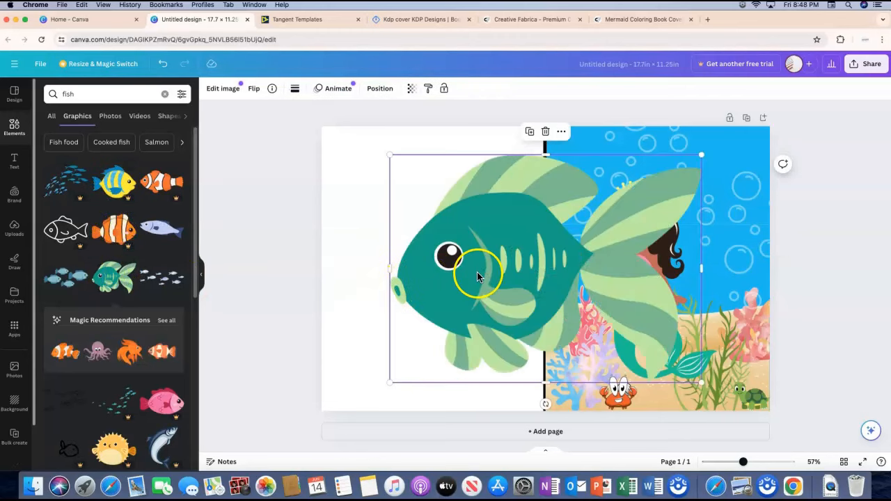
pyautogui.click(263, 95)
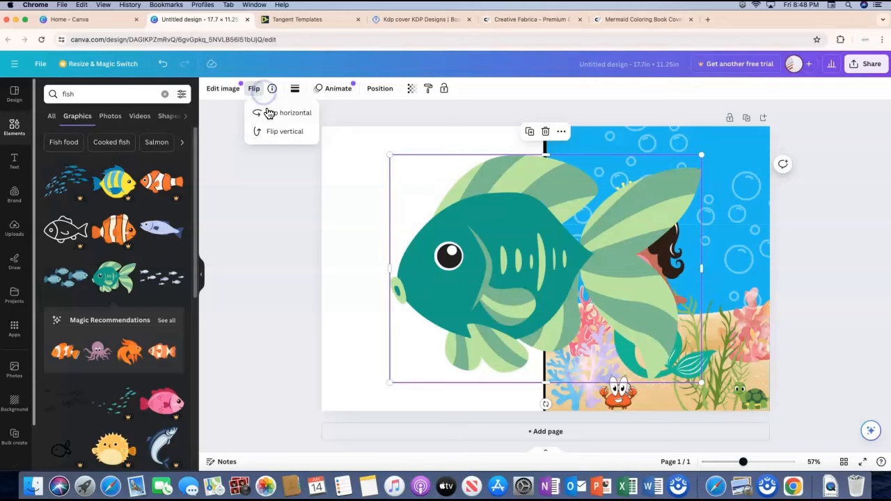
pyautogui.click(264, 113)
pyautogui.moveTo(704, 156); pyautogui.dragTo(433, 324)
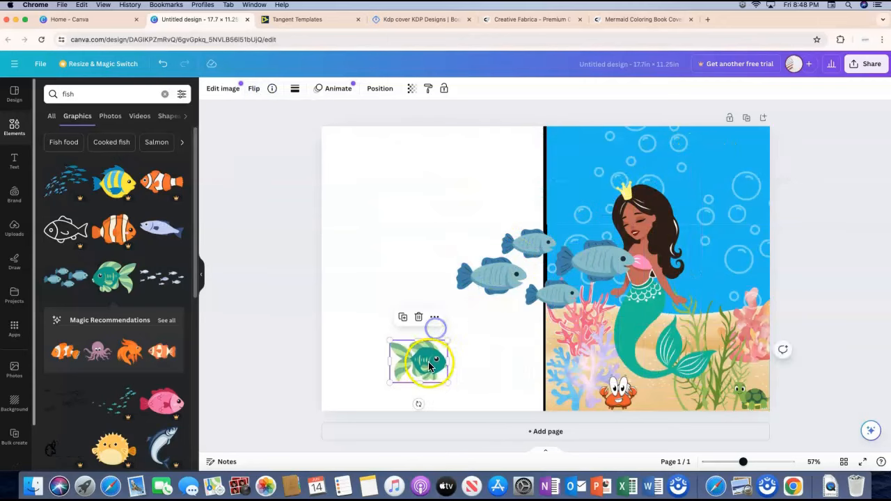
pyautogui.moveTo(429, 364); pyautogui.dragTo(756, 238)
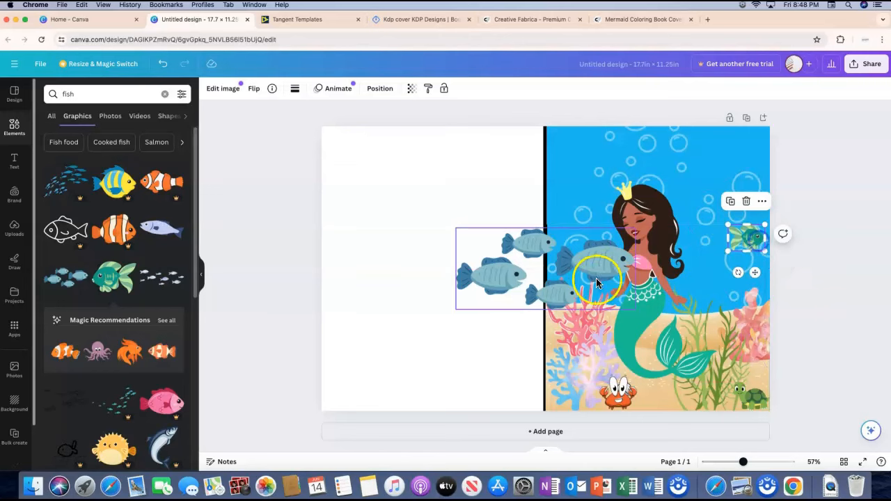
# Step: Try tilting and shrinking the group of four blue fish, and remove it from the cover
pyautogui.click(596, 258)
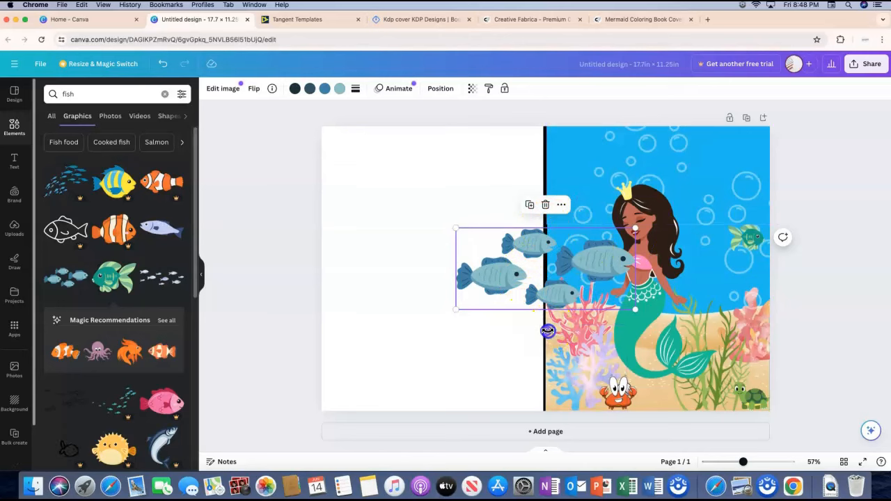
pyautogui.moveTo(550, 330); pyautogui.dragTo(559, 329)
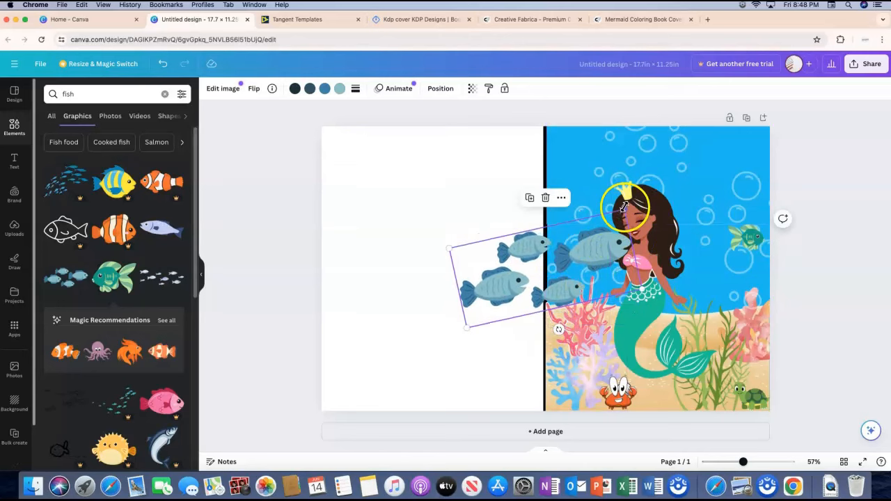
pyautogui.moveTo(612, 224); pyautogui.dragTo(482, 243)
# Step: Shrink the tilted bubble graphic and place it in the water between the spine and the mermaid, above the pink coral
pyautogui.click(641, 181)
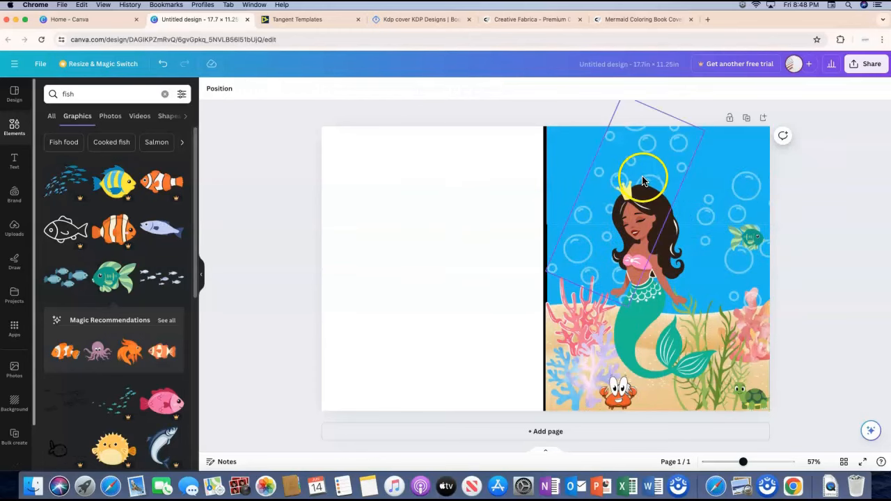
pyautogui.moveTo(588, 188); pyautogui.dragTo(793, 209)
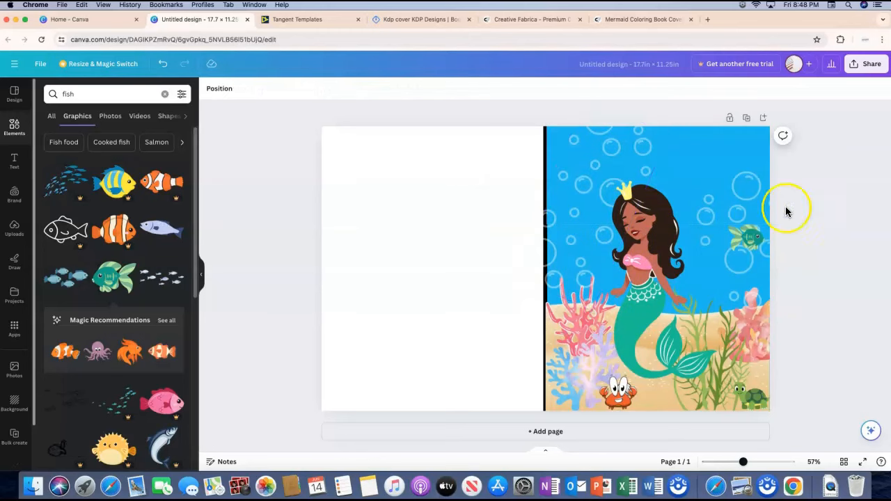
pyautogui.click(596, 239)
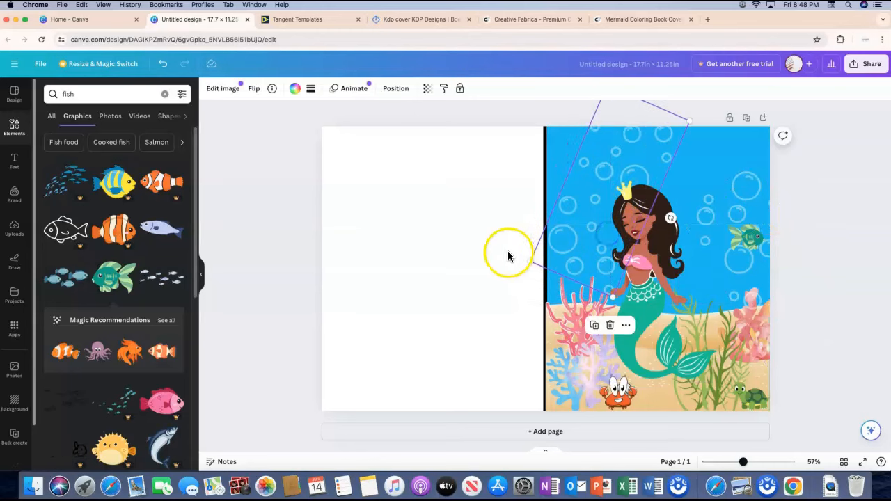
pyautogui.moveTo(508, 256); pyautogui.dragTo(609, 253)
pyautogui.moveTo(665, 161); pyautogui.dragTo(666, 176)
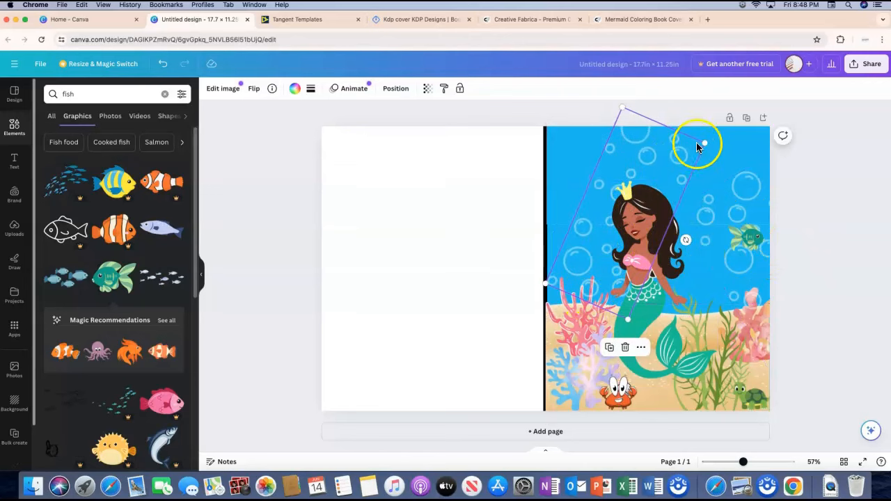
pyautogui.moveTo(704, 141); pyautogui.dragTo(686, 196)
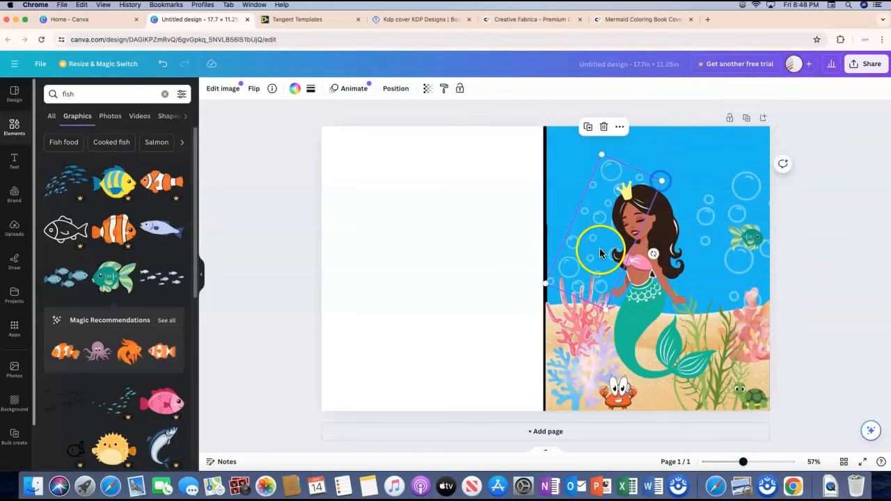
pyautogui.moveTo(592, 255); pyautogui.dragTo(590, 264)
pyautogui.click(811, 254)
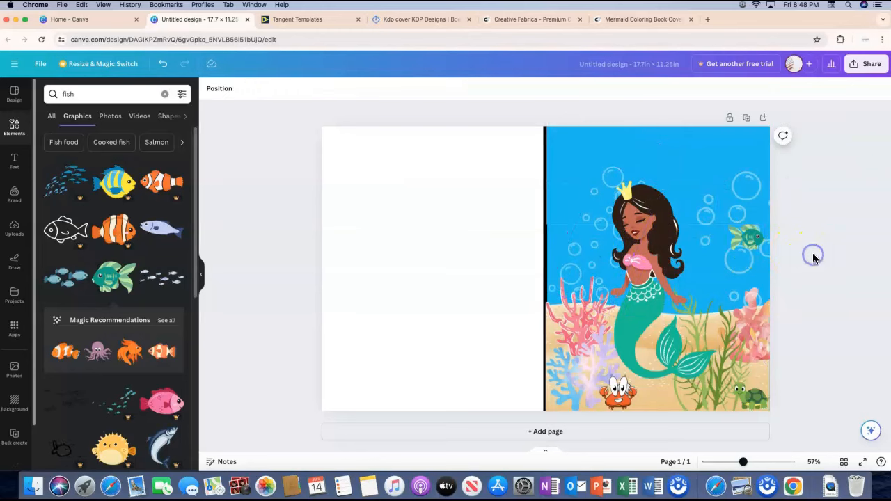
# Step: Add a text box to the cover and enlarge its text to about size 76.3
pyautogui.click(16, 166)
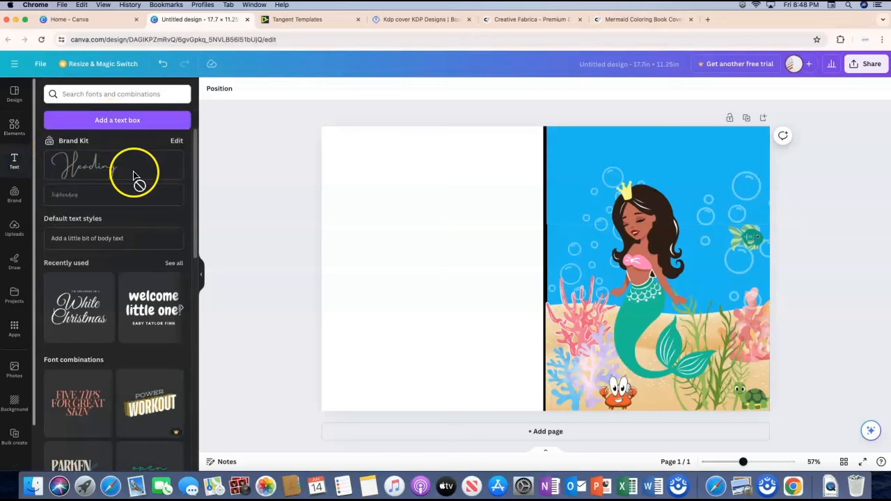
pyautogui.scroll(-3, 135, 174)
pyautogui.scroll(3, 136, 177)
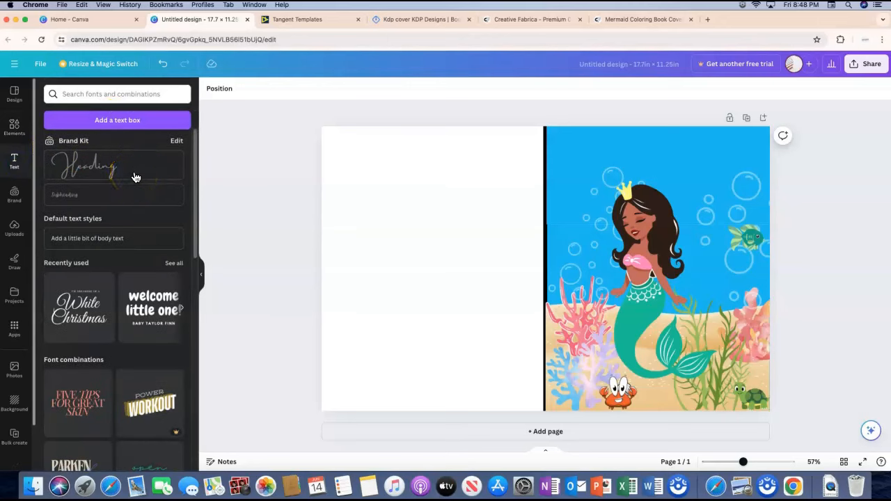
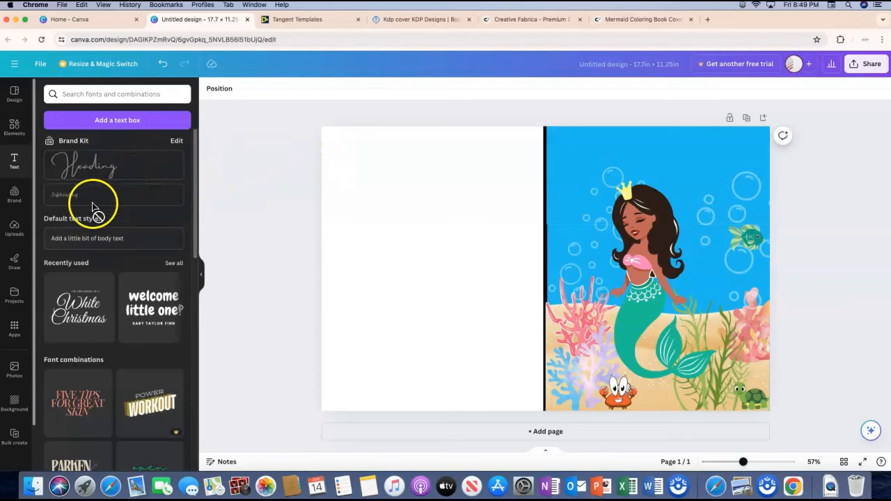
pyautogui.moveTo(86, 169); pyautogui.dragTo(83, 175)
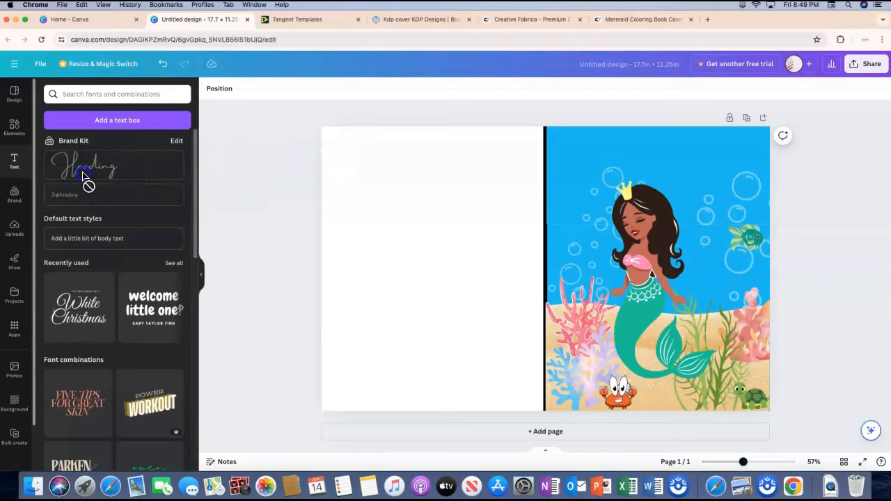
pyautogui.click(101, 128)
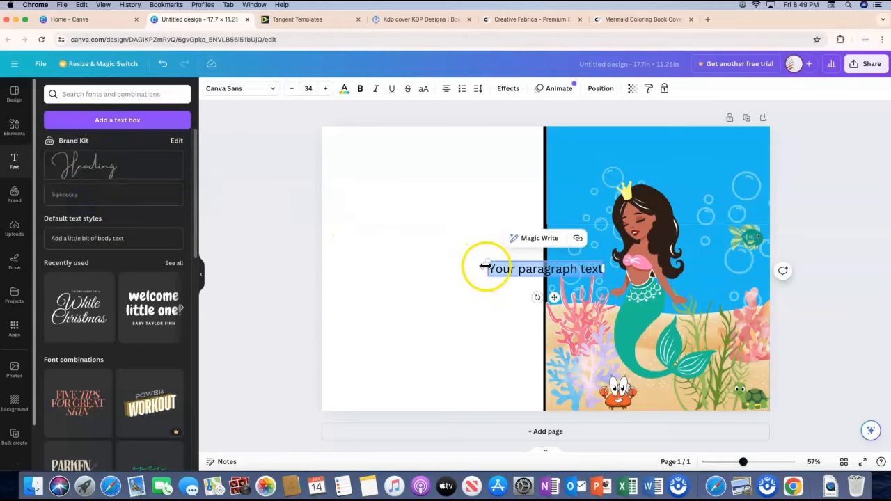
pyautogui.moveTo(487, 261); pyautogui.dragTo(346, 240)
# Step: Replace the placeholder text with "Mermaid" on the first line and "Activity Book" on the second
pyautogui.doubleClick(423, 254)
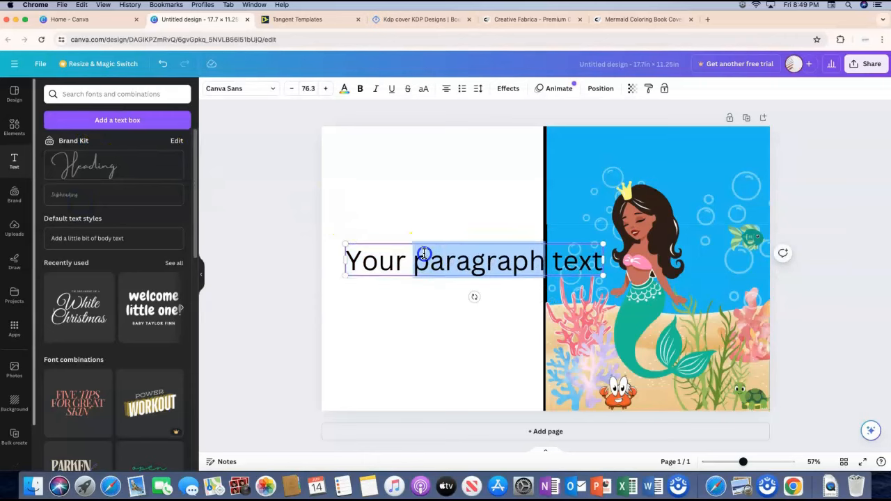
pyautogui.tripleClick(398, 261)
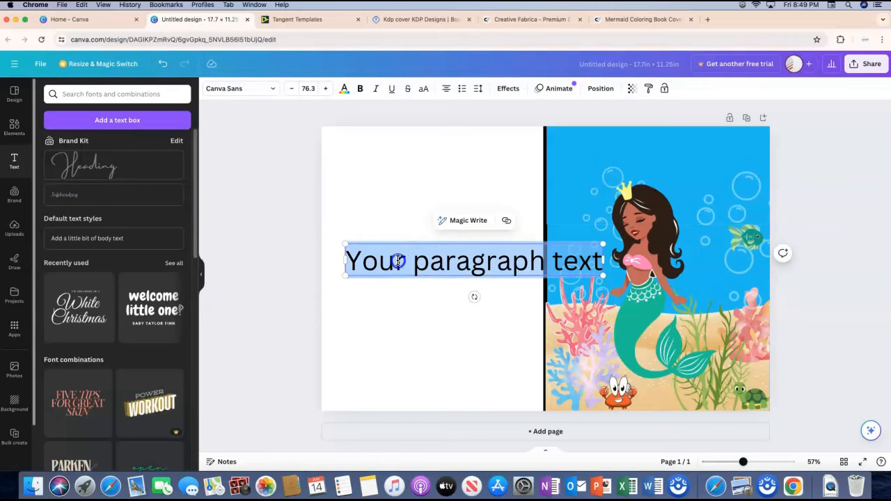
pyautogui.write('mermai')
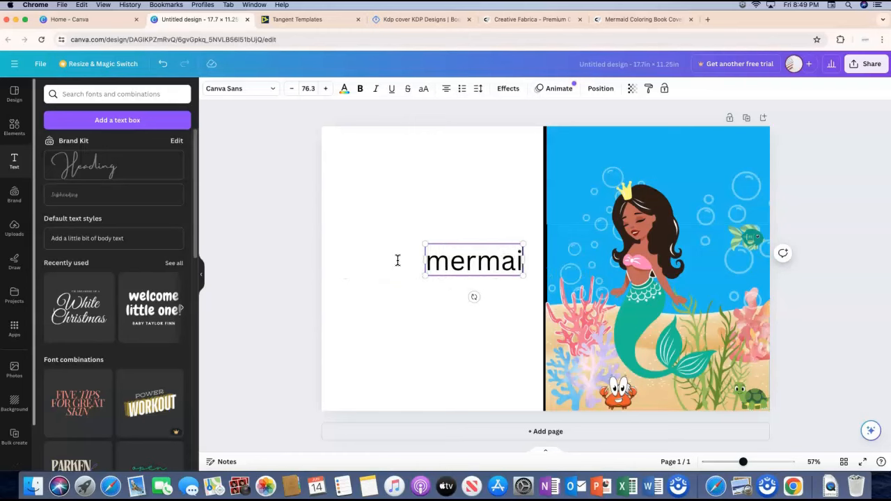
pyautogui.press('BackSpace')
pyautogui.press('BackSpace')
pyautogui.press('BackSpace')
pyautogui.press('BackSpace')
pyautogui.press('BackSpace')
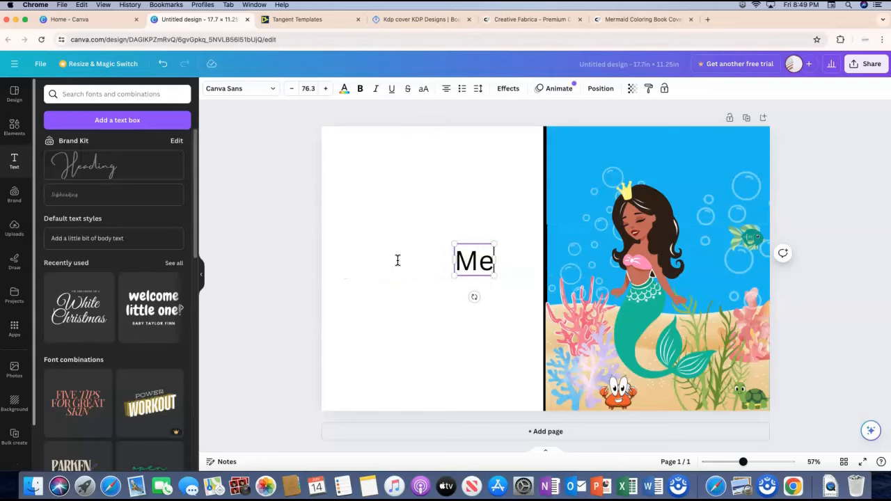
pyautogui.write('ermaid Acticvi')
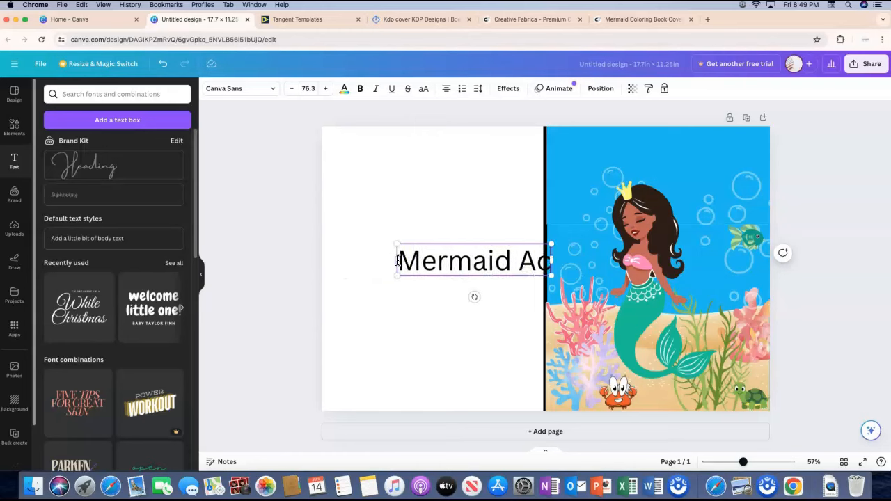
pyautogui.press('BackSpace')
pyautogui.press('BackSpace')
pyautogui.press('BackSpace')
pyautogui.write('vi')
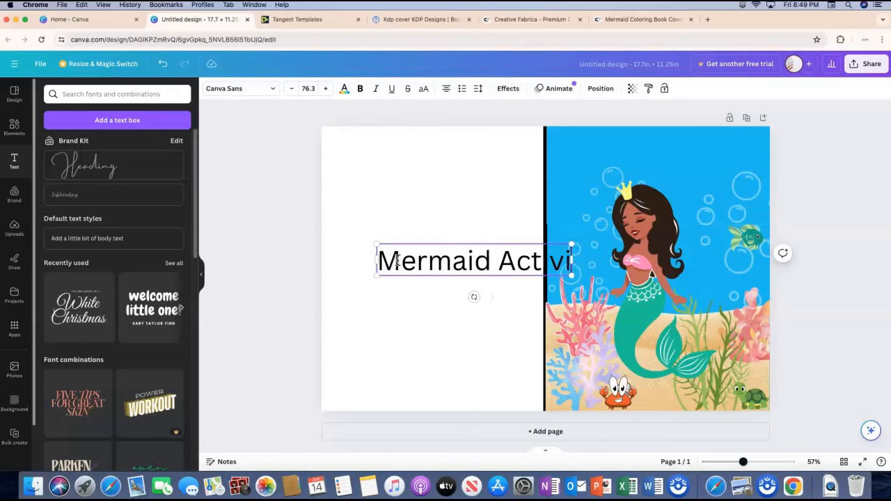
pyautogui.write('ty Bi')
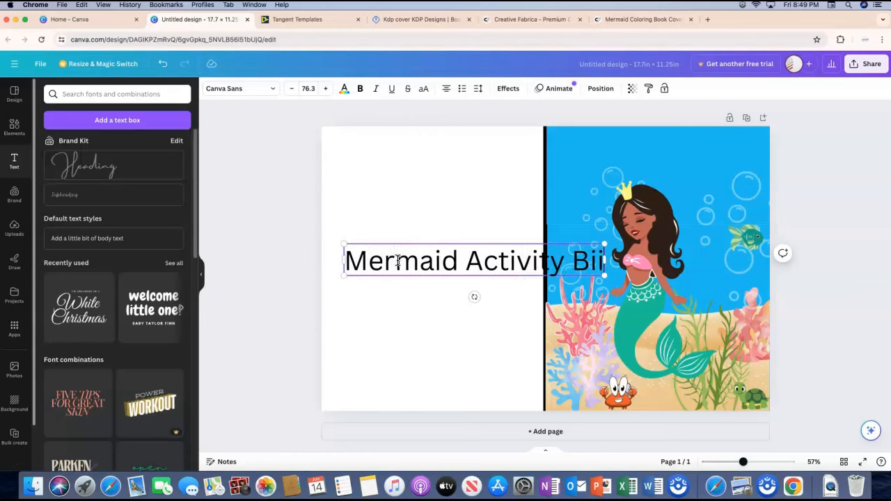
pyautogui.press('BackSpace')
pyautogui.press('BackSpace')
pyautogui.press('BackSpace')
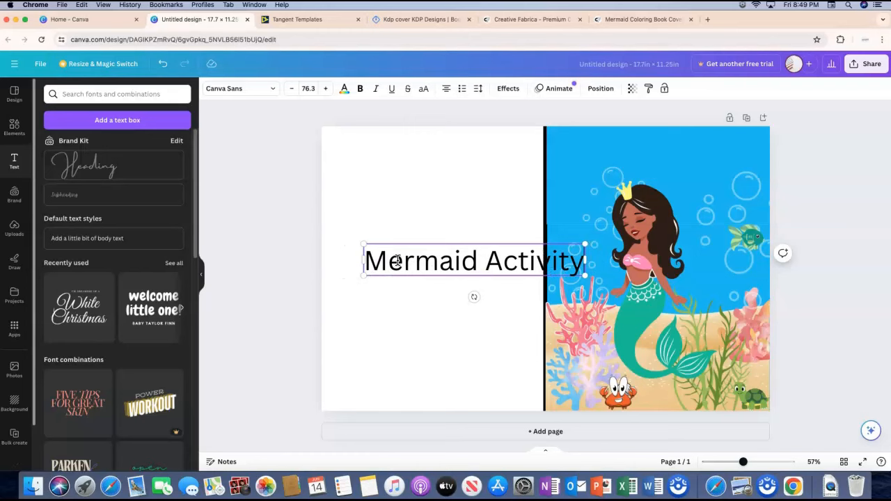
pyautogui.press('BackSpace')
pyautogui.press('BackSpace')
pyautogui.press('BackSpace')
pyautogui.press('BackSpace')
pyautogui.press('BackSpace')
pyautogui.press('BackSpace')
pyautogui.press('BackSpace')
pyautogui.press('BackSpace')
pyautogui.press('BackSpace')
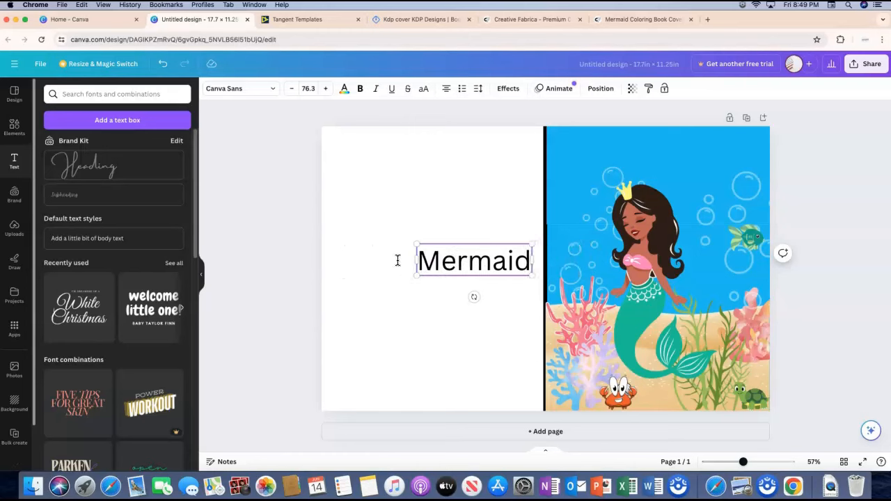
pyautogui.write('Activity')
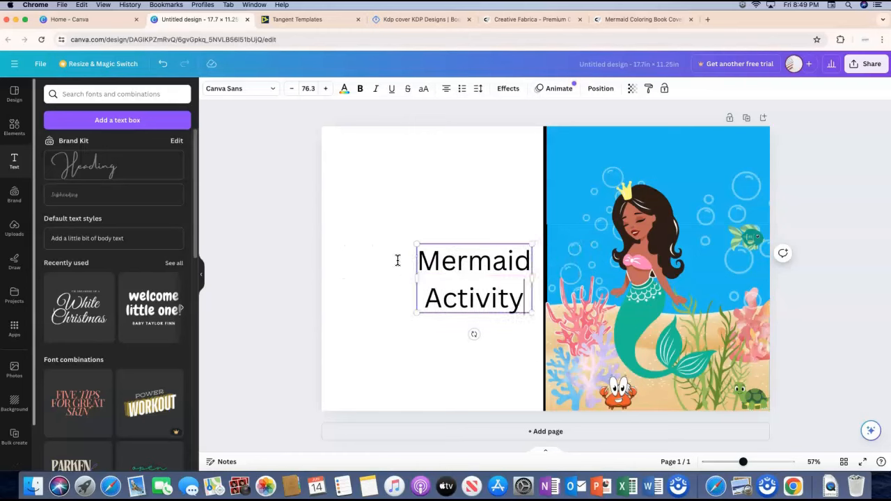
pyautogui.write(' Book')
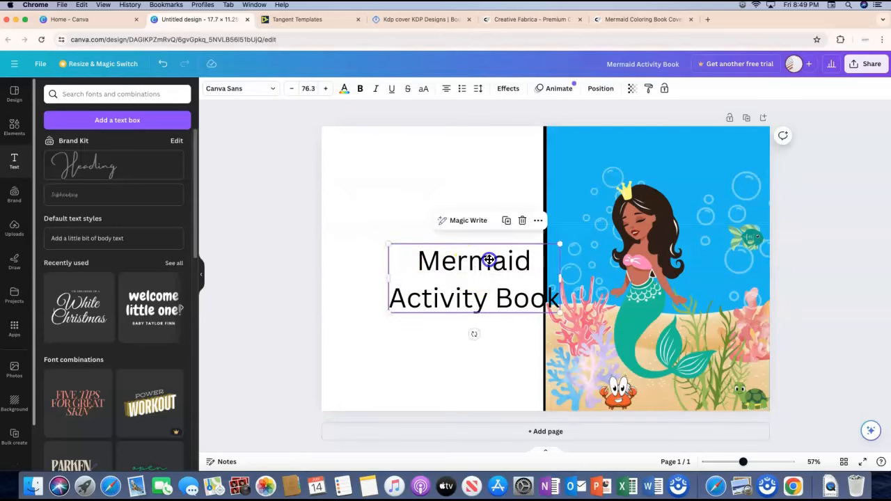
# Step: Move the title to the upper part of the front cover, and shrink and lower the mermaid to sit beneath it
pyautogui.moveTo(490, 258); pyautogui.dragTo(660, 155)
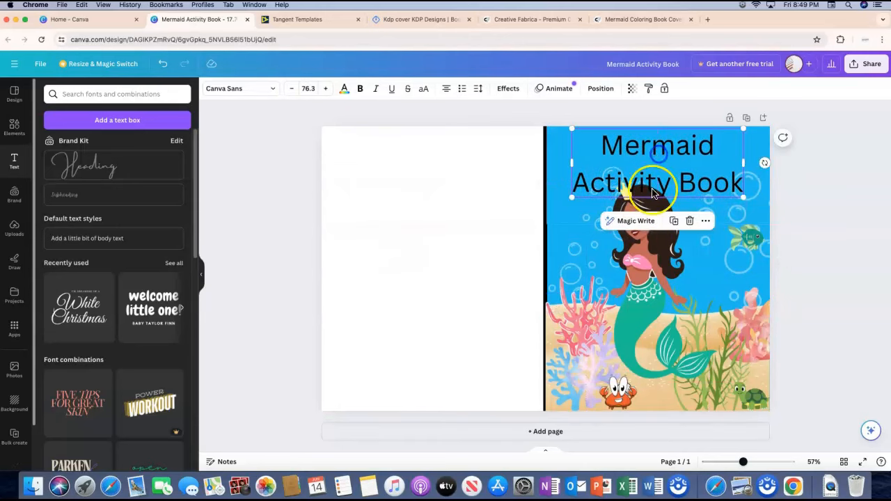
pyautogui.click(647, 273)
pyautogui.moveTo(722, 383); pyautogui.dragTo(701, 354)
pyautogui.moveTo(640, 253); pyautogui.dragTo(648, 270)
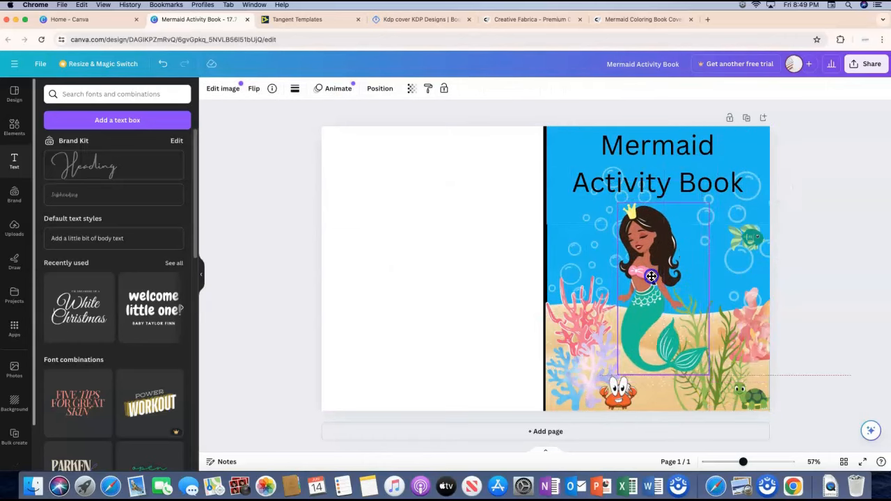
# Step: Enlarge the title text to about size 82.1 and browse the available fonts for it
pyautogui.click(673, 157)
pyautogui.moveTo(572, 197); pyautogui.dragTo(558, 203)
pyautogui.click(263, 93)
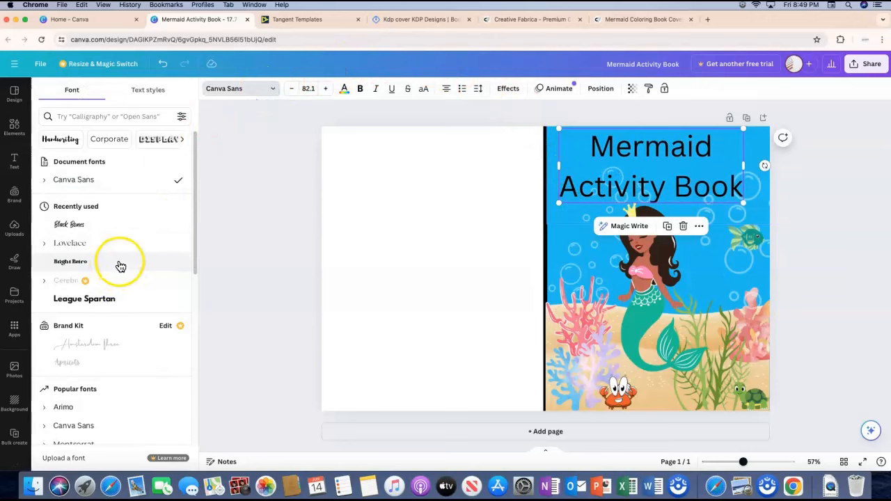
pyautogui.scroll(-3, 134, 261)
pyautogui.scroll(-6, 136, 263)
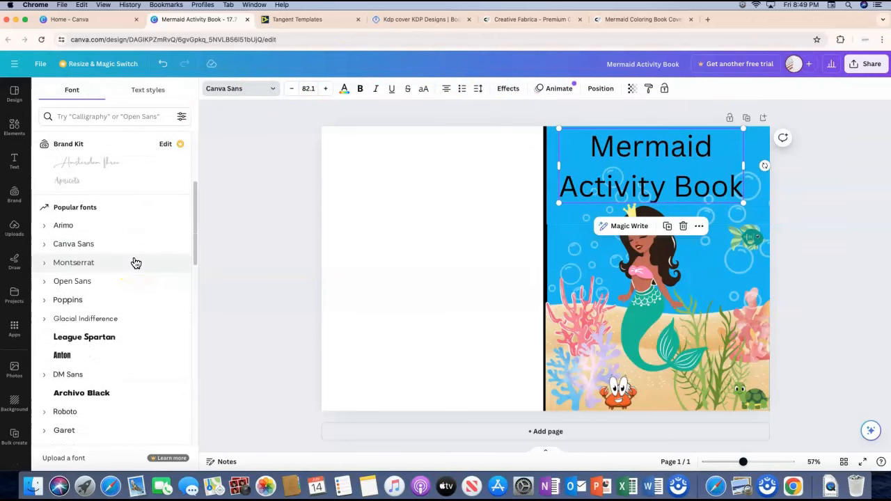
pyautogui.scroll(-3, 136, 263)
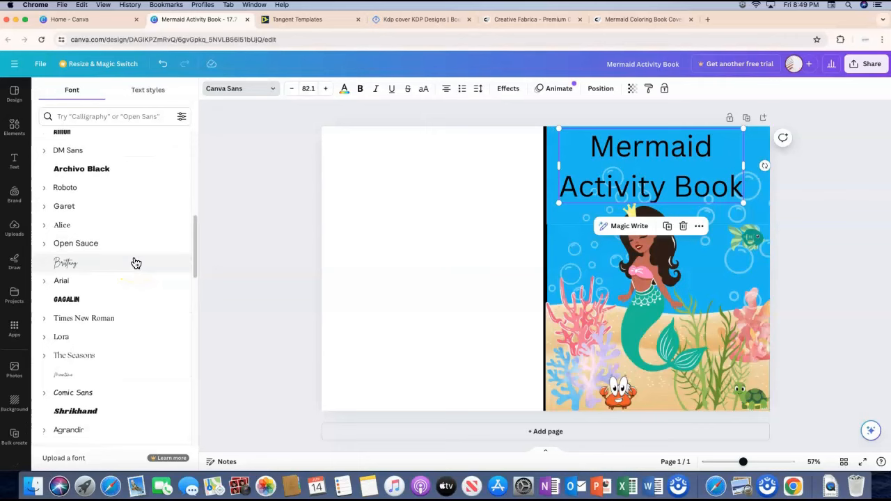
pyautogui.scroll(-5, 135, 263)
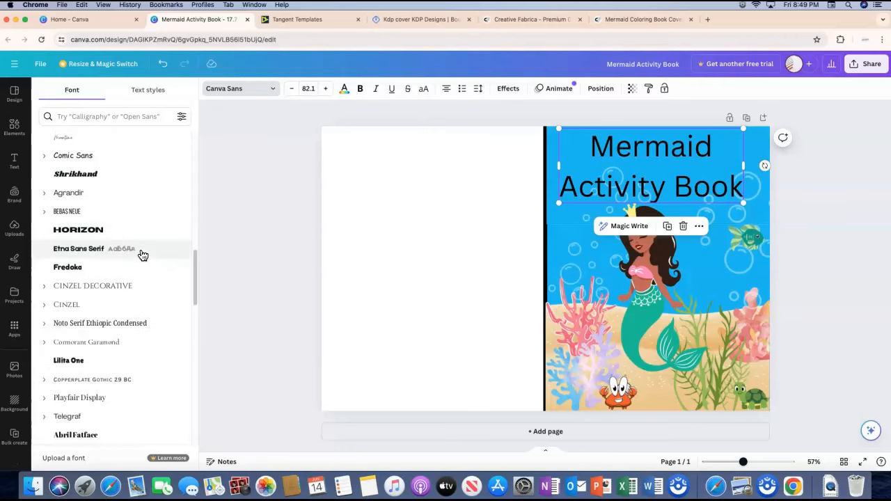
pyautogui.scroll(-2, 142, 255)
pyautogui.scroll(-5, 142, 254)
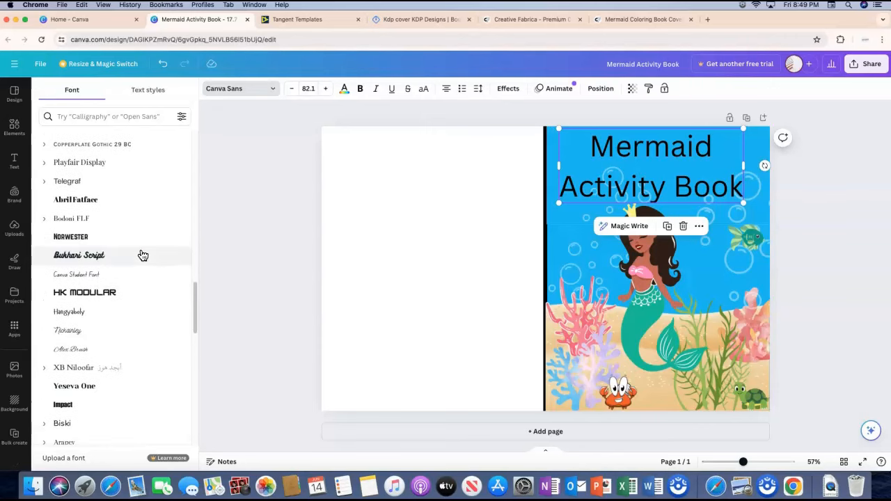
# Step: Search the fonts for "handwriting" and apply Finger Paint to the title
pyautogui.click(124, 117)
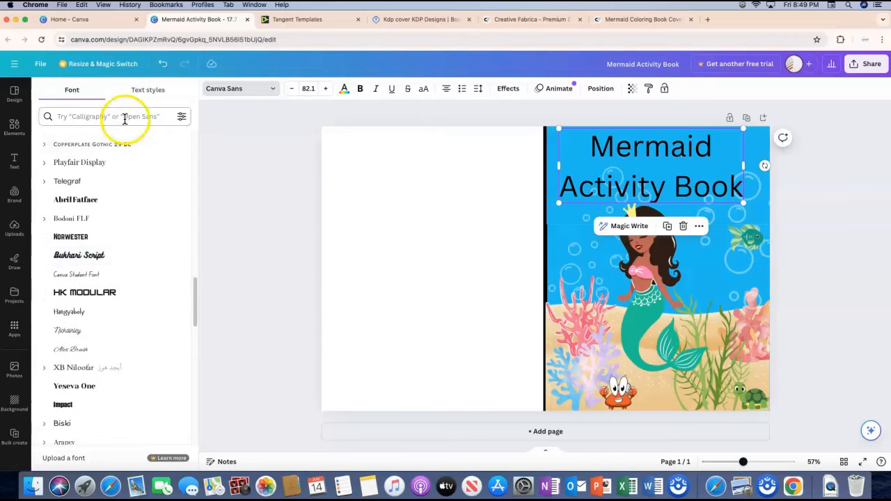
pyautogui.write('handwri')
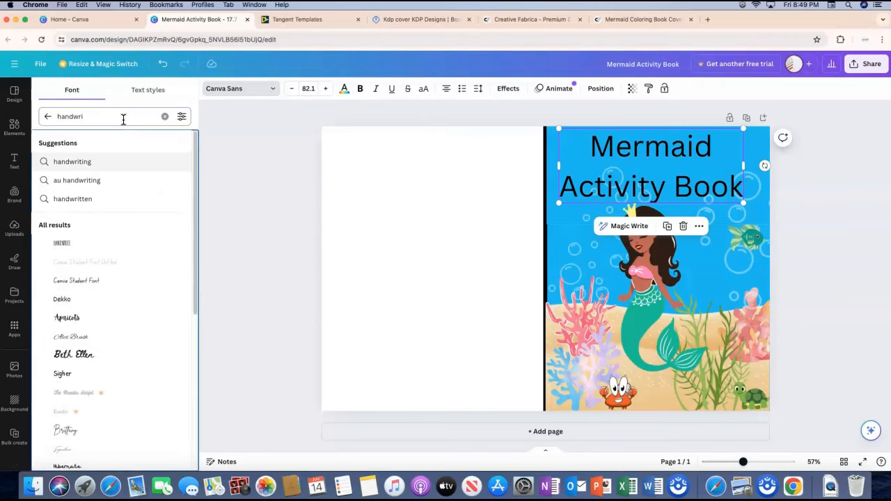
pyautogui.press('Return')
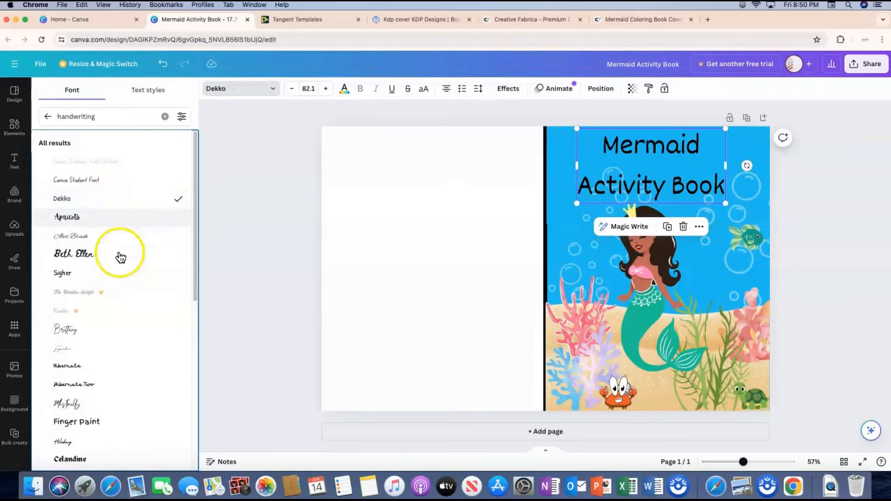
pyautogui.click(122, 422)
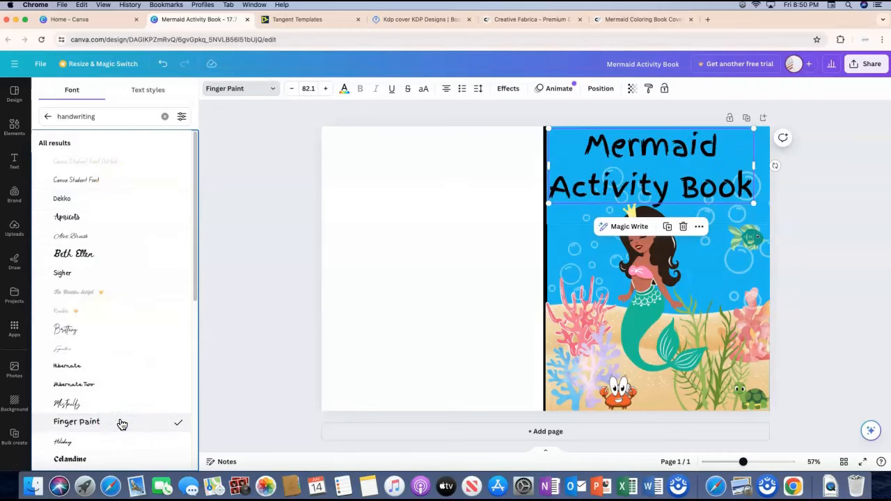
# Step: Browse the handwriting fonts and try More Sugar, Over The Rainbow and One Little Font on the title
pyautogui.scroll(-2, 127, 358)
pyautogui.scroll(-6, 129, 357)
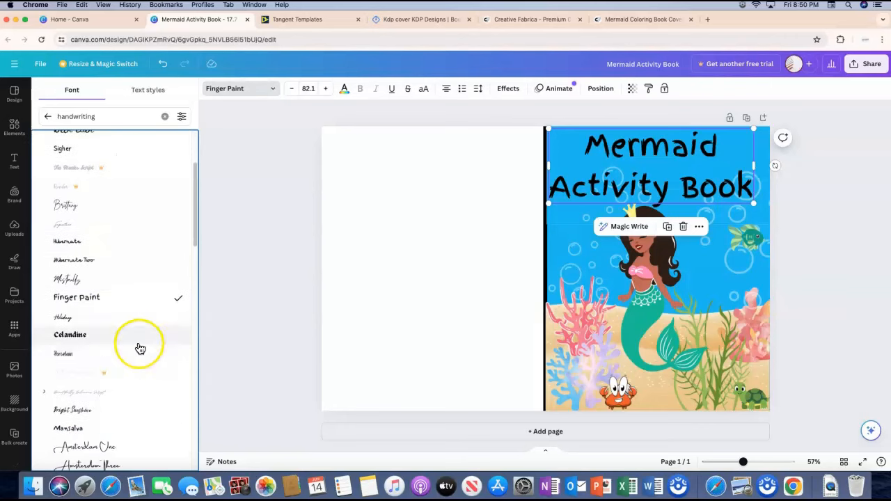
pyautogui.scroll(-7, 140, 348)
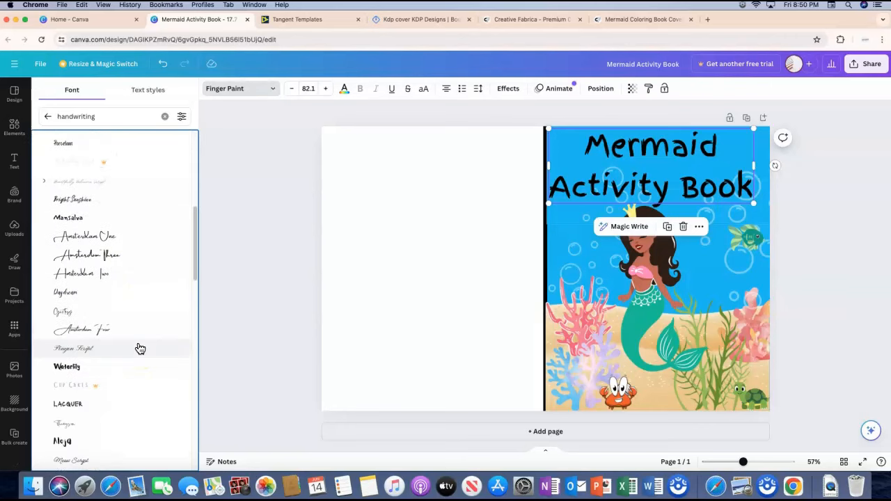
pyautogui.scroll(-3, 140, 348)
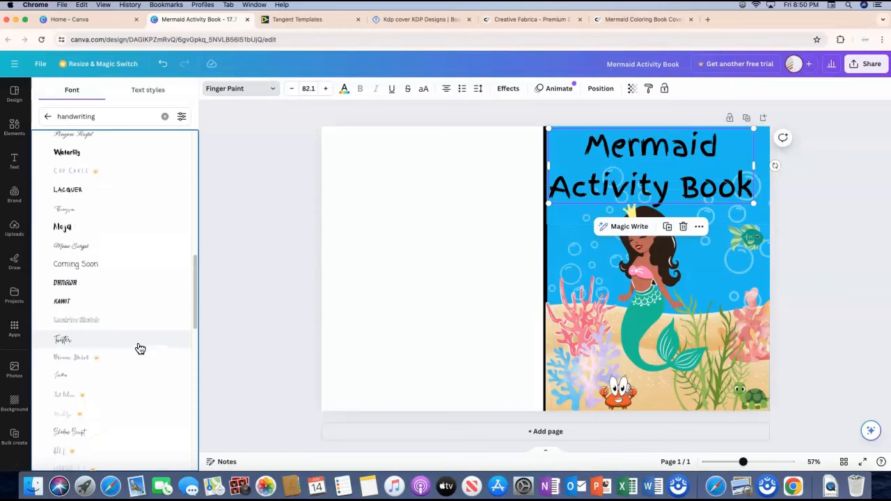
pyautogui.scroll(-9, 139, 348)
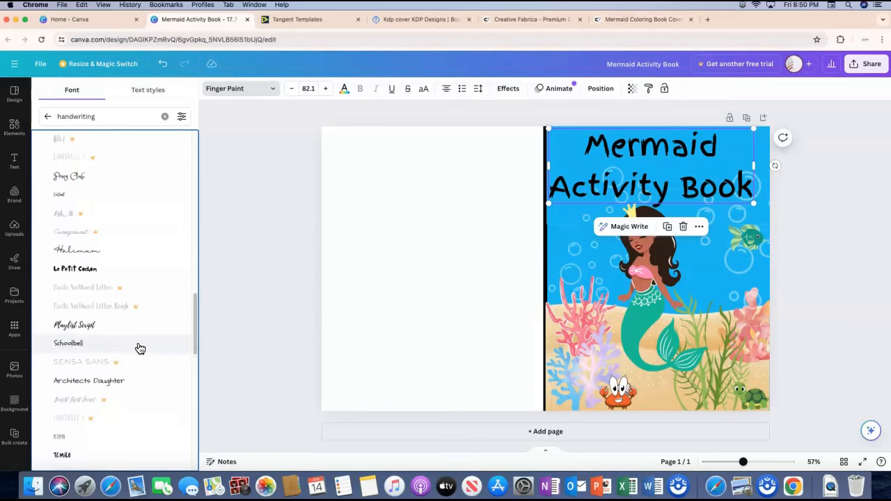
pyautogui.scroll(-5, 140, 348)
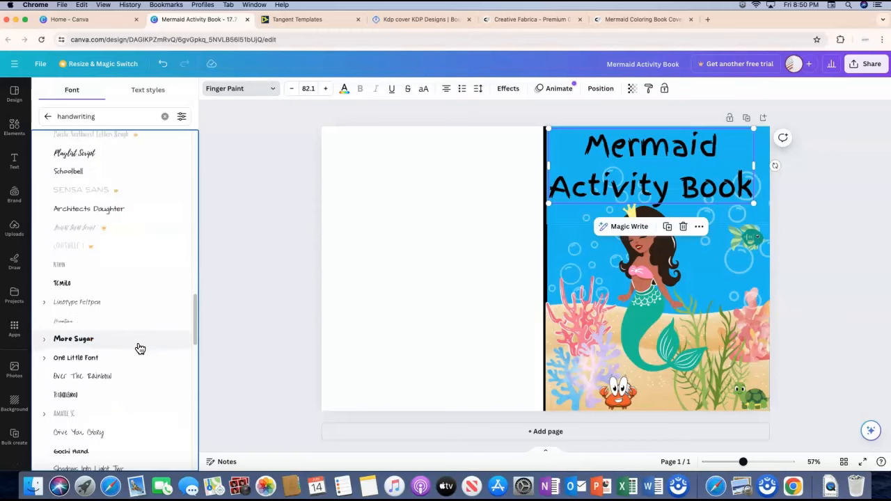
pyautogui.click(138, 345)
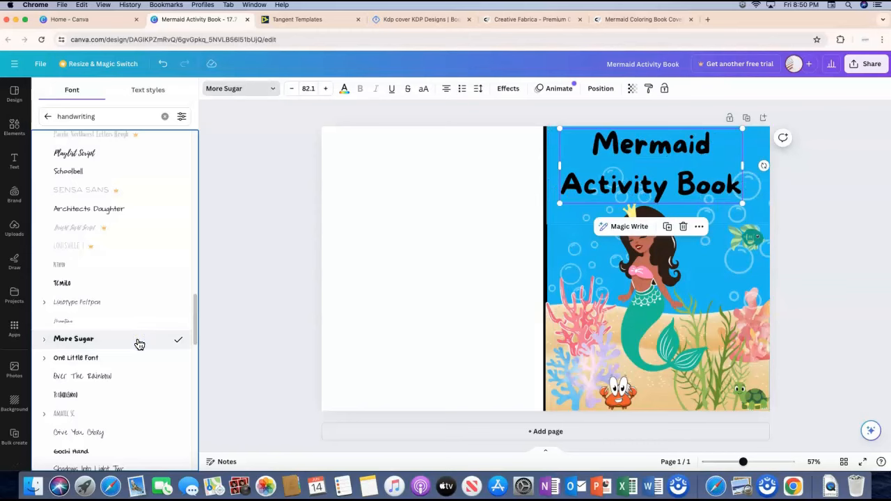
pyautogui.click(118, 373)
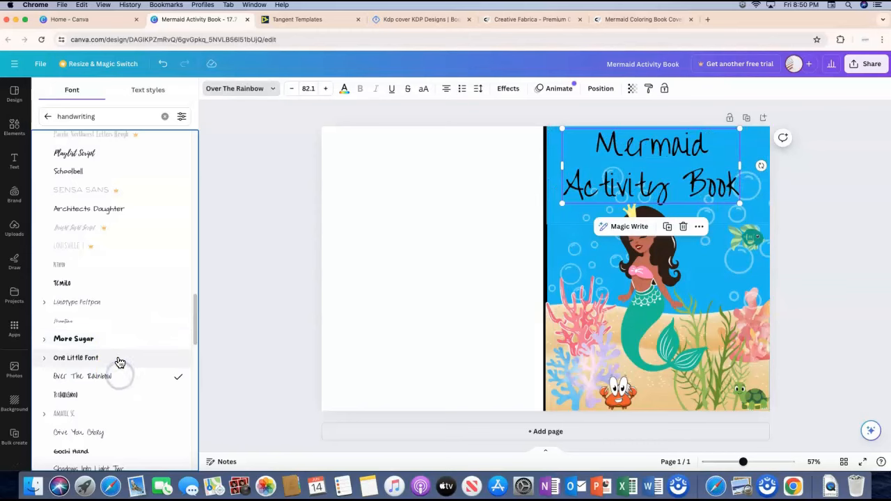
pyautogui.click(116, 359)
pyautogui.scroll(-2, 115, 402)
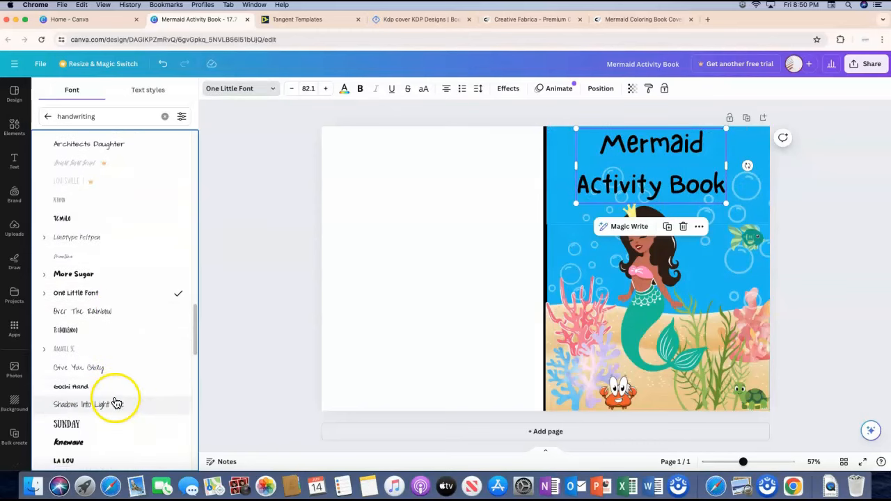
# Step: Try Knewave and Bright Sunshine Caps on the title, and settle on the Sunday font
pyautogui.scroll(-2, 125, 379)
pyautogui.click(117, 383)
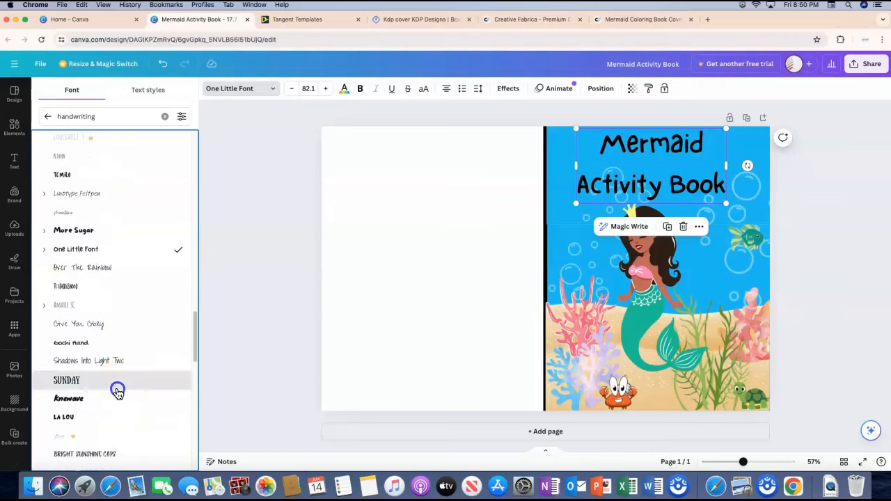
pyautogui.click(117, 399)
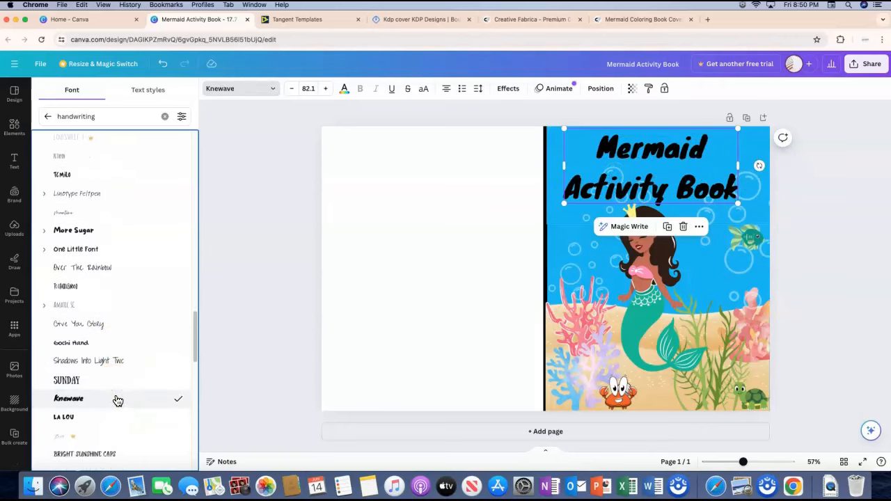
pyautogui.click(123, 453)
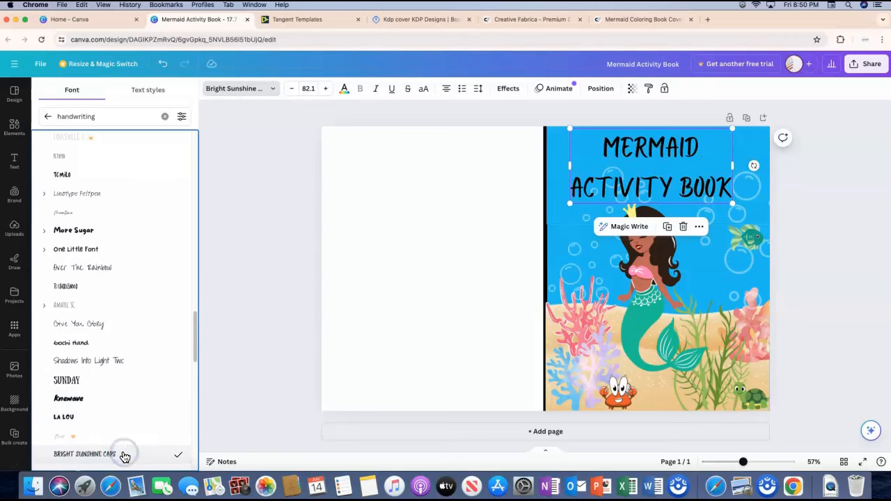
pyautogui.click(95, 398)
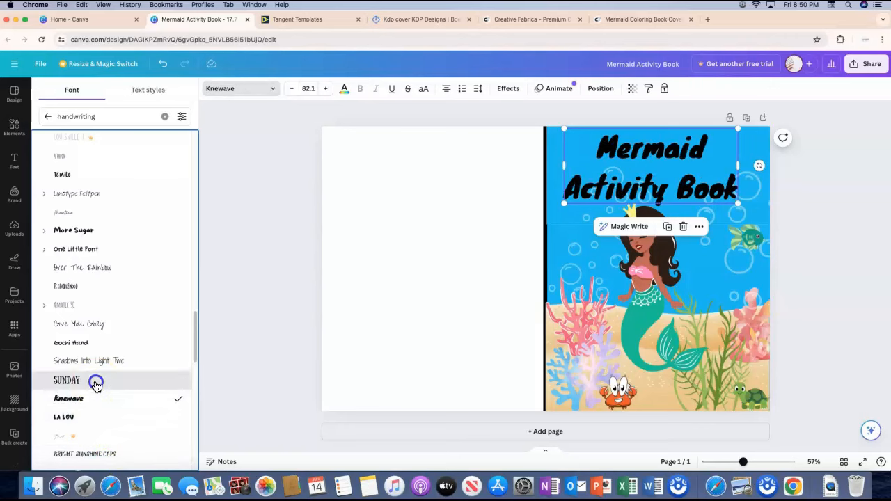
pyautogui.click(96, 384)
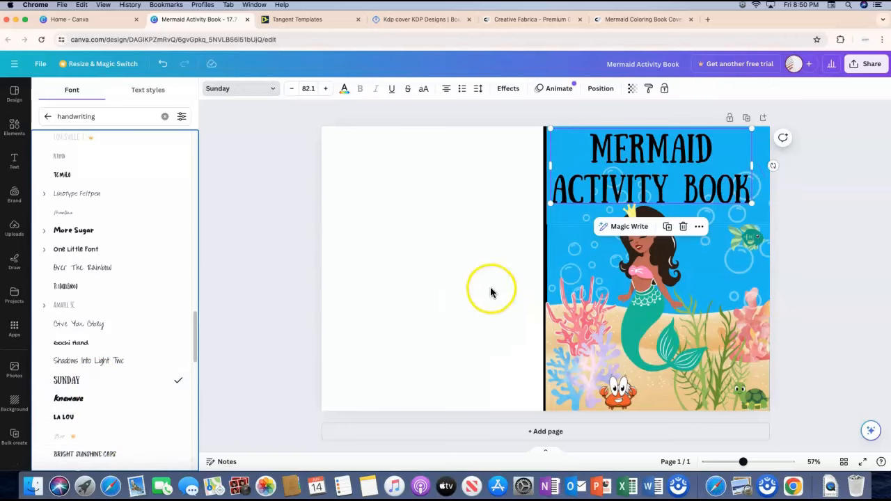
pyautogui.click(825, 248)
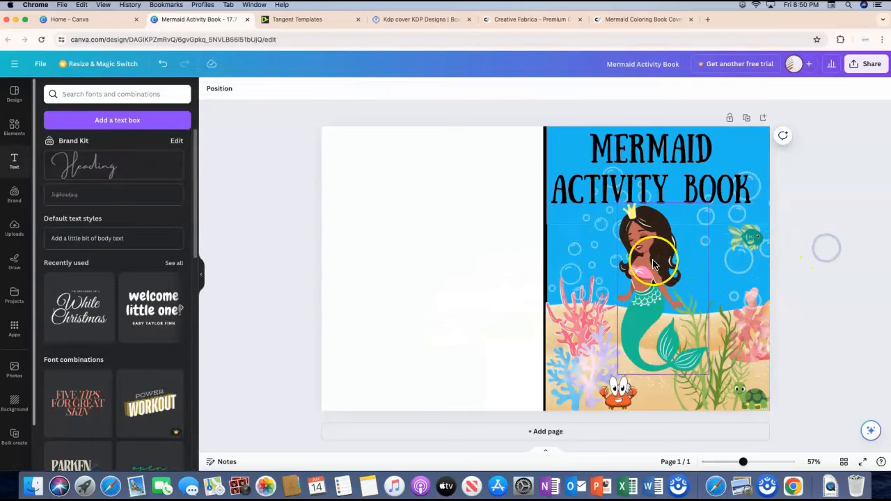
# Step: Move the mermaid slightly lower on the front cover, leaving a gap between her crown and the title
pyautogui.moveTo(653, 269); pyautogui.dragTo(658, 276)
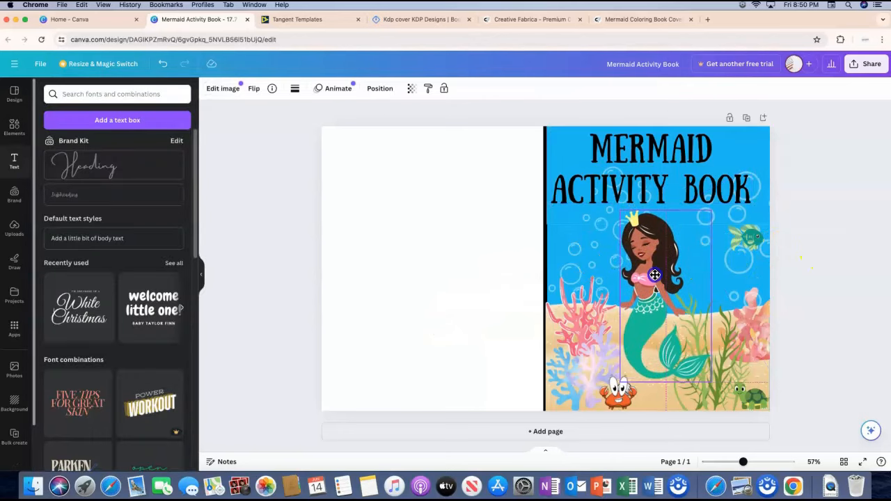
pyautogui.click(805, 278)
pyautogui.moveTo(564, 249); pyautogui.dragTo(554, 281)
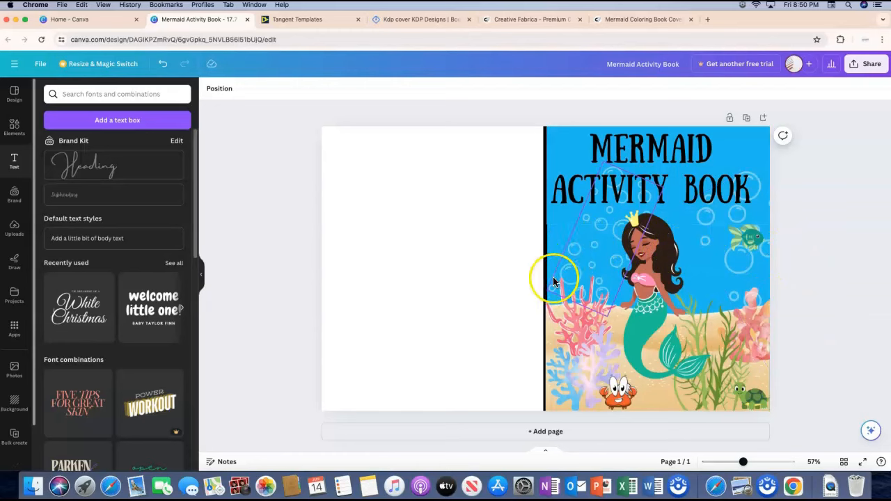
# Step: Reposition the title so it is centered horizontally on the front cover
pyautogui.click(478, 271)
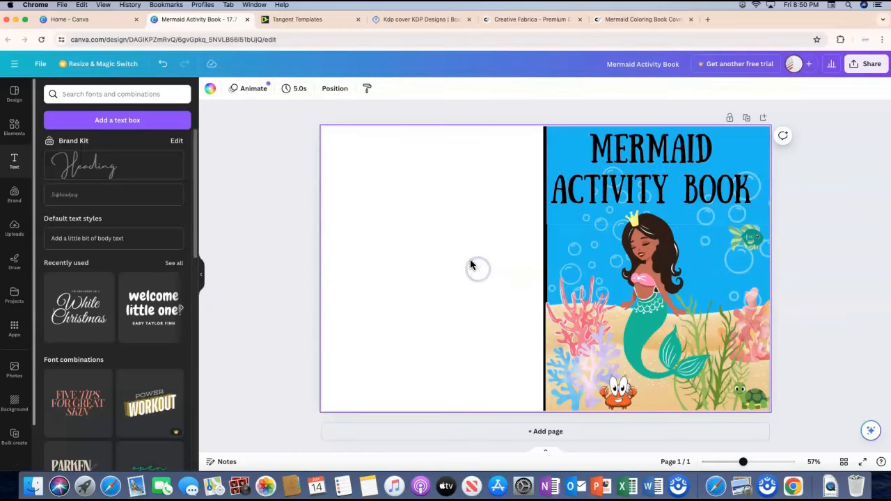
pyautogui.click(209, 90)
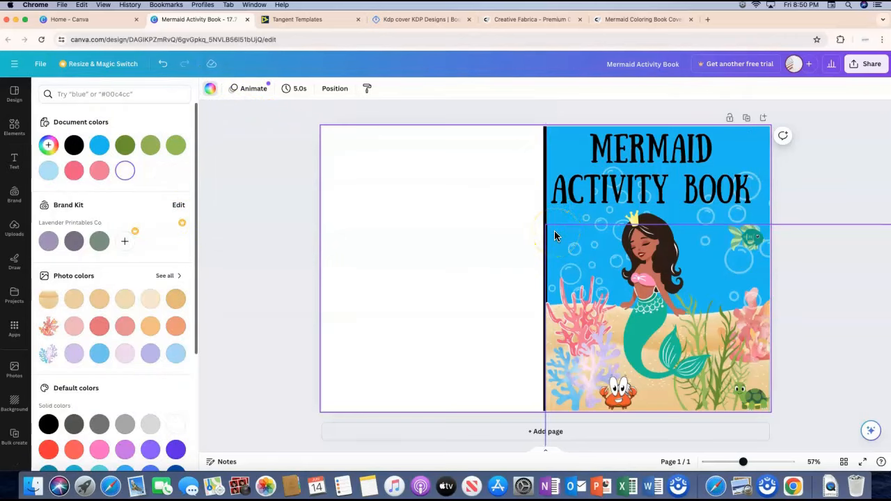
pyautogui.click(550, 143)
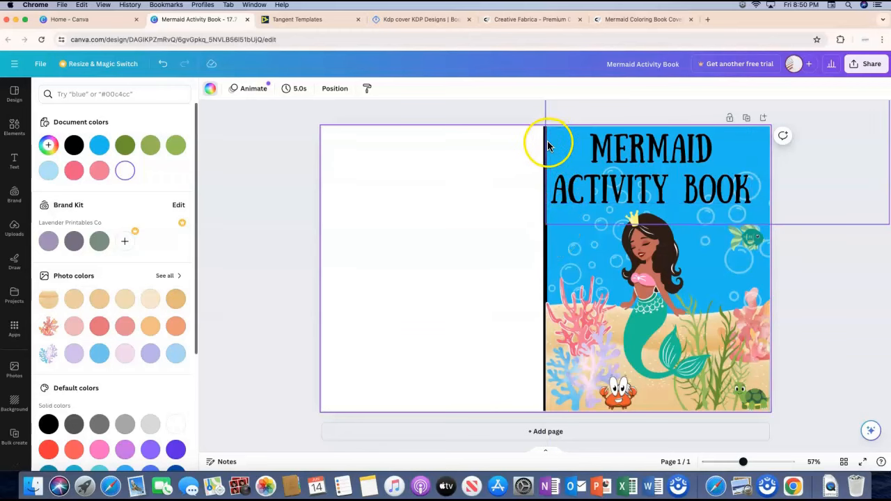
pyautogui.moveTo(551, 145); pyautogui.dragTo(577, 144)
pyautogui.click(560, 160)
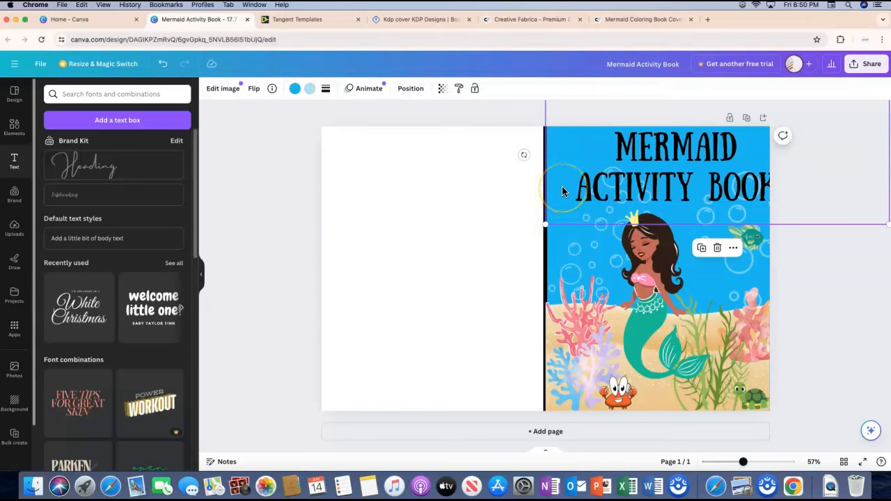
pyautogui.moveTo(674, 167); pyautogui.dragTo(656, 170)
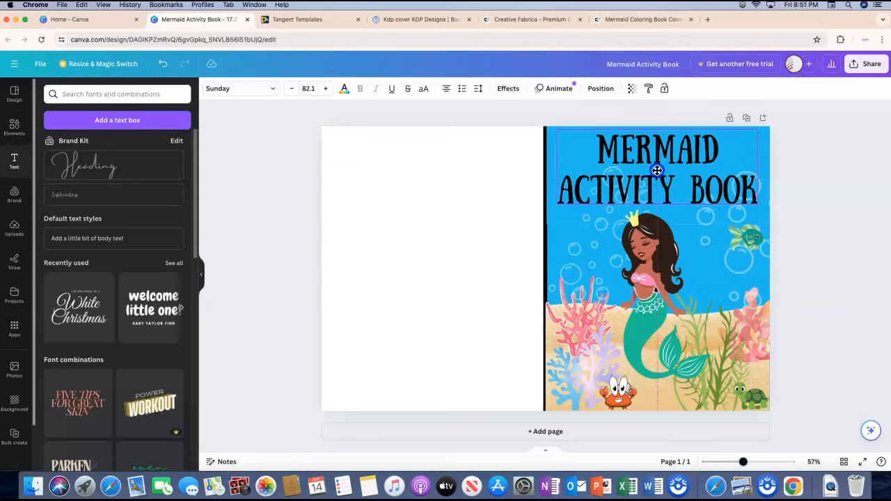
# Step: Set the page background to the bright blue document color that matches the front cover's water
pyautogui.click(492, 181)
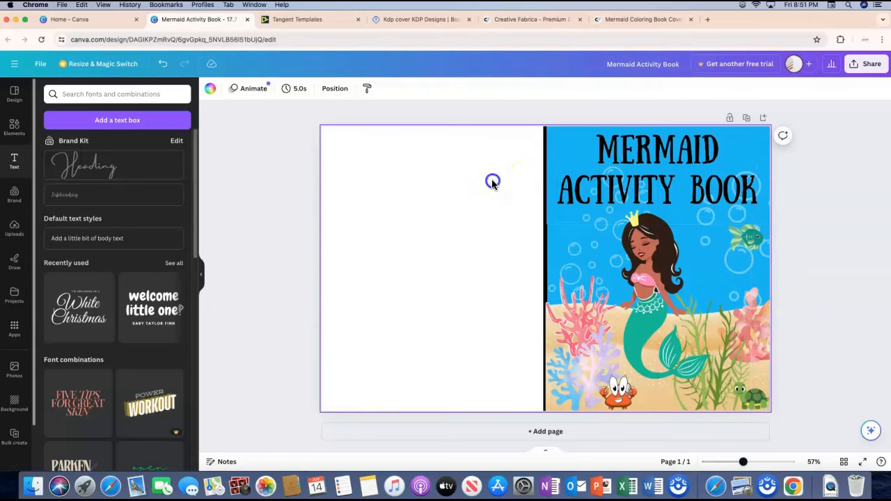
pyautogui.click(213, 93)
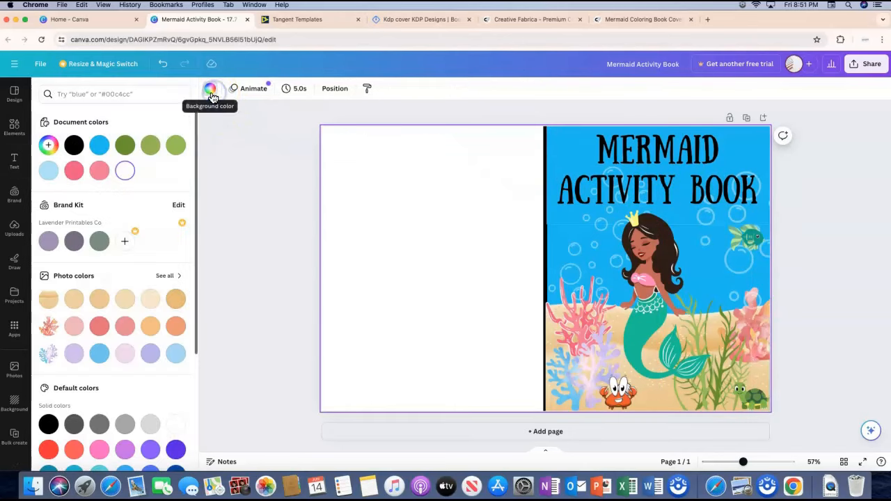
pyautogui.scroll(-2, 99, 300)
pyautogui.click(98, 298)
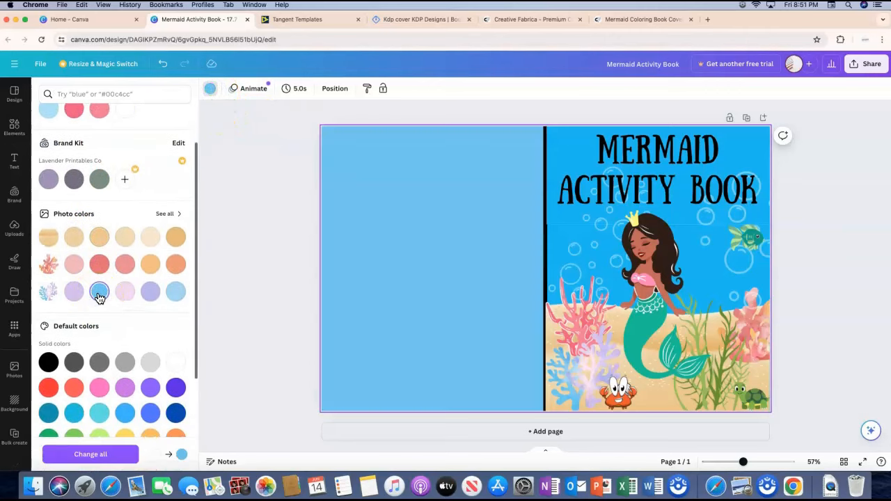
pyautogui.scroll(2, 98, 278)
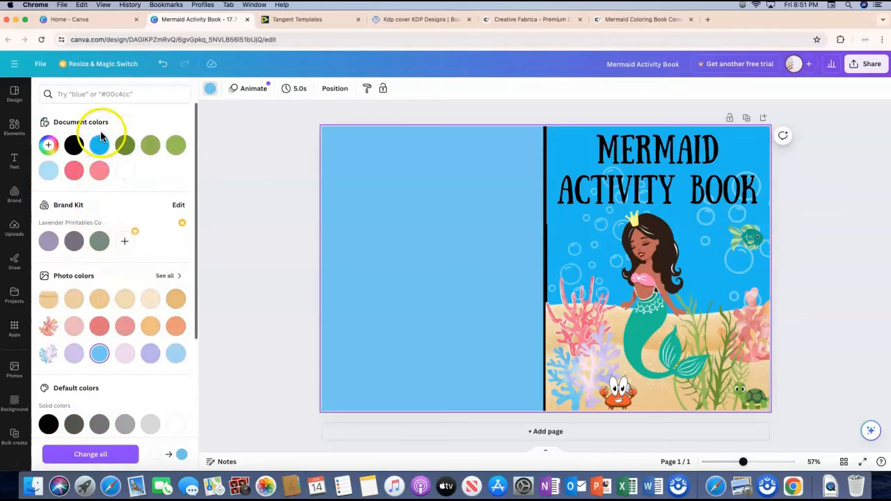
pyautogui.click(99, 144)
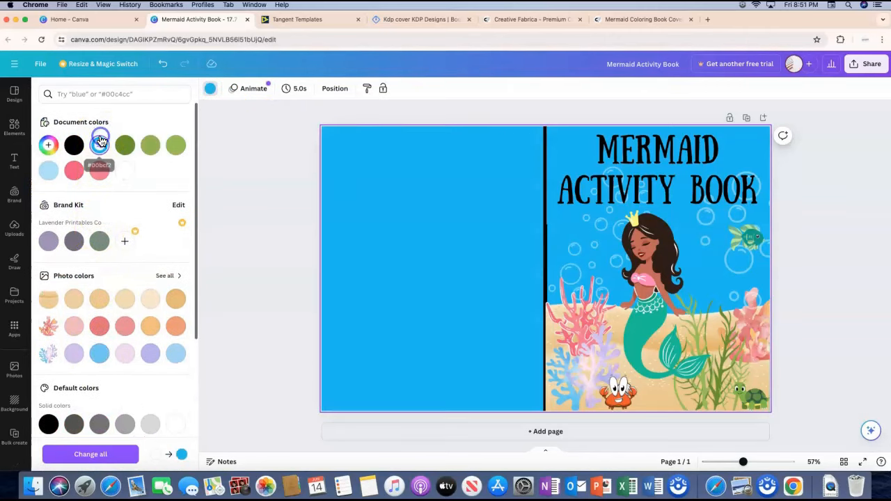
pyautogui.click(302, 208)
# Step: Duplicate the front cover's bubbles onto the back cover, enlarge the copy and place it along the outer edge
pyautogui.click(592, 248)
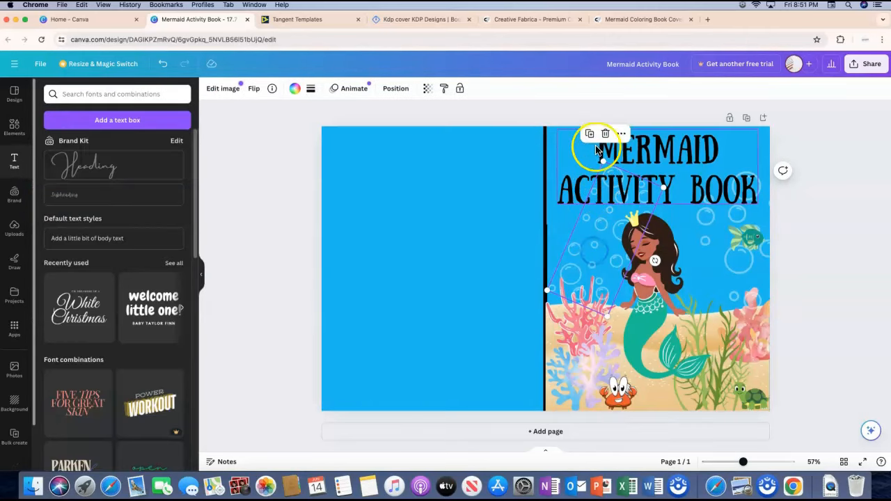
pyautogui.moveTo(606, 255); pyautogui.dragTo(383, 232)
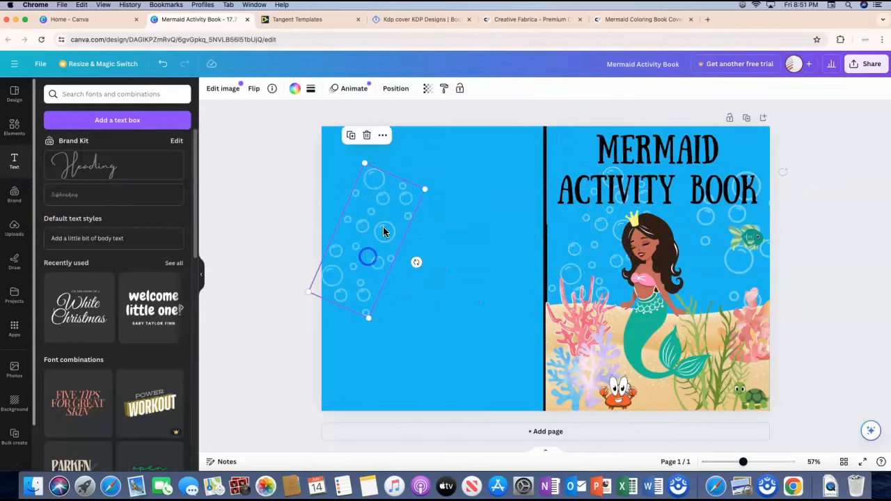
pyautogui.moveTo(424, 188); pyautogui.dragTo(560, 67)
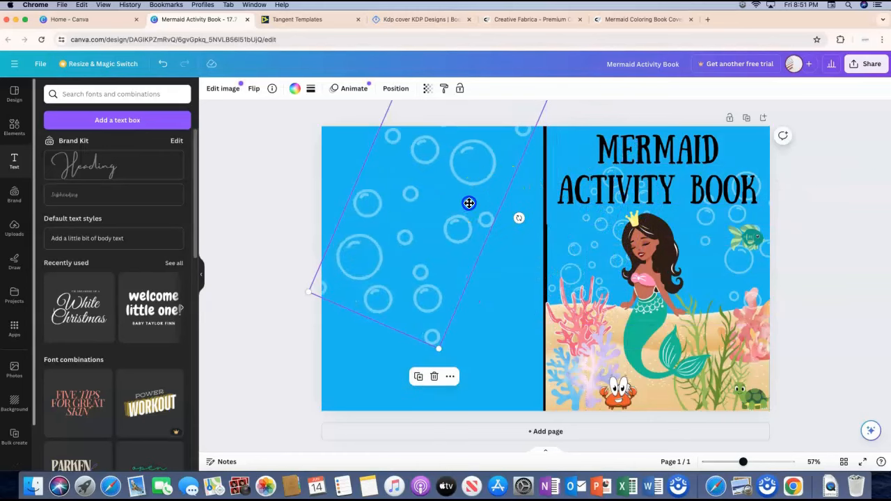
pyautogui.moveTo(469, 202); pyautogui.dragTo(387, 262)
pyautogui.click(233, 235)
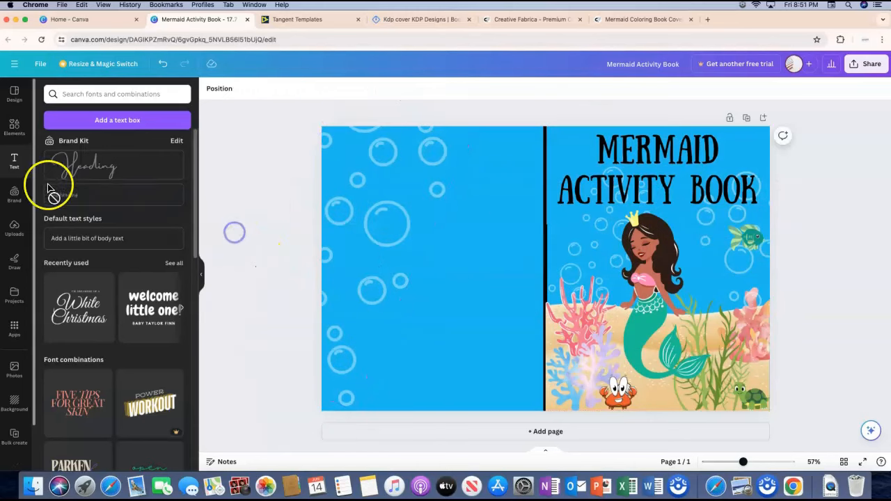
# Step: Add the group of four blue fish from the fish graphics, shrink it and place it mid-height on the back cover
pyautogui.click(14, 126)
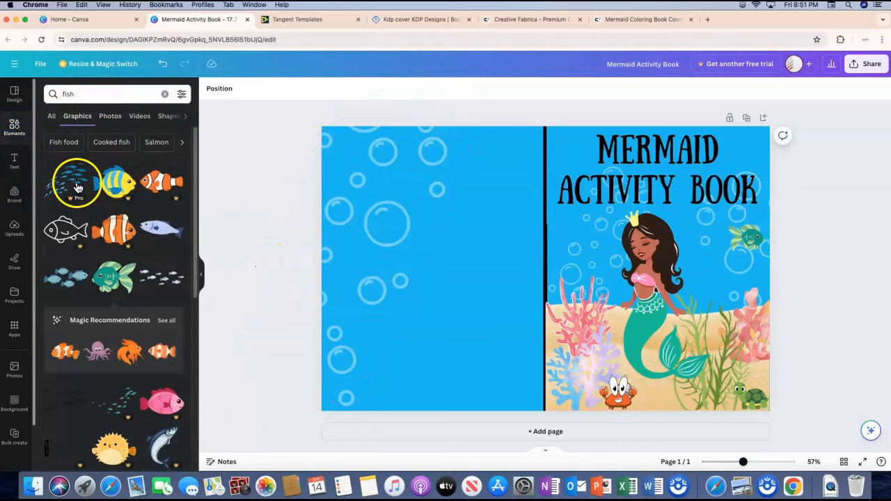
pyautogui.click(68, 275)
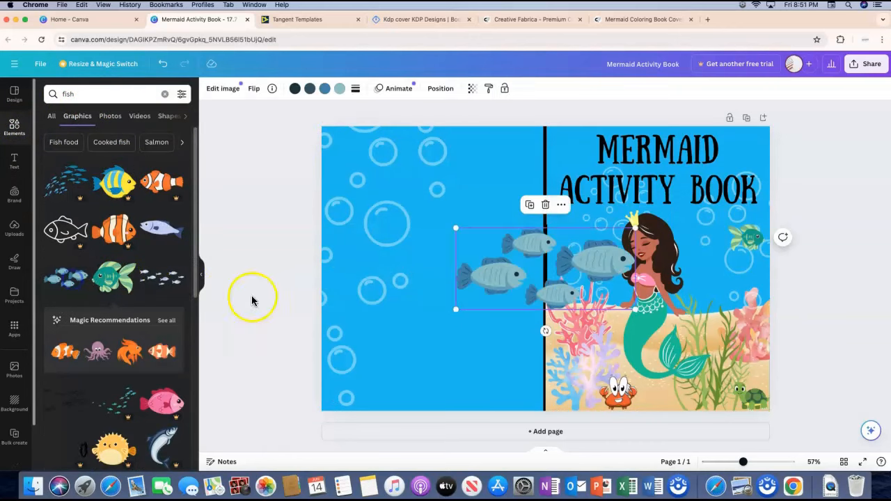
pyautogui.moveTo(545, 268); pyautogui.dragTo(443, 255)
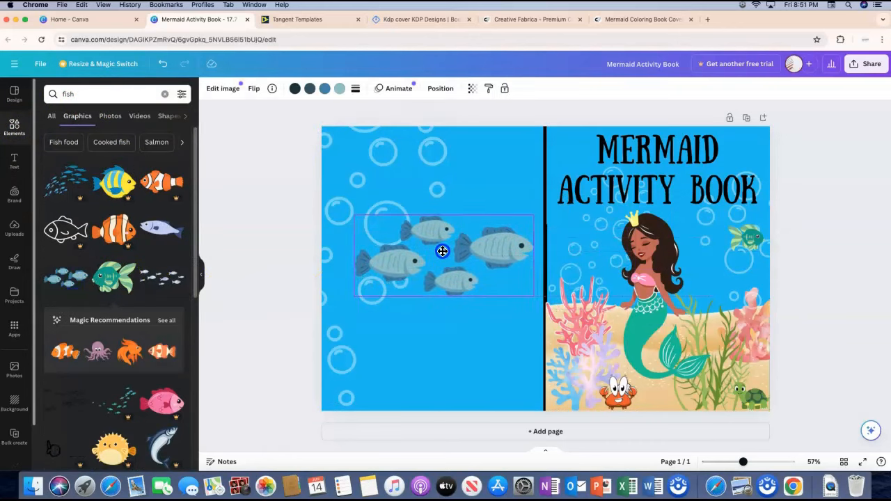
pyautogui.moveTo(535, 213); pyautogui.dragTo(503, 232)
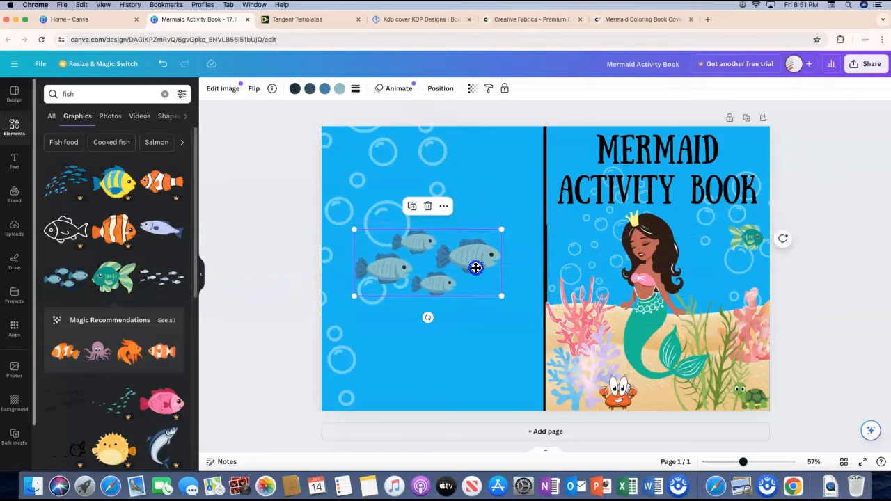
pyautogui.moveTo(475, 264); pyautogui.dragTo(493, 281)
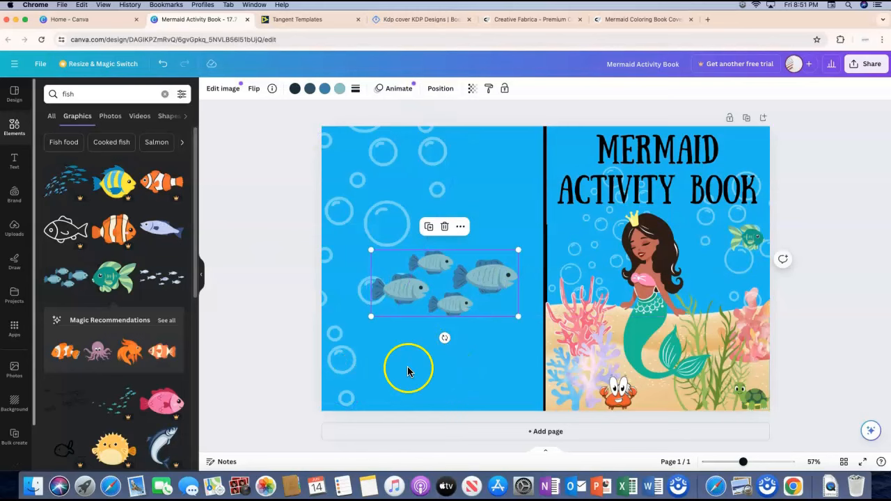
# Step: Enlarge the blue fish group on the back cover to 6.86 by 3.11 in and fade it to about 55 transparency
pyautogui.click(497, 356)
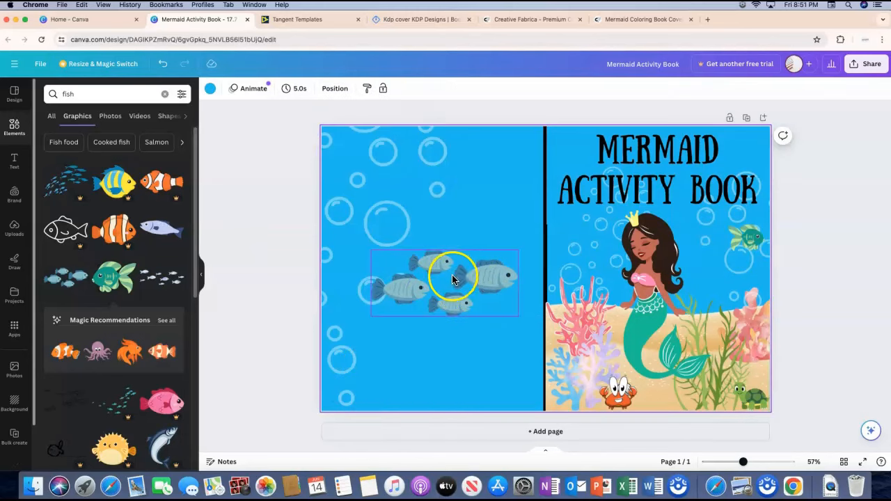
pyautogui.click(479, 269)
pyautogui.moveTo(364, 253); pyautogui.dragTo(337, 248)
pyautogui.click(440, 89)
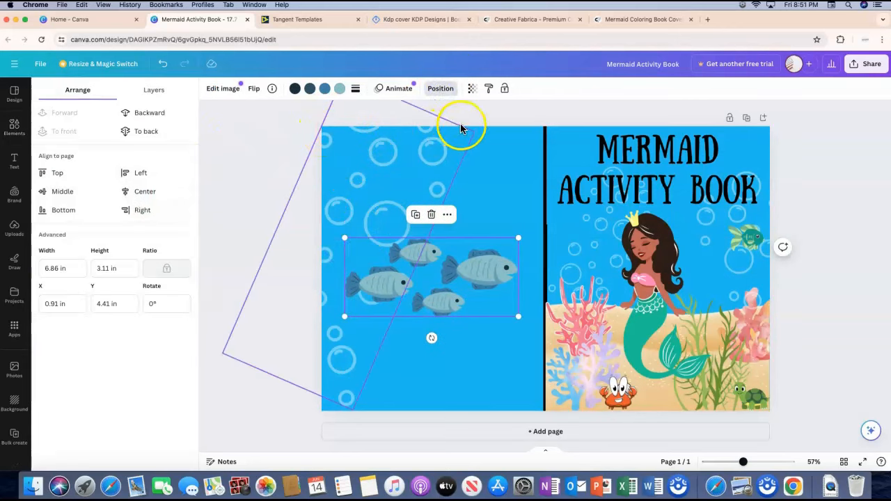
pyautogui.click(472, 89)
pyautogui.moveTo(445, 127); pyautogui.dragTo(418, 136)
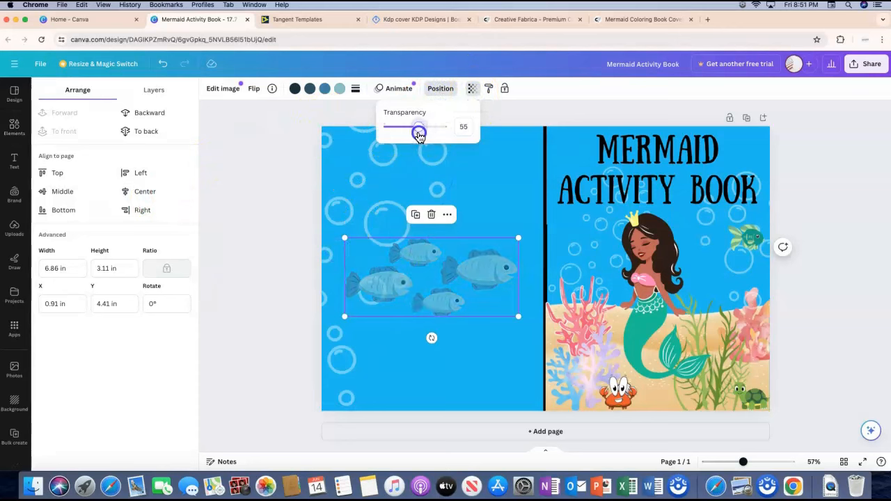
# Step: Set the transparency of the back cover's bubbles to 23
pyautogui.click(370, 205)
pyautogui.click(429, 89)
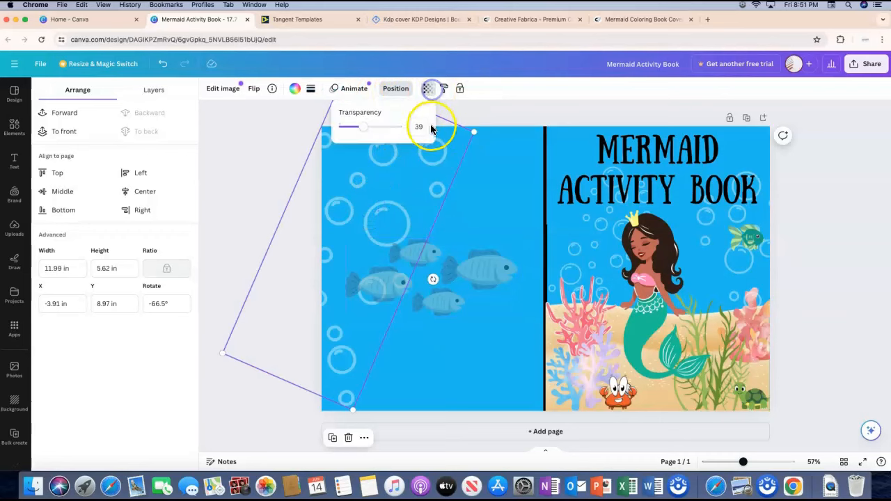
pyautogui.moveTo(402, 128); pyautogui.dragTo(354, 132)
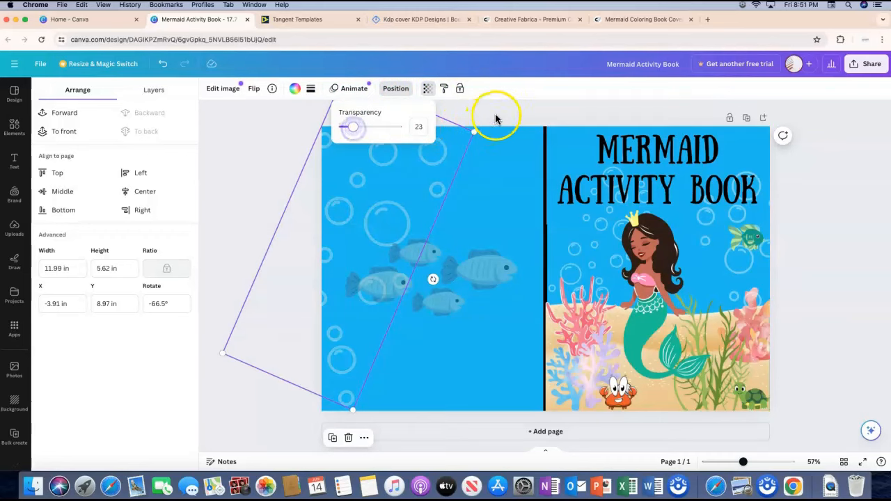
pyautogui.click(495, 117)
pyautogui.click(495, 117)
# Step: Move the fish group slightly on the back cover and tilt it so the fish swim gently upward
pyautogui.click(470, 261)
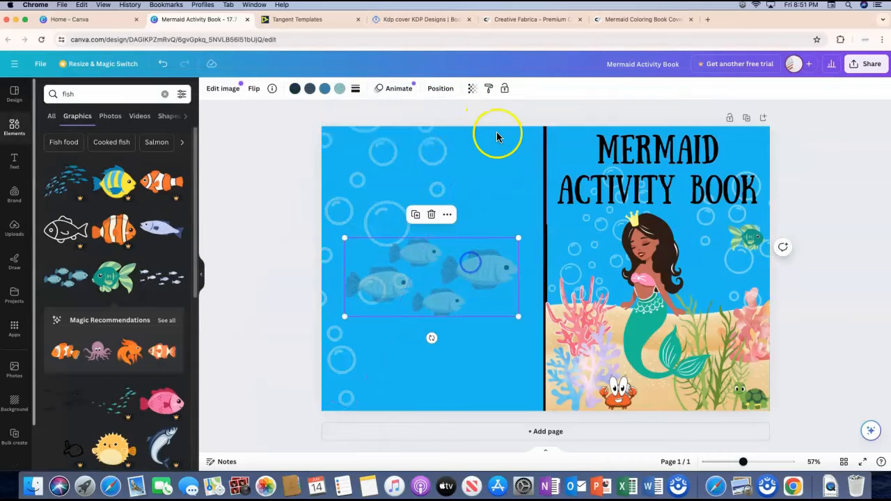
pyautogui.moveTo(466, 269); pyautogui.dragTo(470, 255)
pyautogui.click(442, 275)
pyautogui.moveTo(440, 329); pyautogui.dragTo(447, 325)
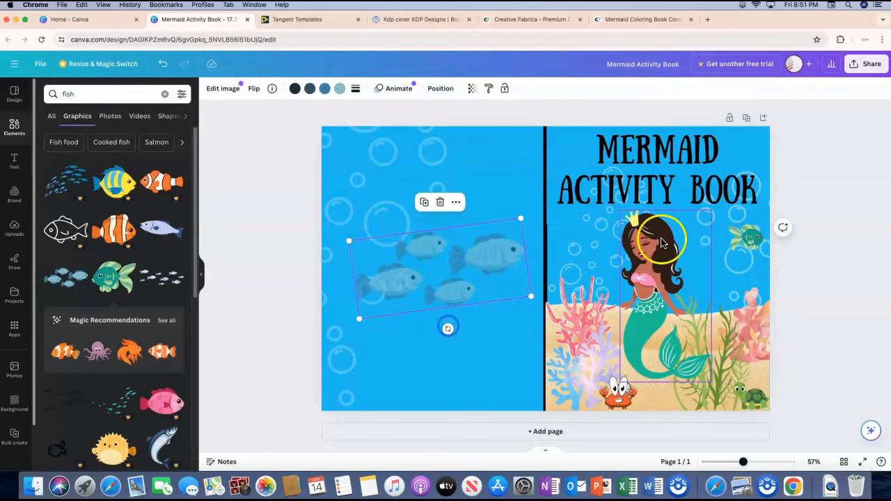
pyautogui.click(791, 264)
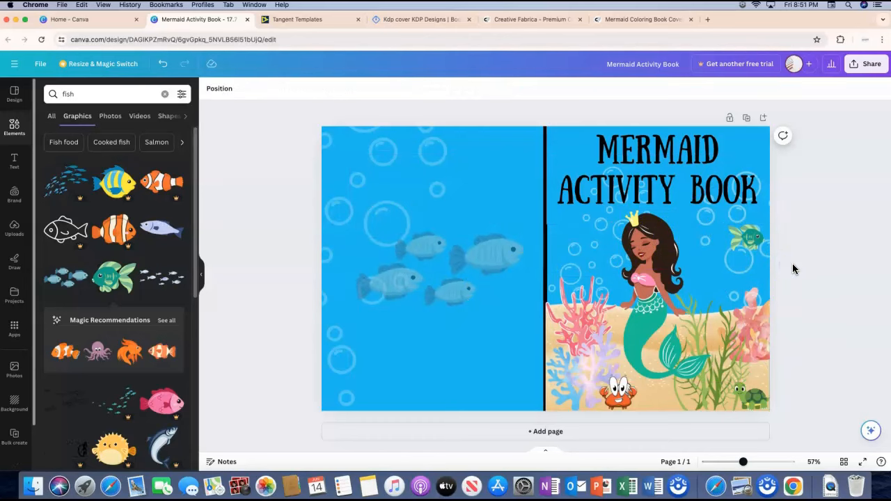
pyautogui.click(681, 201)
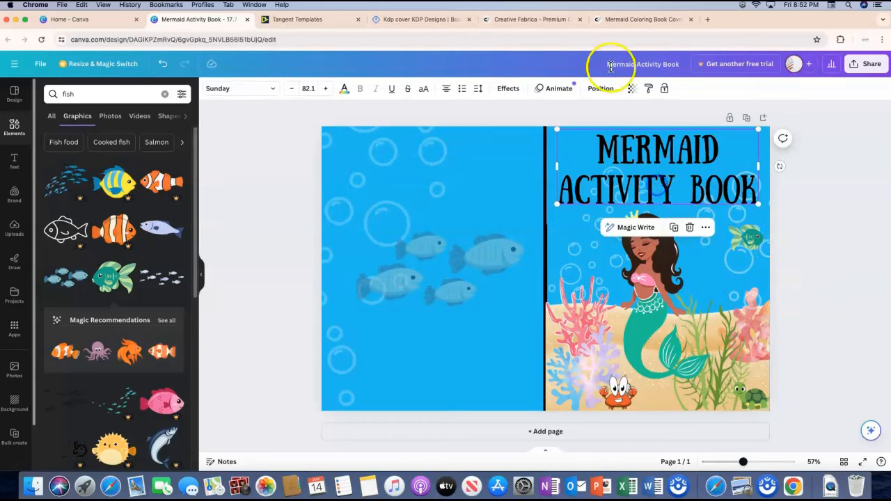
# Step: Switch to Creative Fabrica and browse its KDP activity book cover results for other cover ideas
pyautogui.click(513, 21)
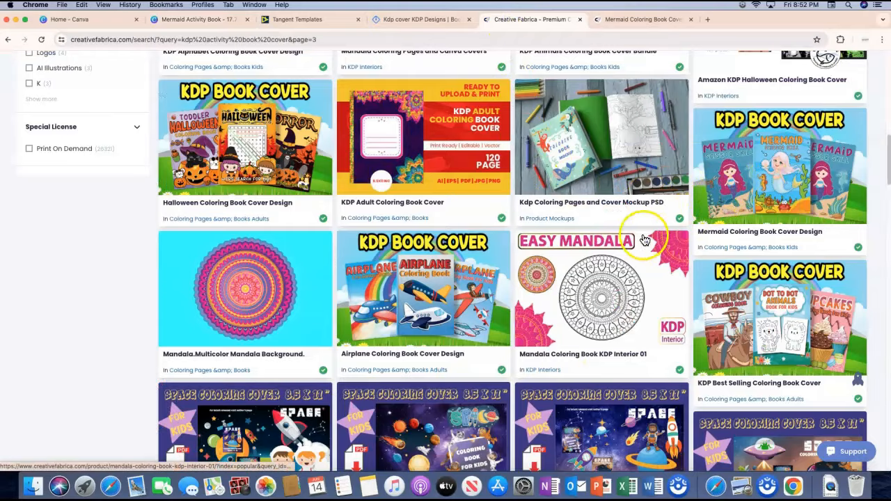
pyautogui.scroll(-10, 644, 241)
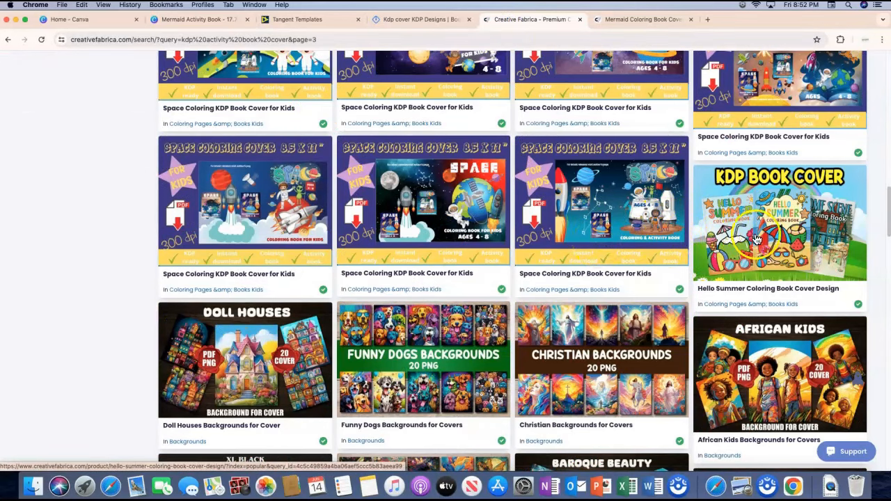
pyautogui.scroll(-10, 756, 239)
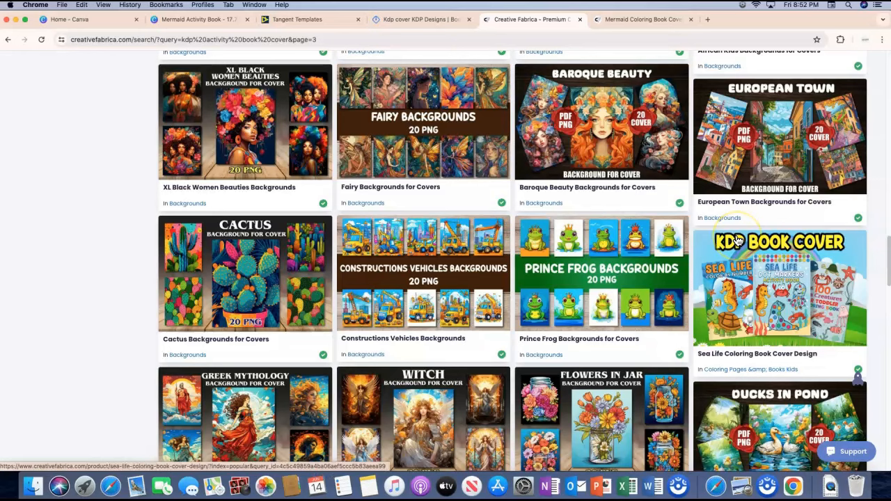
pyautogui.scroll(12, 737, 237)
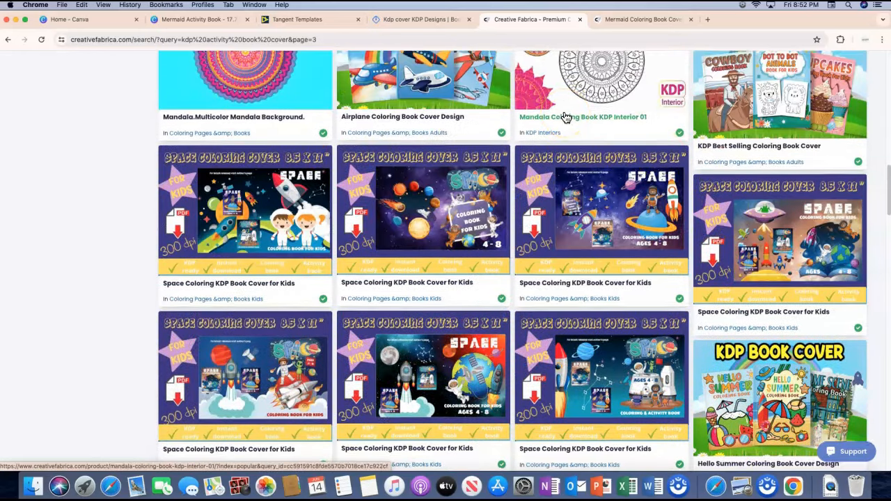
pyautogui.scroll(15, 564, 117)
# Step: Switch to Vexels and browse its KDP cover designs, comparing how their back covers relate to the fronts
pyautogui.click(444, 23)
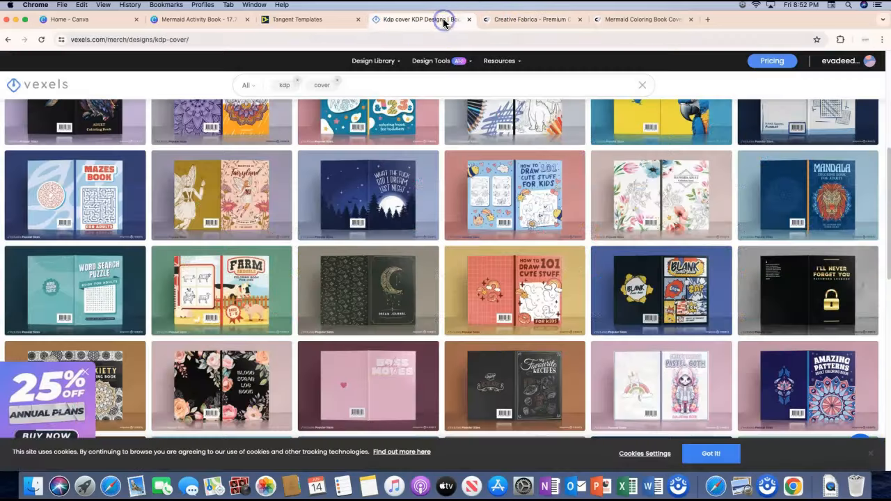
pyautogui.moveTo(483, 152)
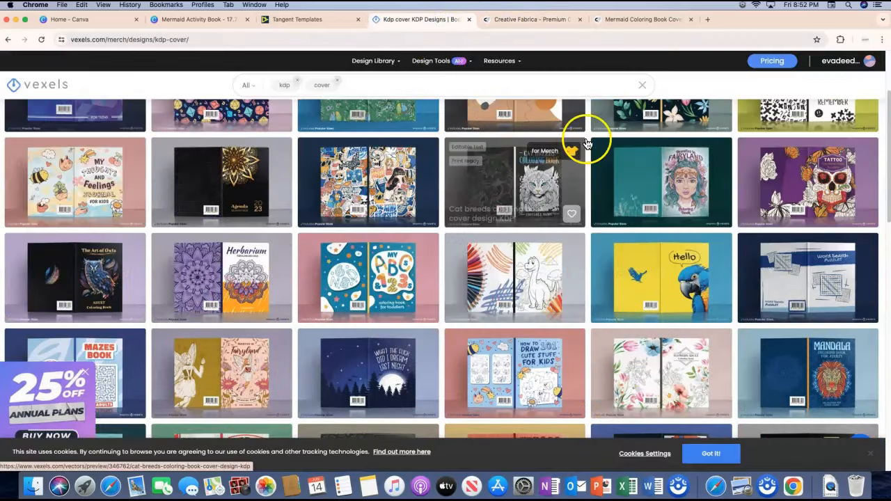
pyautogui.scroll(3, 626, 153)
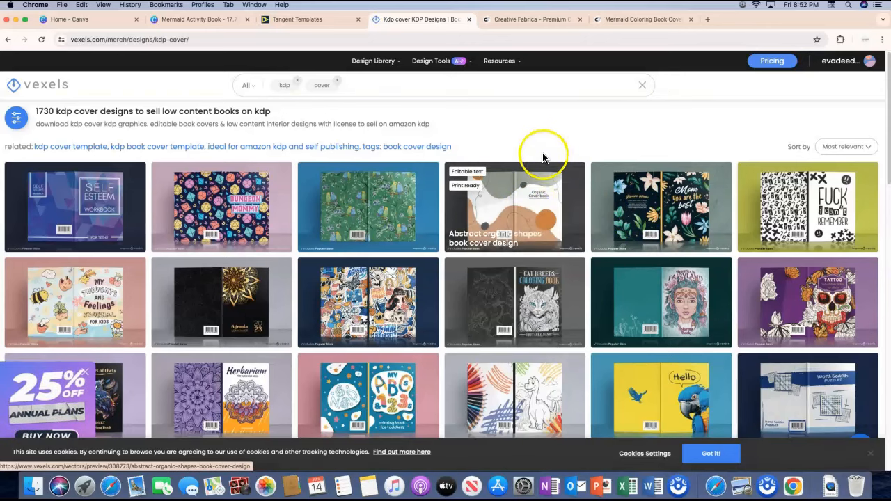
pyautogui.scroll(-2, 543, 157)
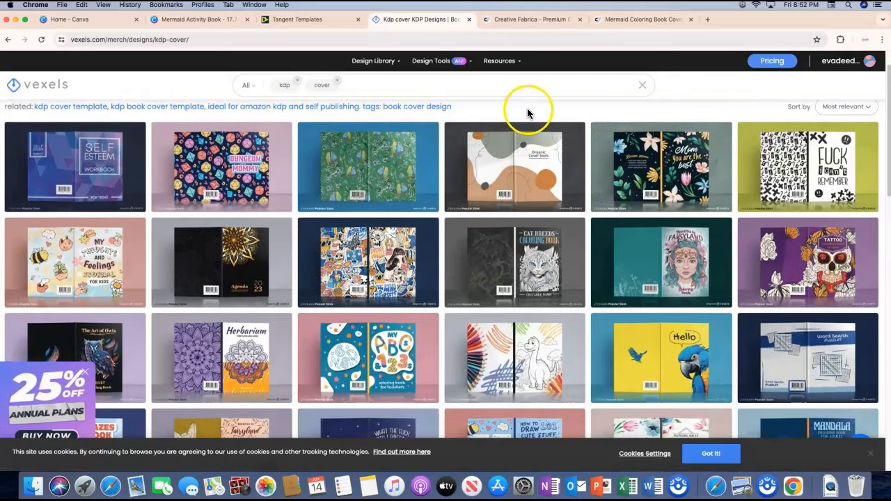
pyautogui.scroll(-1, 527, 113)
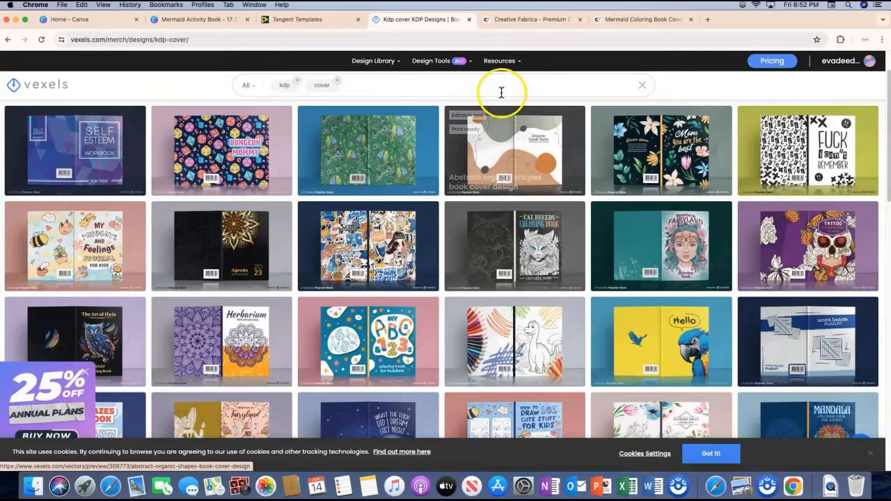
pyautogui.scroll(-1, 486, 103)
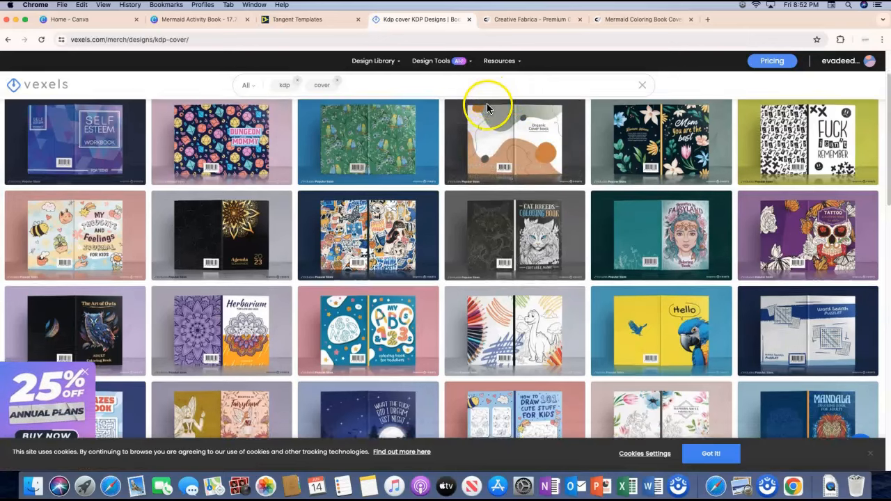
pyautogui.scroll(-8, 486, 103)
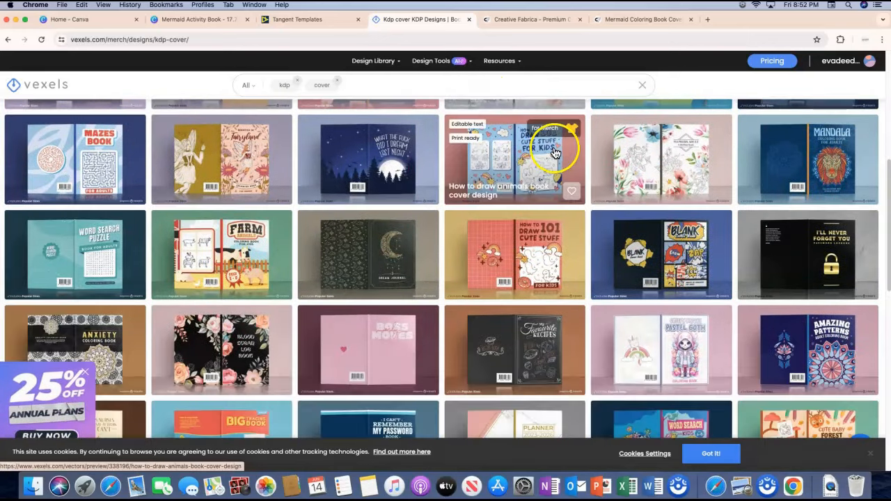
pyautogui.scroll(-2, 555, 153)
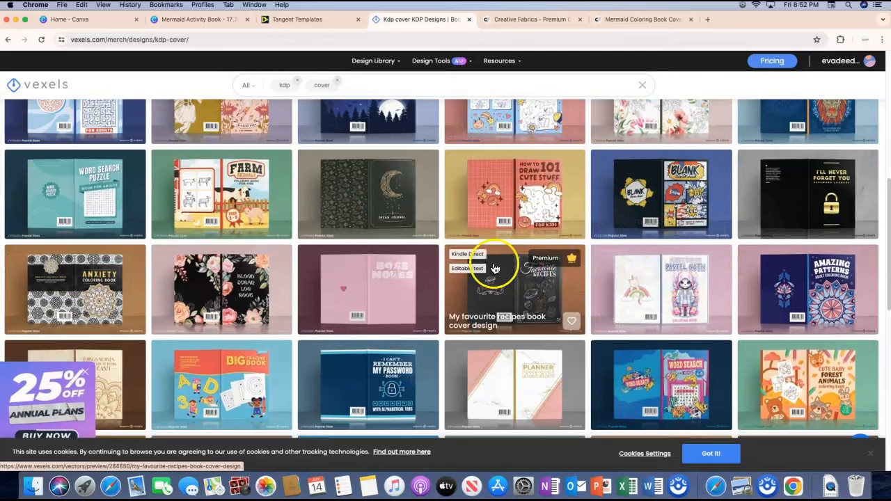
pyautogui.scroll(-4, 497, 261)
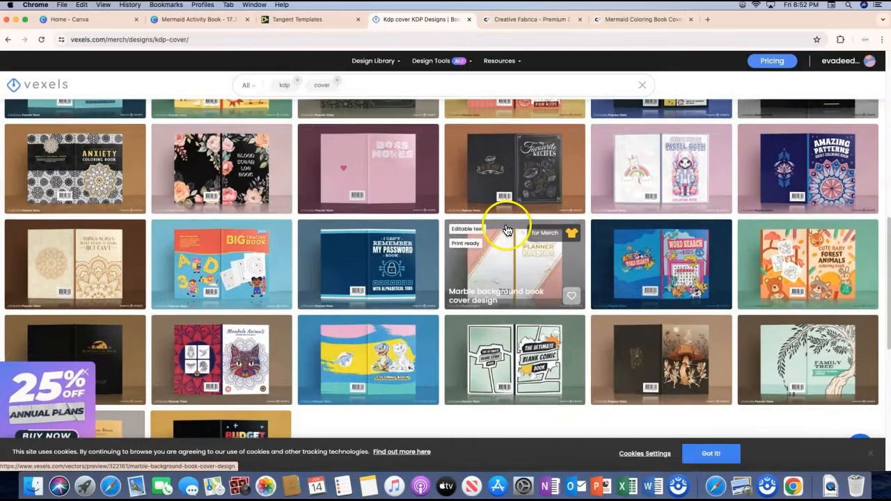
pyautogui.scroll(-2, 506, 226)
pyautogui.scroll(3, 511, 225)
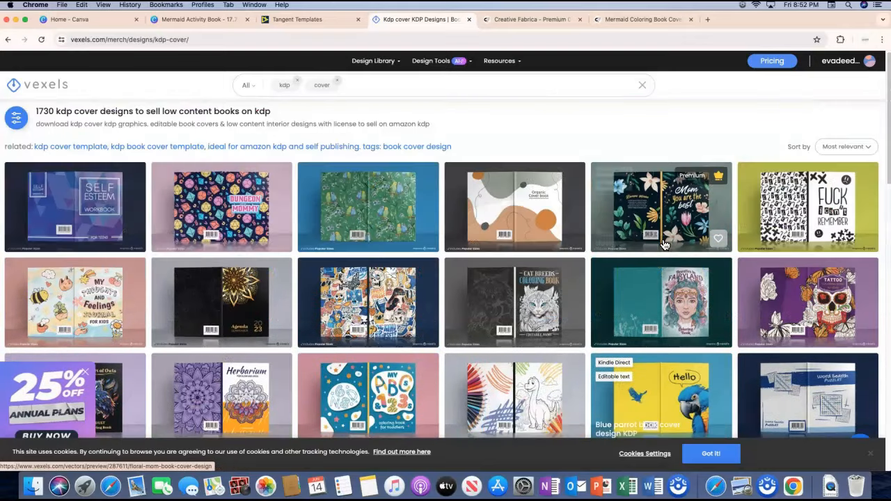
pyautogui.click(687, 237)
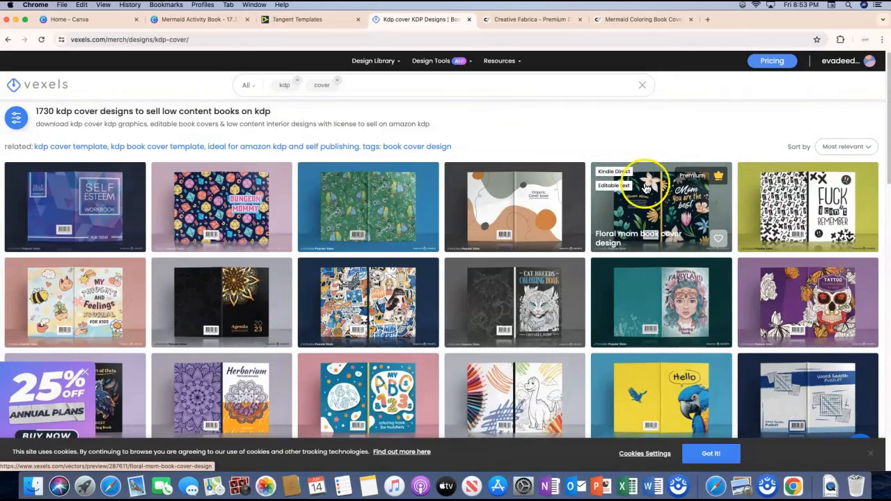
pyautogui.scroll(-1, 616, 157)
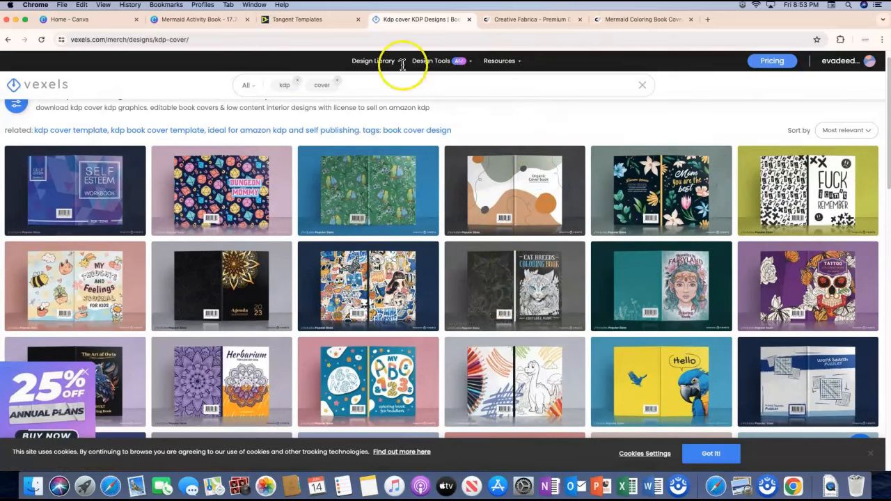
# Step: Return to the Creative Fabrica results and open the Halloween Coloring Book Cover Design listing
pyautogui.click(217, 21)
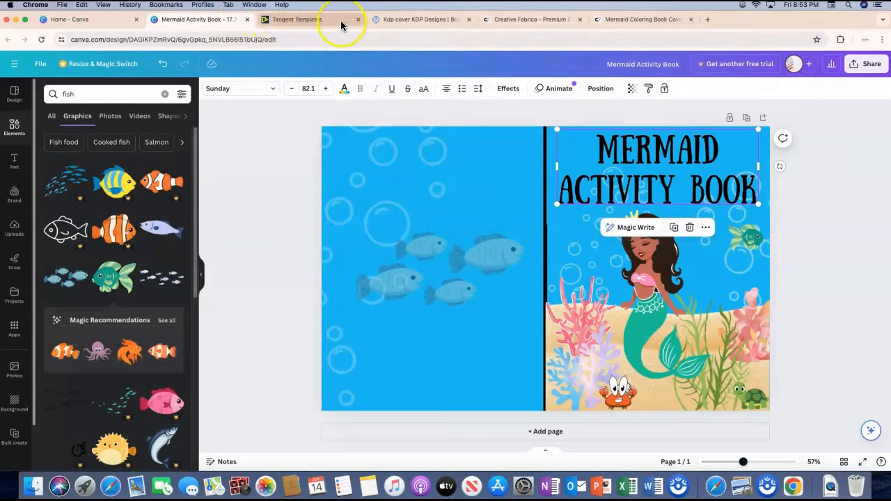
pyautogui.click(501, 19)
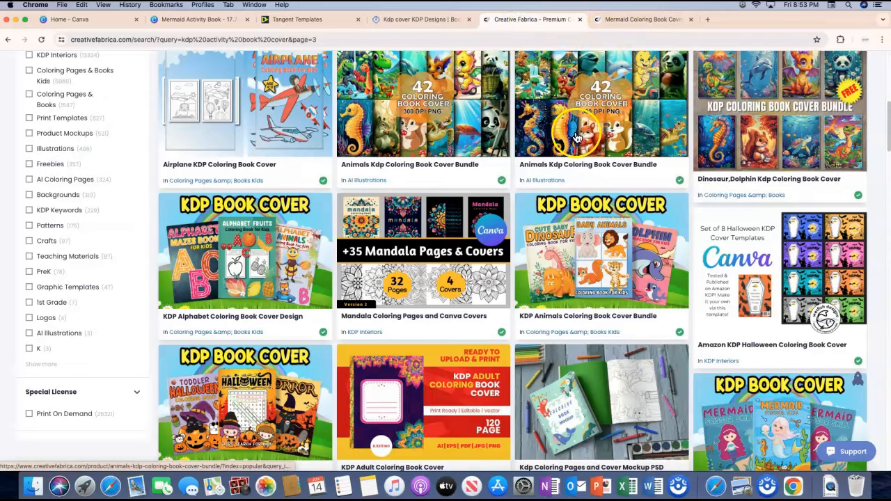
pyautogui.scroll(-2, 576, 133)
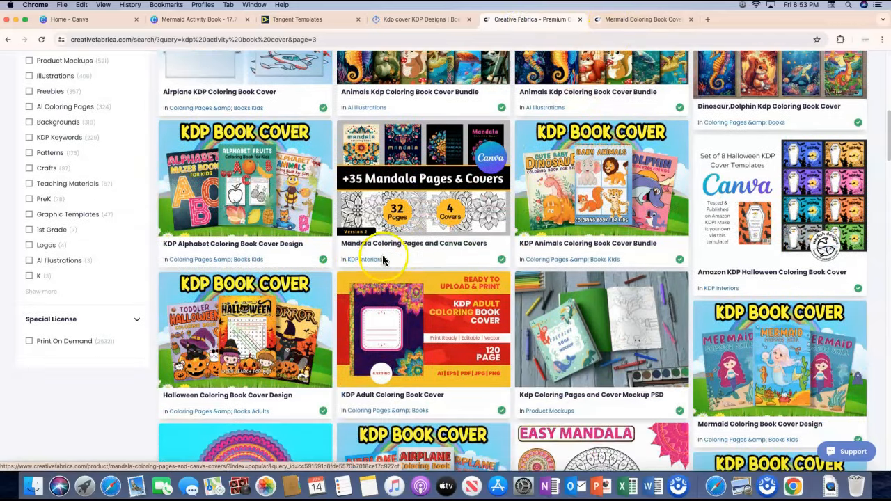
pyautogui.click(288, 303)
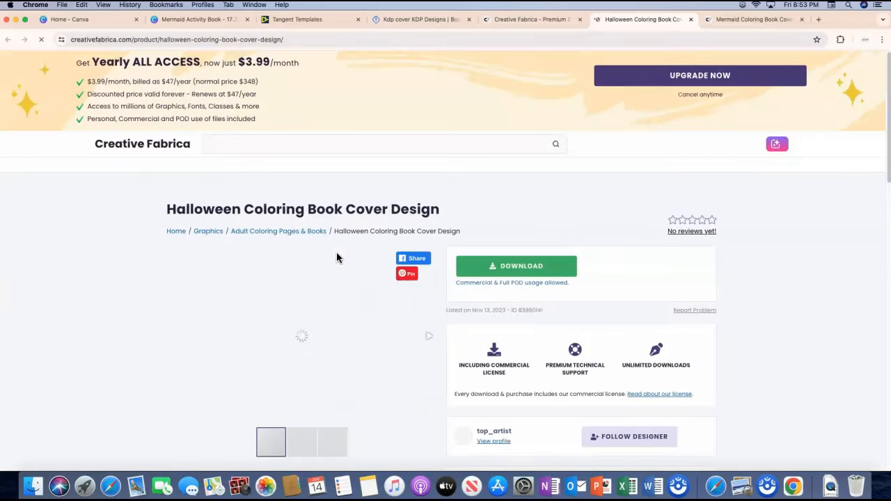
pyautogui.scroll(-2, 460, 216)
# Step: Examine the Halloween listing's preview images of the Horror and Toddler Halloween full covers, including their back cover layouts
pyautogui.click(482, 220)
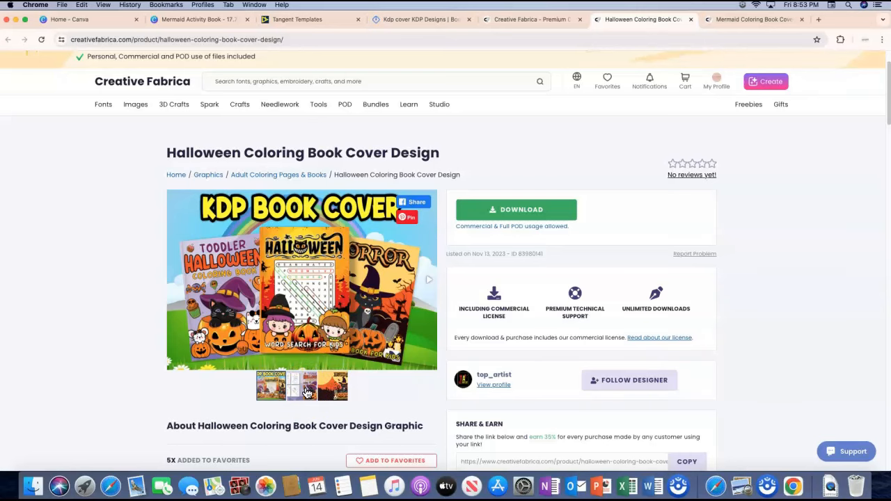
pyautogui.click(341, 390)
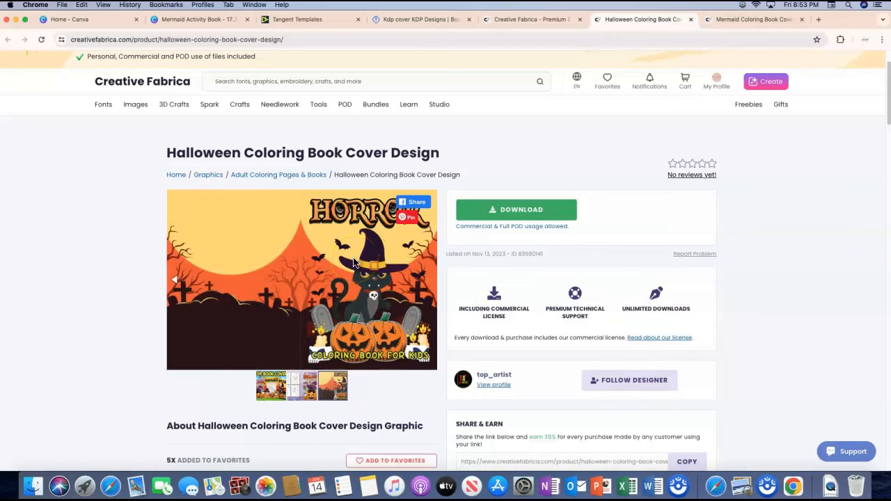
pyautogui.click(304, 390)
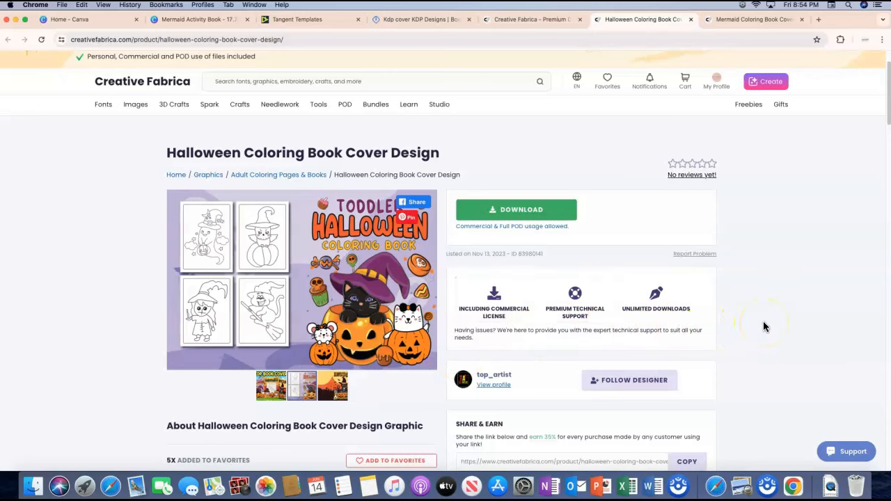
pyautogui.scroll(-1, 763, 327)
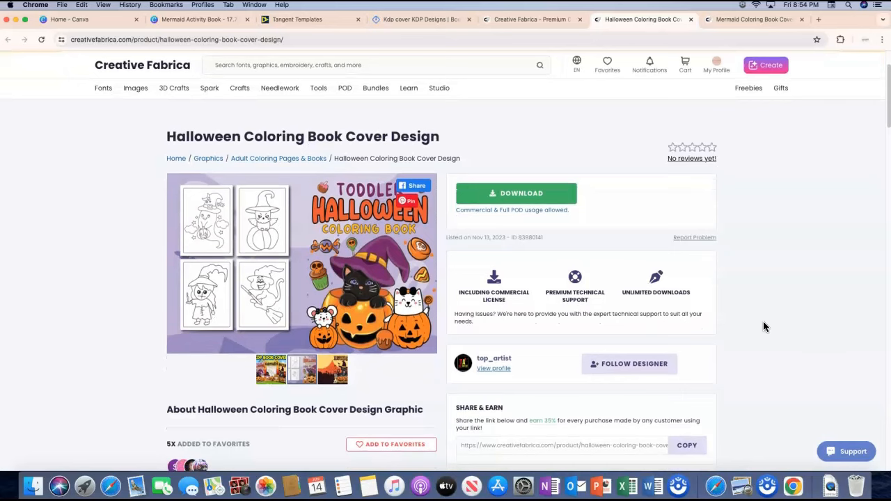
pyautogui.scroll(2, 763, 325)
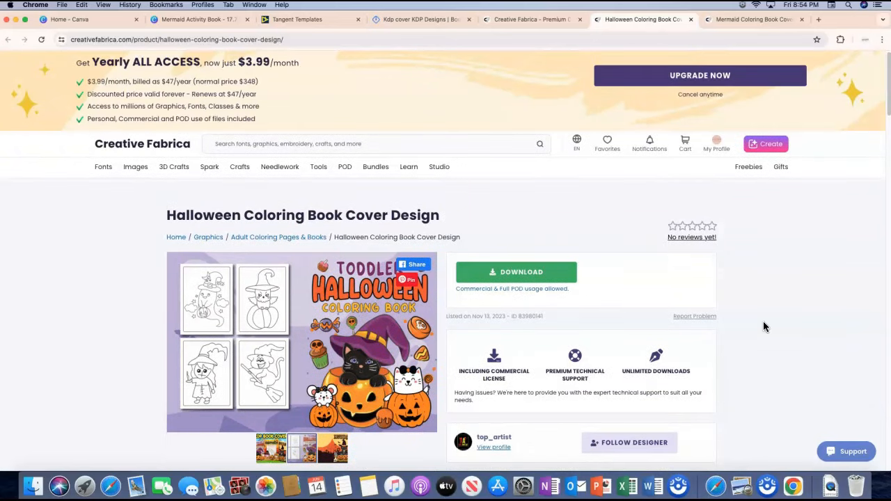
pyautogui.scroll(-1, 764, 327)
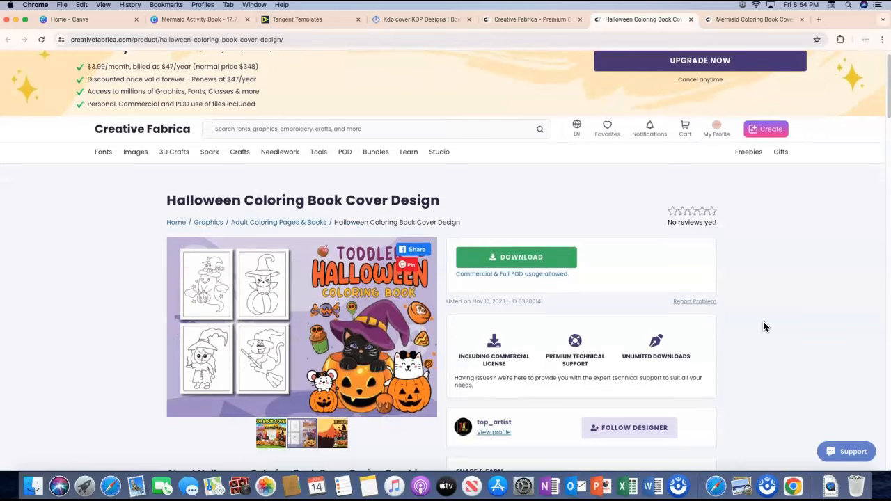
pyautogui.scroll(-1, 763, 326)
pyautogui.scroll(-1, 763, 326)
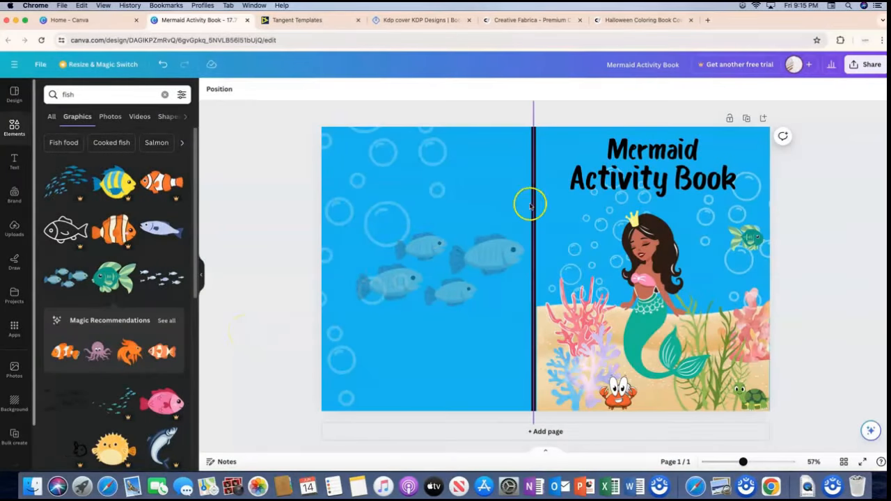
# Step: Enlarge the "Mermaid Activity Book" title to nearly the full width of the front cover and centre it above the mermaid
pyautogui.click(609, 178)
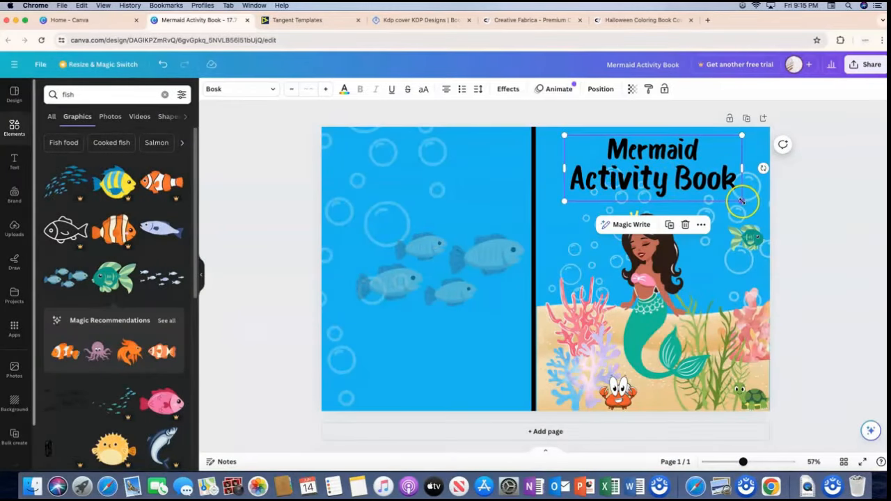
pyautogui.moveTo(741, 201); pyautogui.dragTo(760, 207)
pyautogui.click(788, 197)
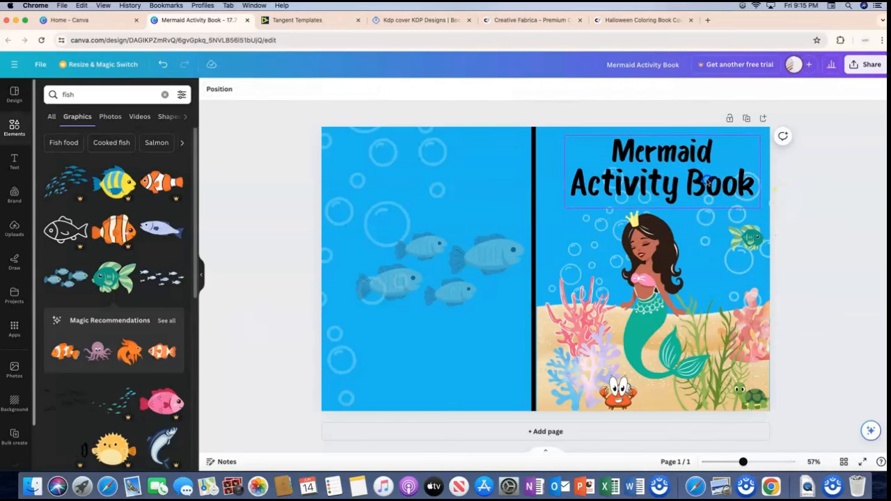
pyautogui.moveTo(707, 182); pyautogui.dragTo(695, 177)
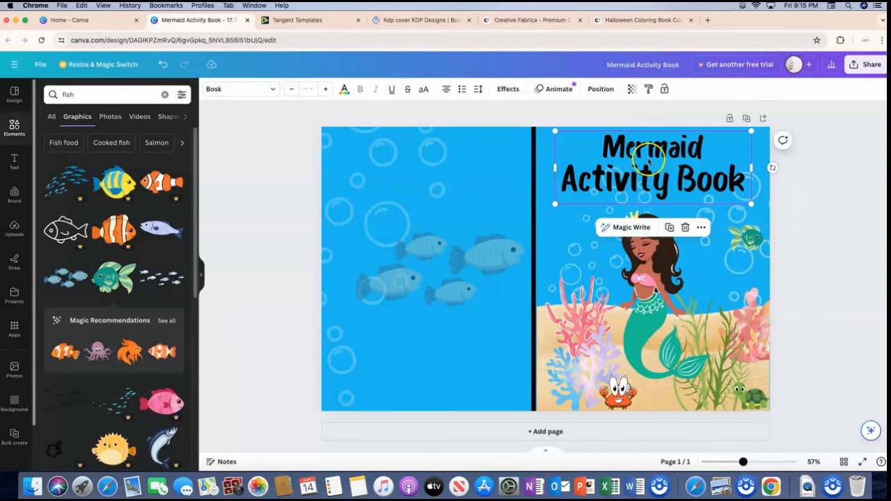
pyautogui.moveTo(746, 202); pyautogui.dragTo(715, 185)
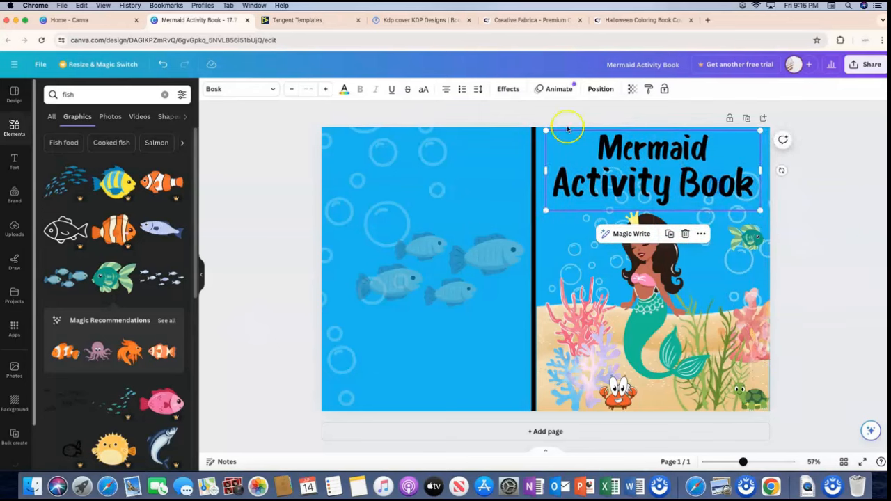
# Step: Browse the handwriting fonts for a different typeface for the front cover title
pyautogui.click(272, 92)
pyautogui.scroll(20, 128, 252)
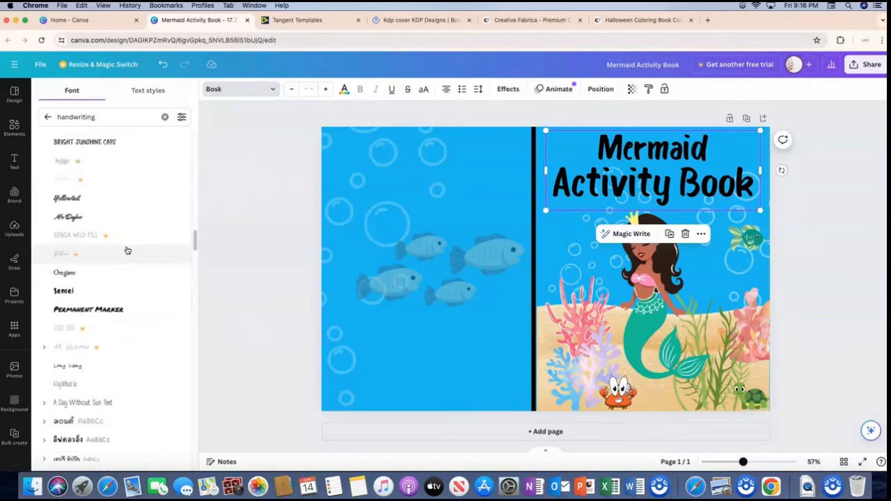
pyautogui.scroll(15, 128, 250)
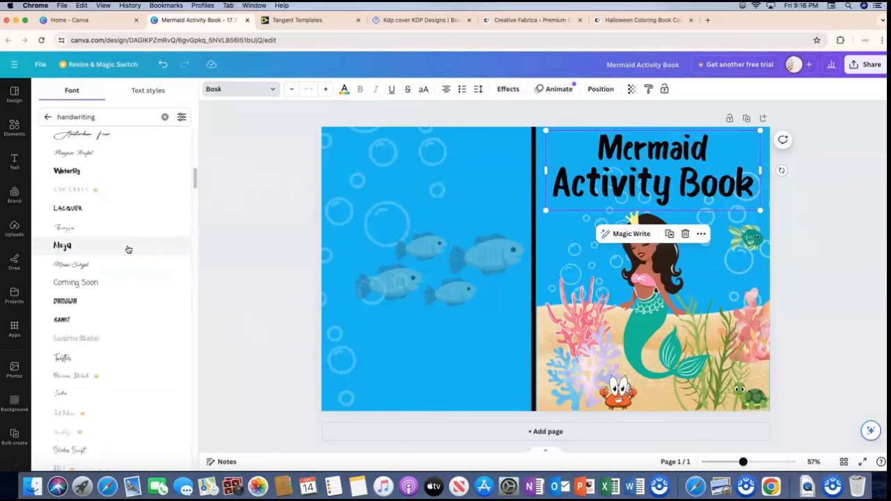